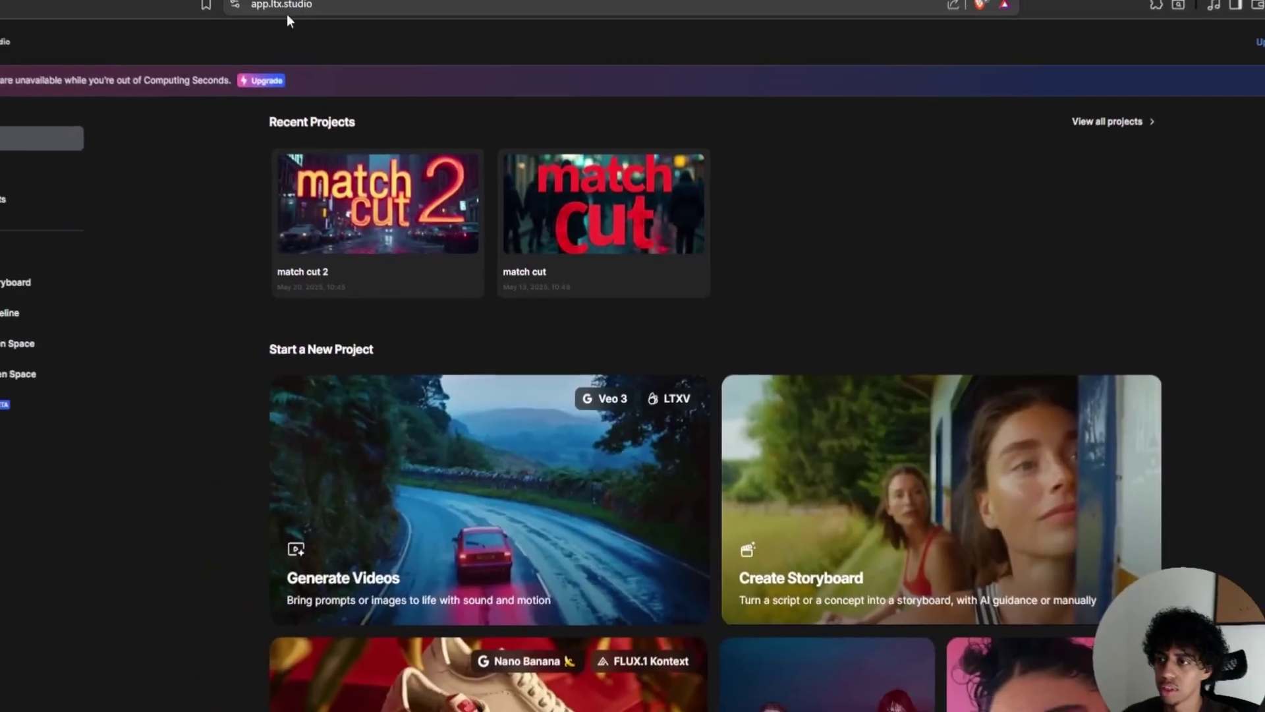
# Open a new Untitled Project in LTX Studio's Gen Space from the Generate Images card.
pyautogui.click(286, 10)
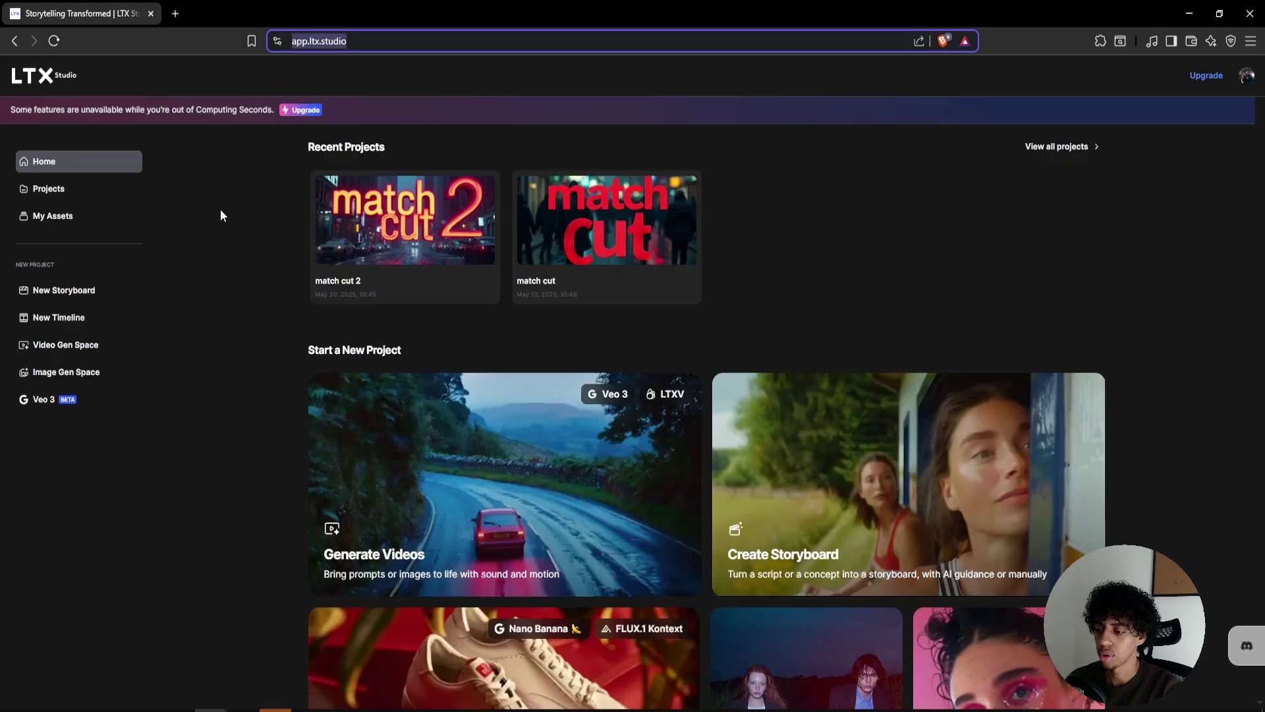
pyautogui.click(243, 383)
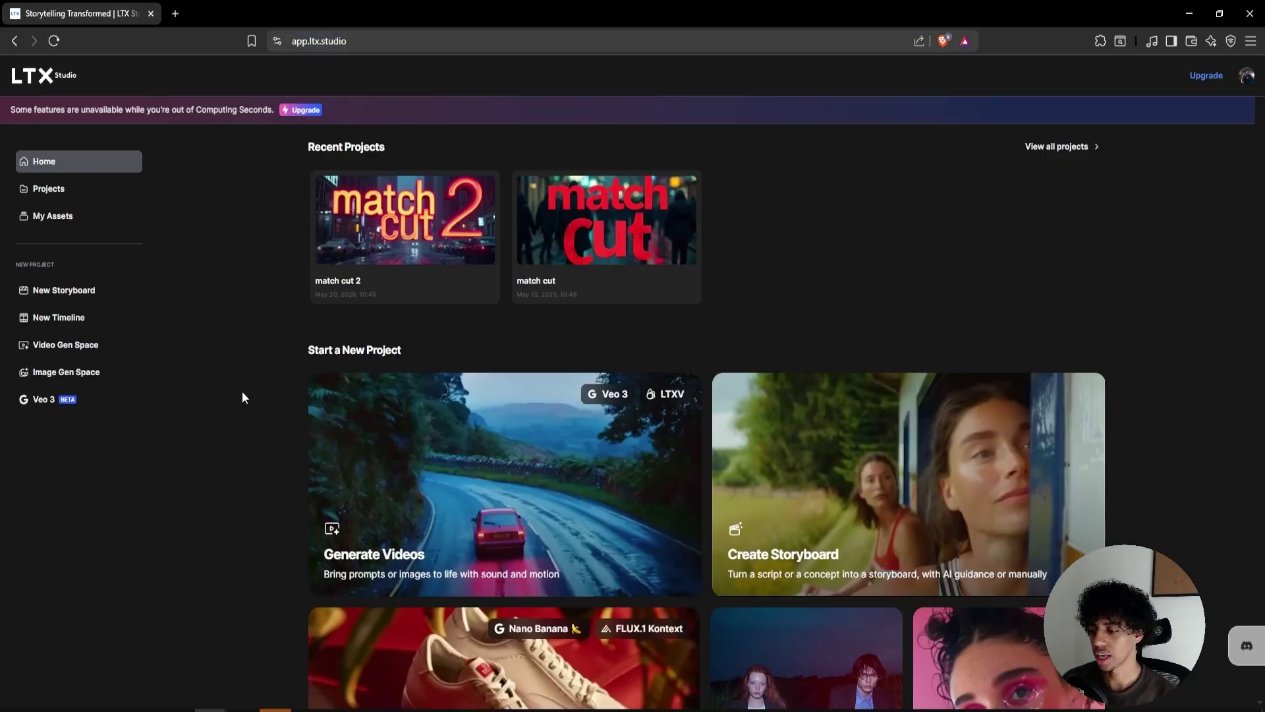
pyautogui.scroll(-3, 325, 353)
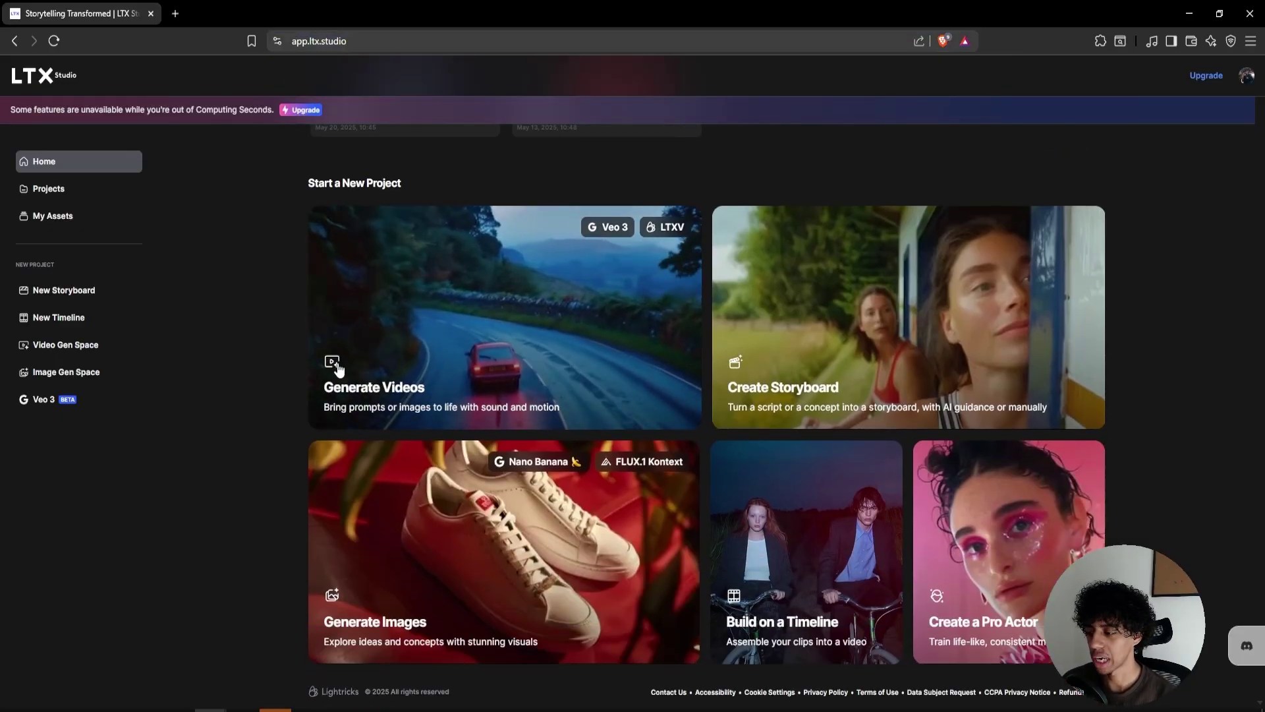
pyautogui.scroll(3, 298, 350)
pyautogui.scroll(-3, 298, 349)
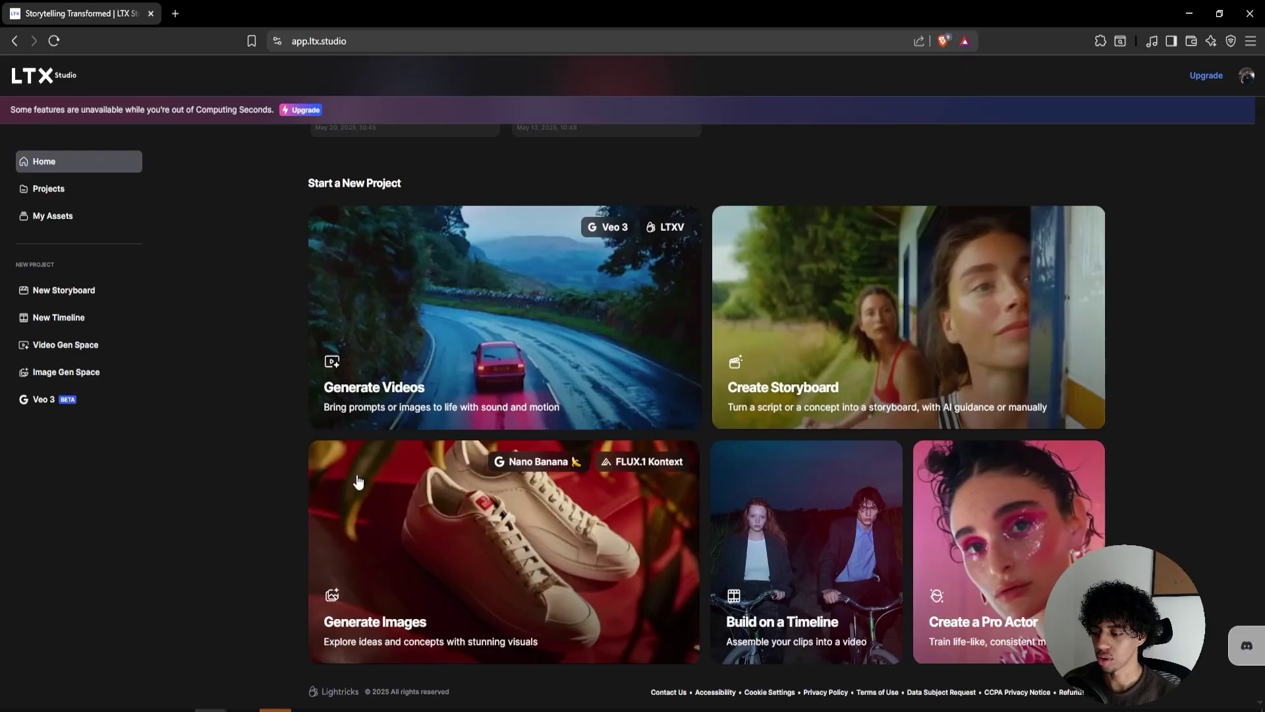
pyautogui.click(377, 517)
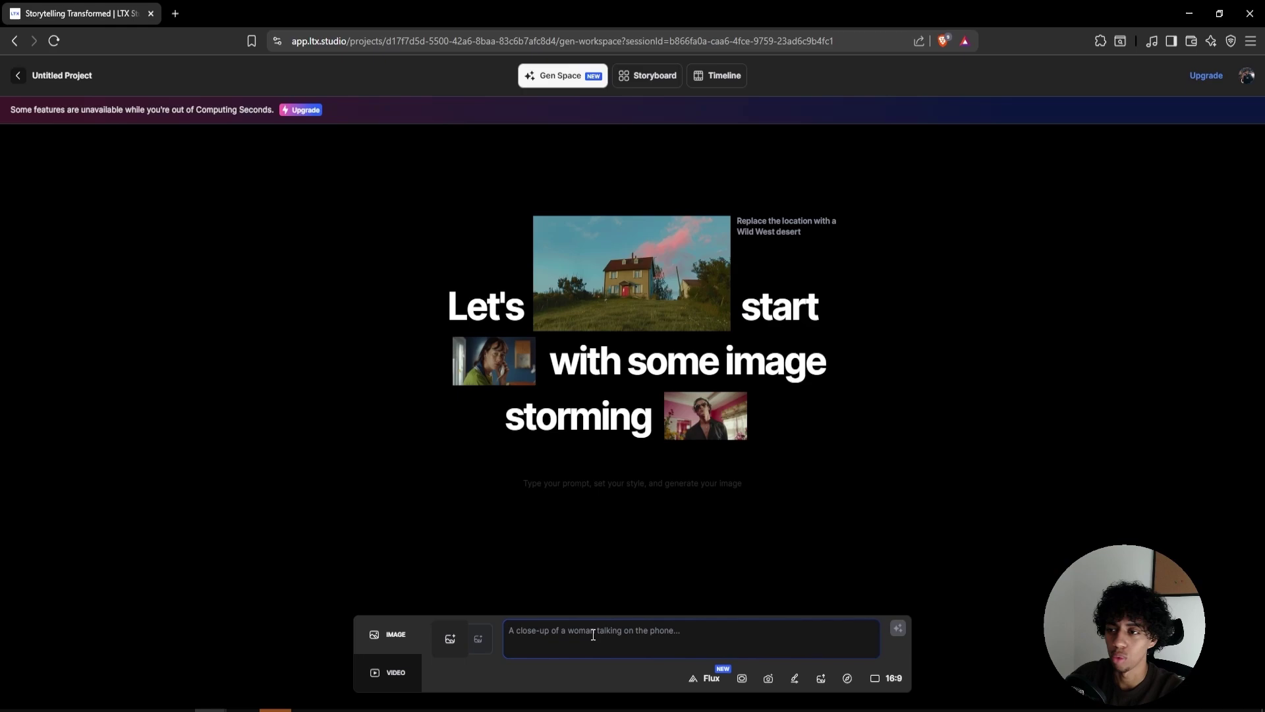
# Load chatgpt.com in a new browser tab.
pyautogui.hotkey('ctrl', 't')
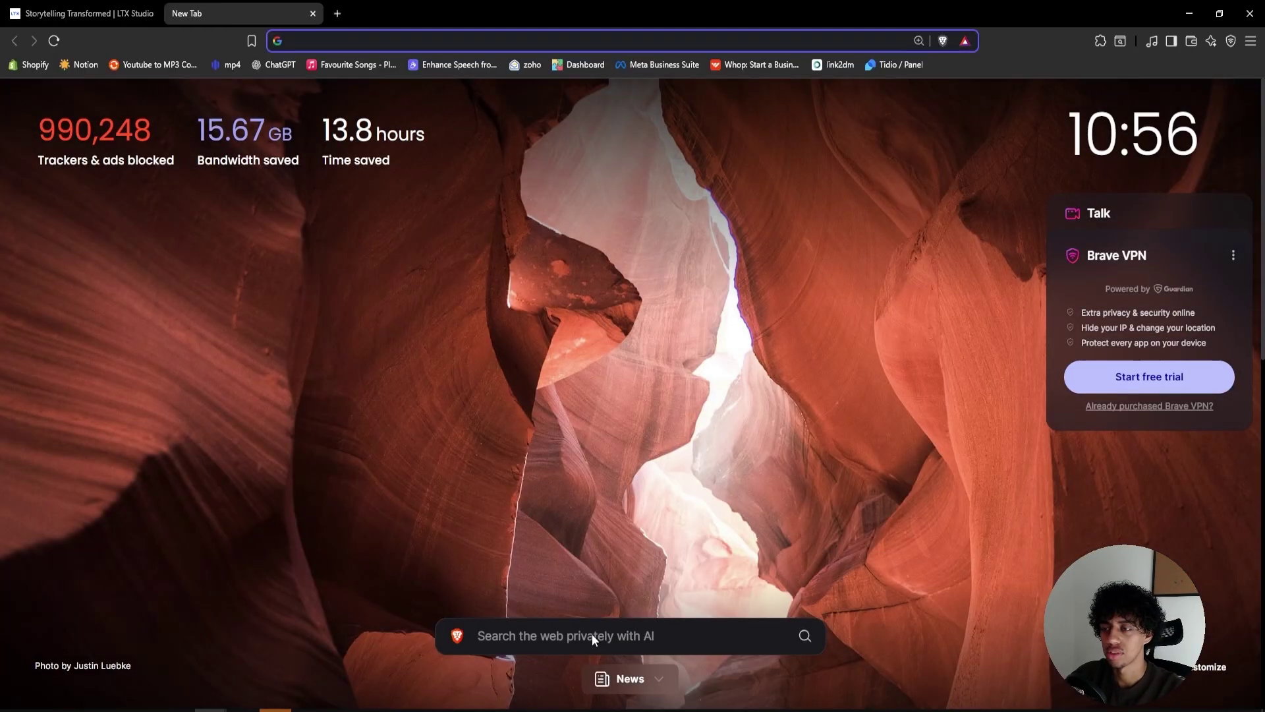
pyautogui.write('chatgpt.com')
pyautogui.press('Return')
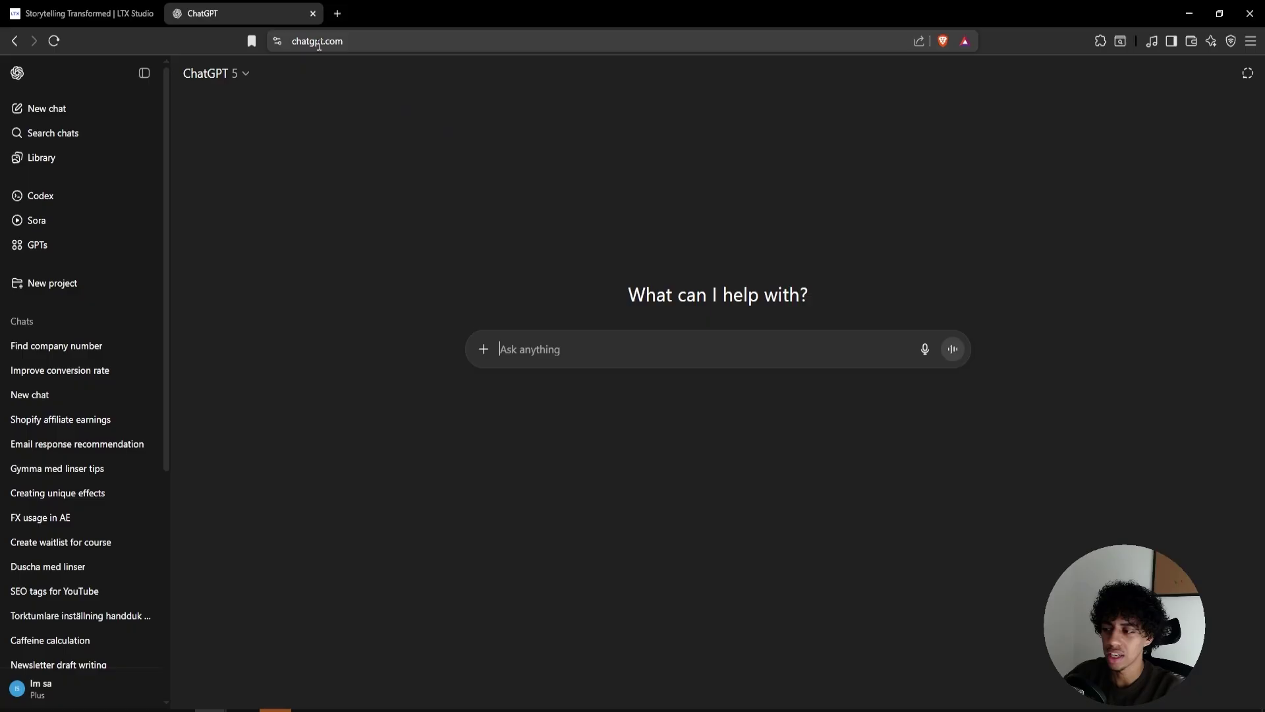
# Ask ChatGPT for an LTX prompt: low-aperture golden-grills close-up with a blurry rainy city.
pyautogui.write('write me a pr')
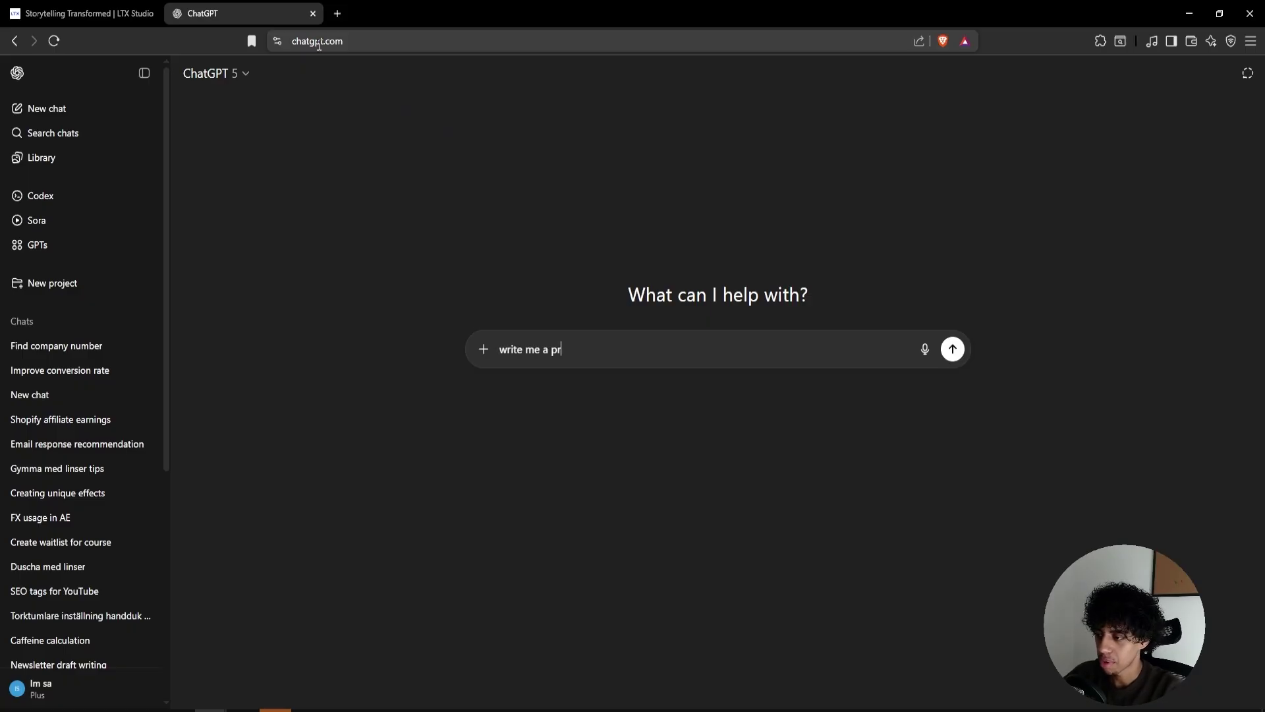
pyautogui.write('ompt for ltx.studio where i wanna create a closeup shot of a female')
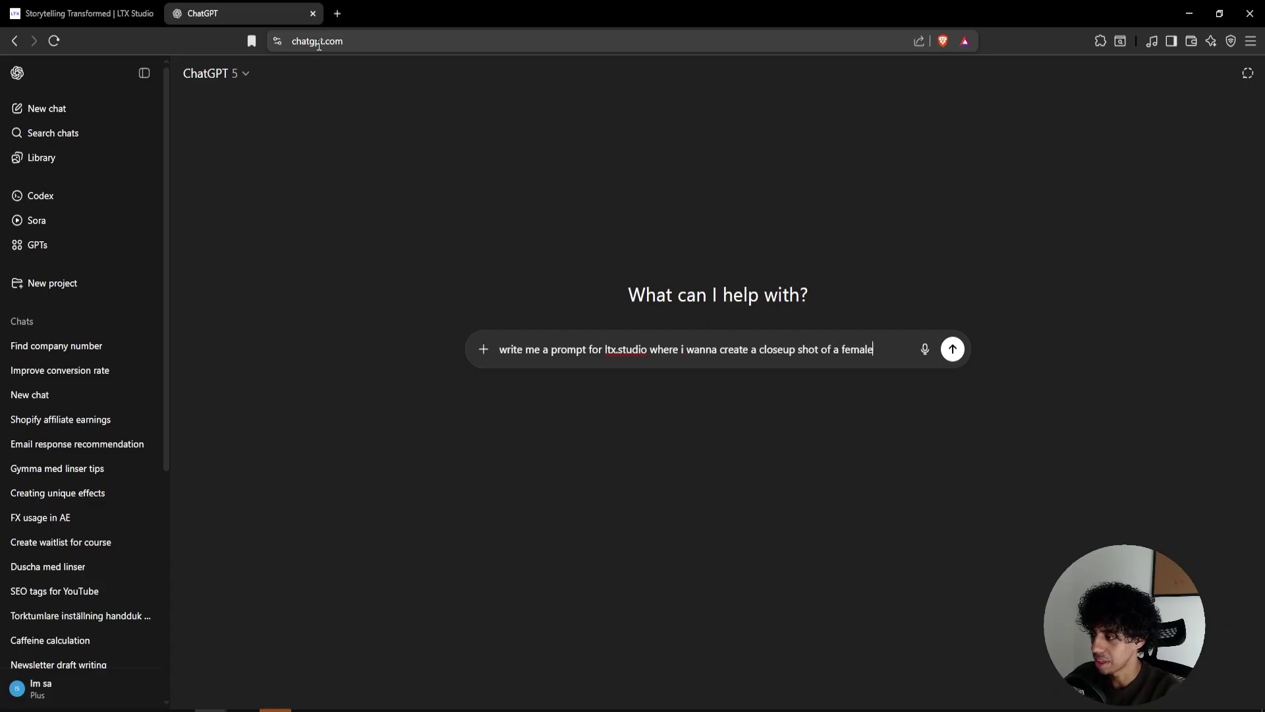
pyautogui.write('g golden g')
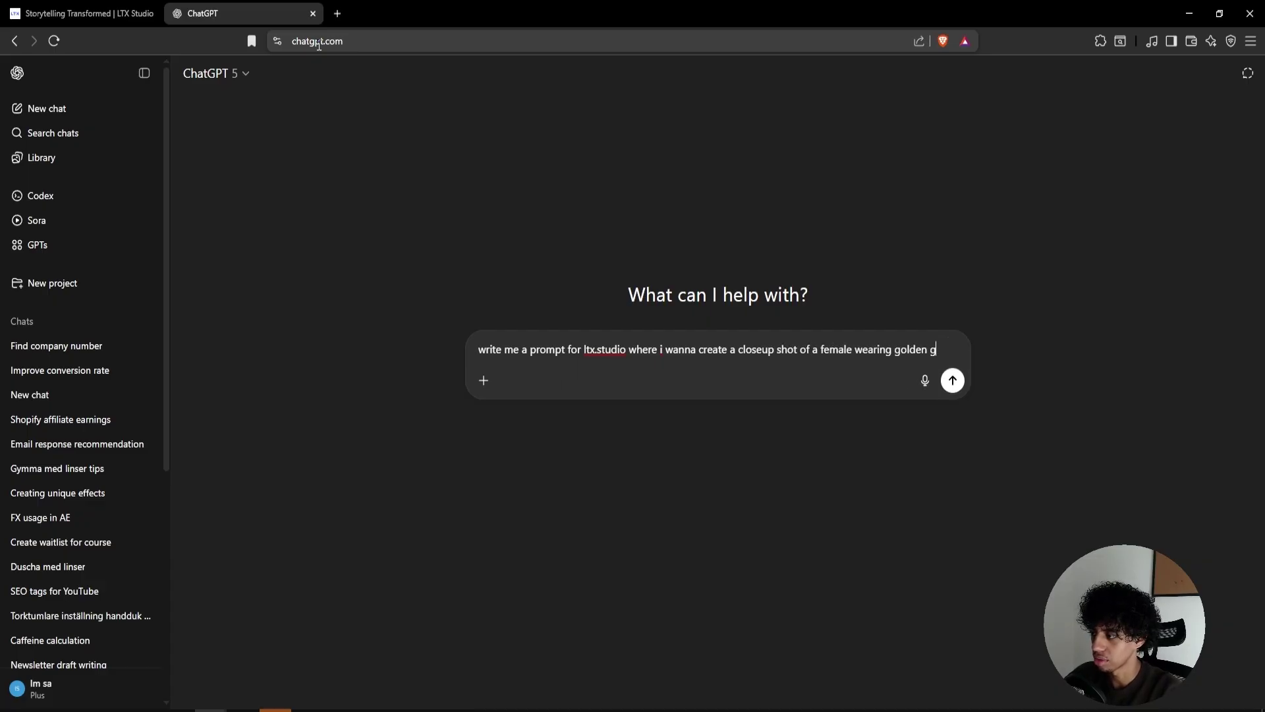
pyautogui.write('s. i want the picture be shot in a low apperature so with a blurry background and in a city with a bit of rain but thats not supposed to be too visible since the females teeth should cover 80% of the screen')
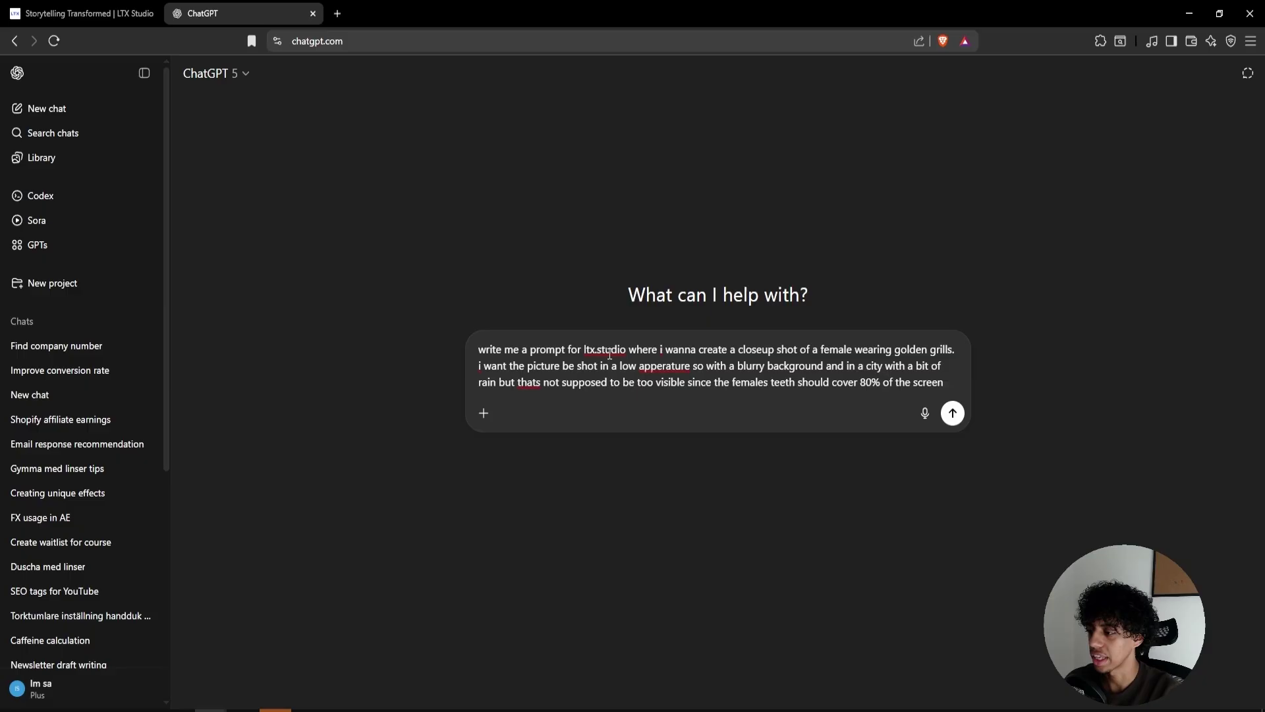
pyautogui.moveTo(609, 354); pyautogui.dragTo(731, 349)
pyautogui.click(642, 352)
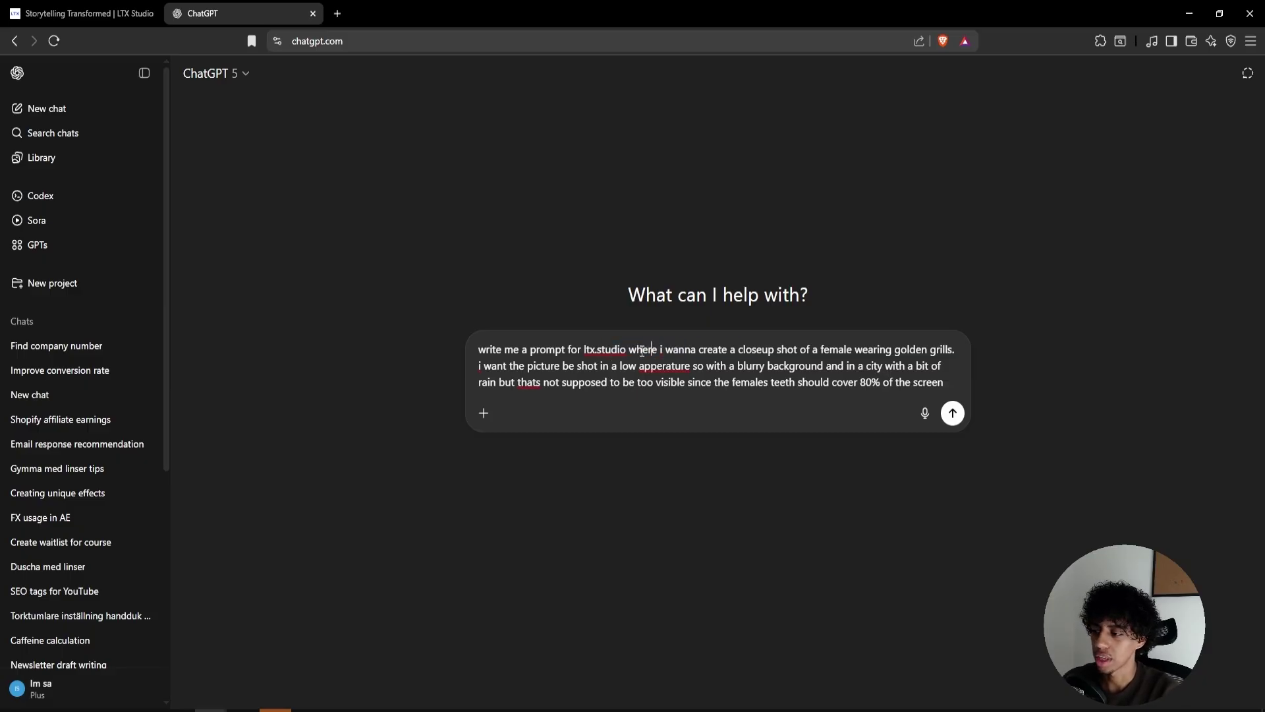
pyautogui.moveTo(679, 349); pyautogui.dragTo(791, 349)
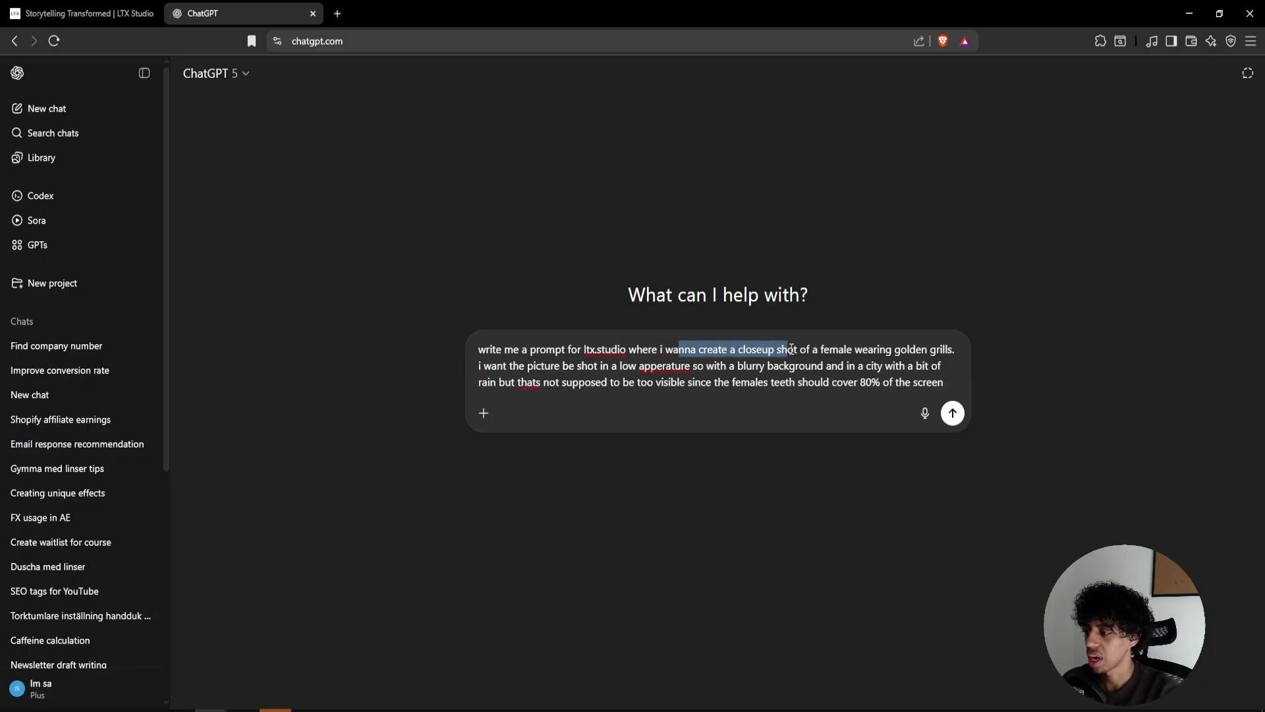
pyautogui.click(869, 350)
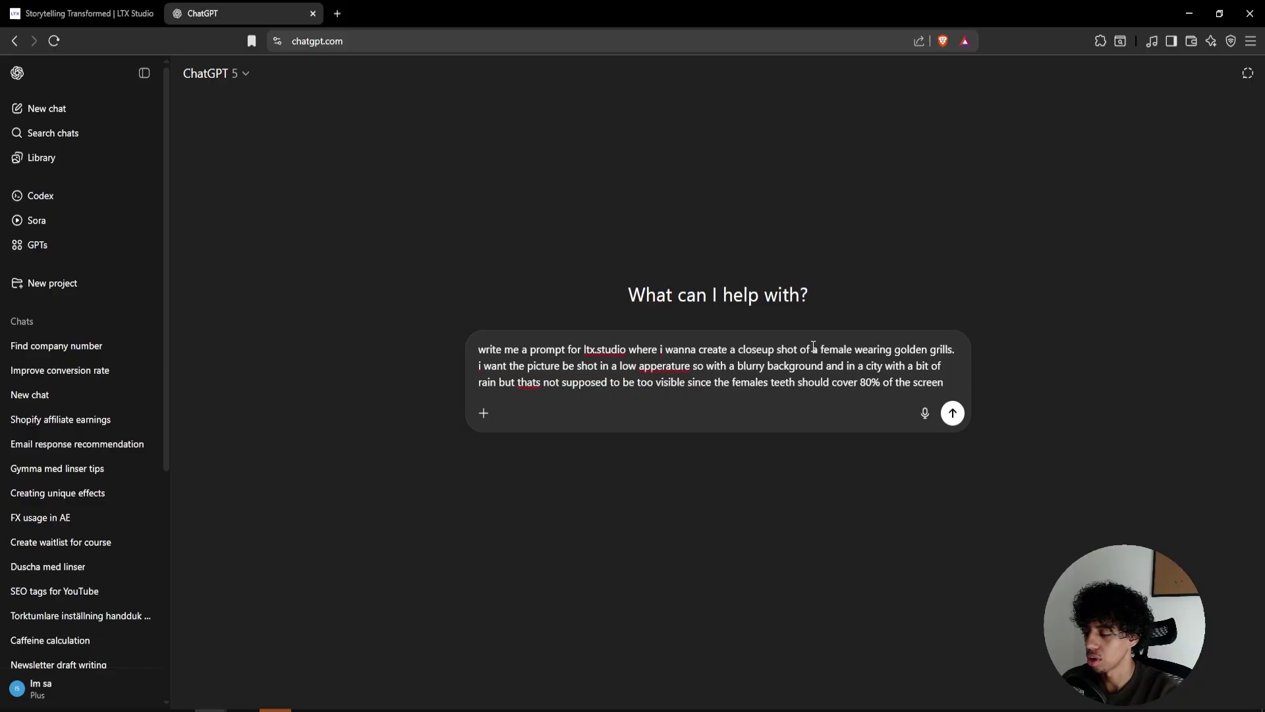
pyautogui.moveTo(536, 362); pyautogui.dragTo(879, 362)
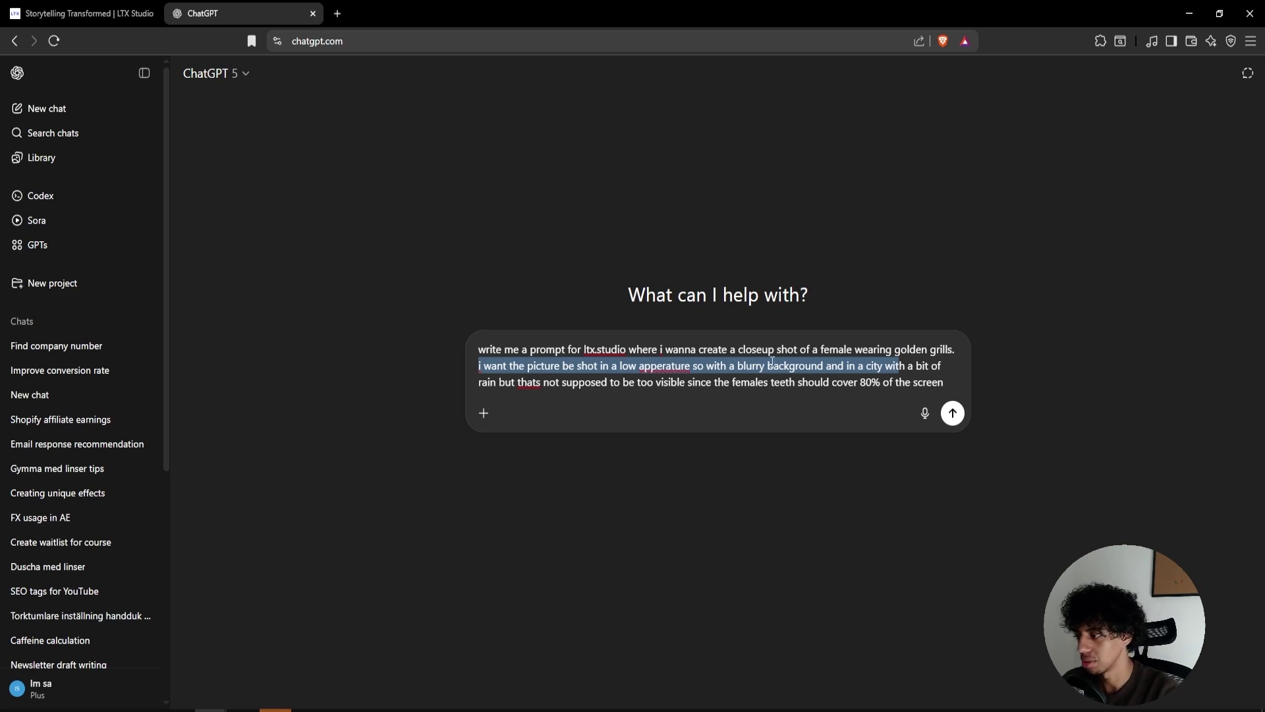
pyautogui.click(843, 389)
pyautogui.press('Return')
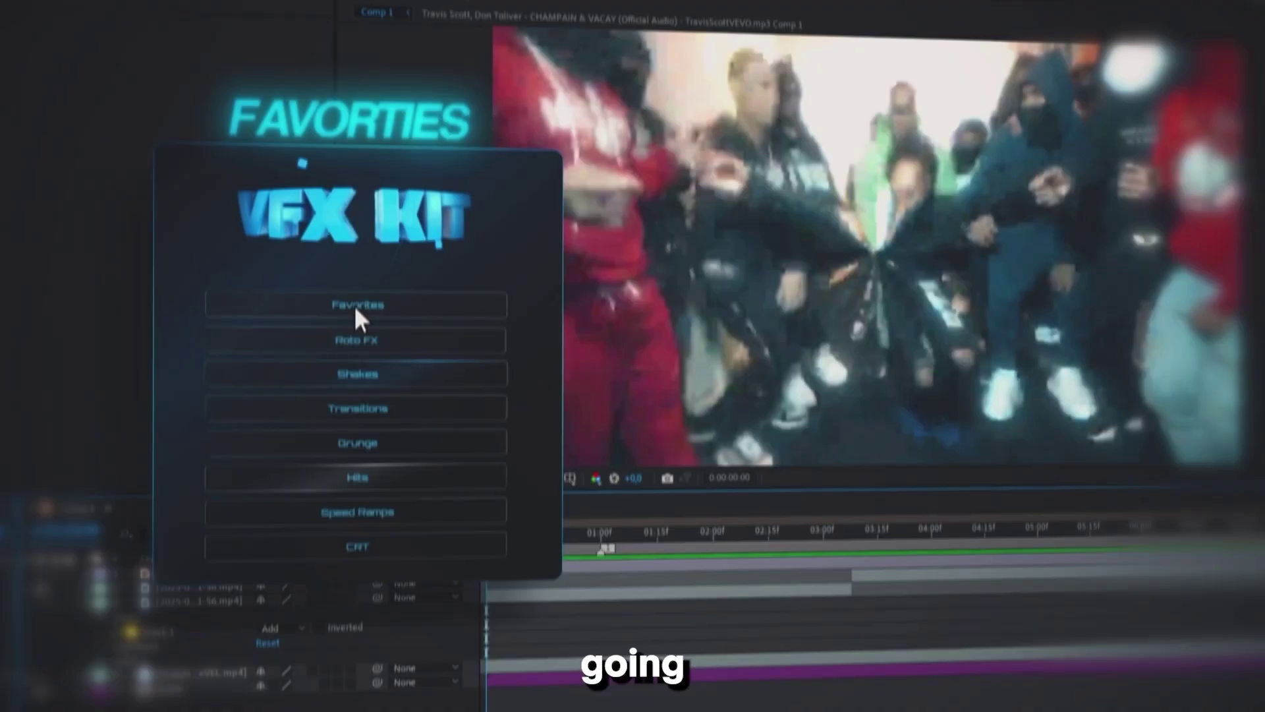
# Browse the Roto FX, Shakes, Transitions and Grunge effect categories.
pyautogui.click(367, 341)
pyautogui.click(382, 374)
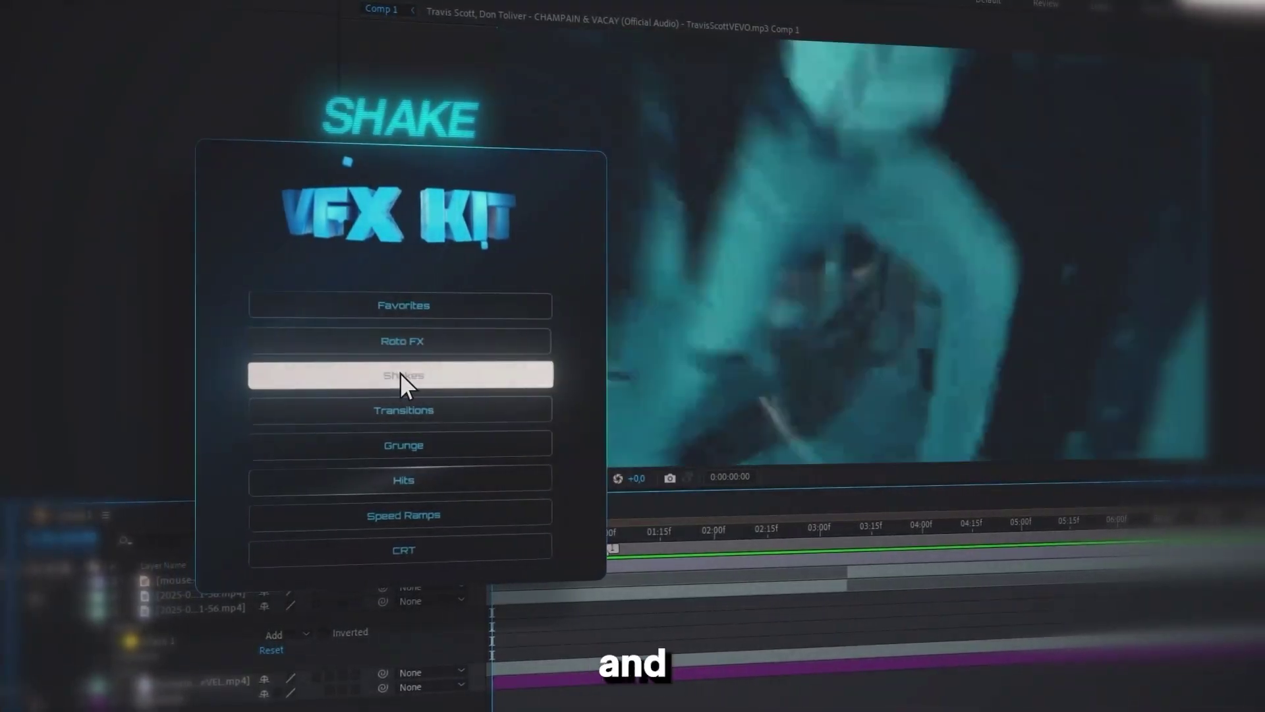
pyautogui.click(381, 410)
pyautogui.click(428, 446)
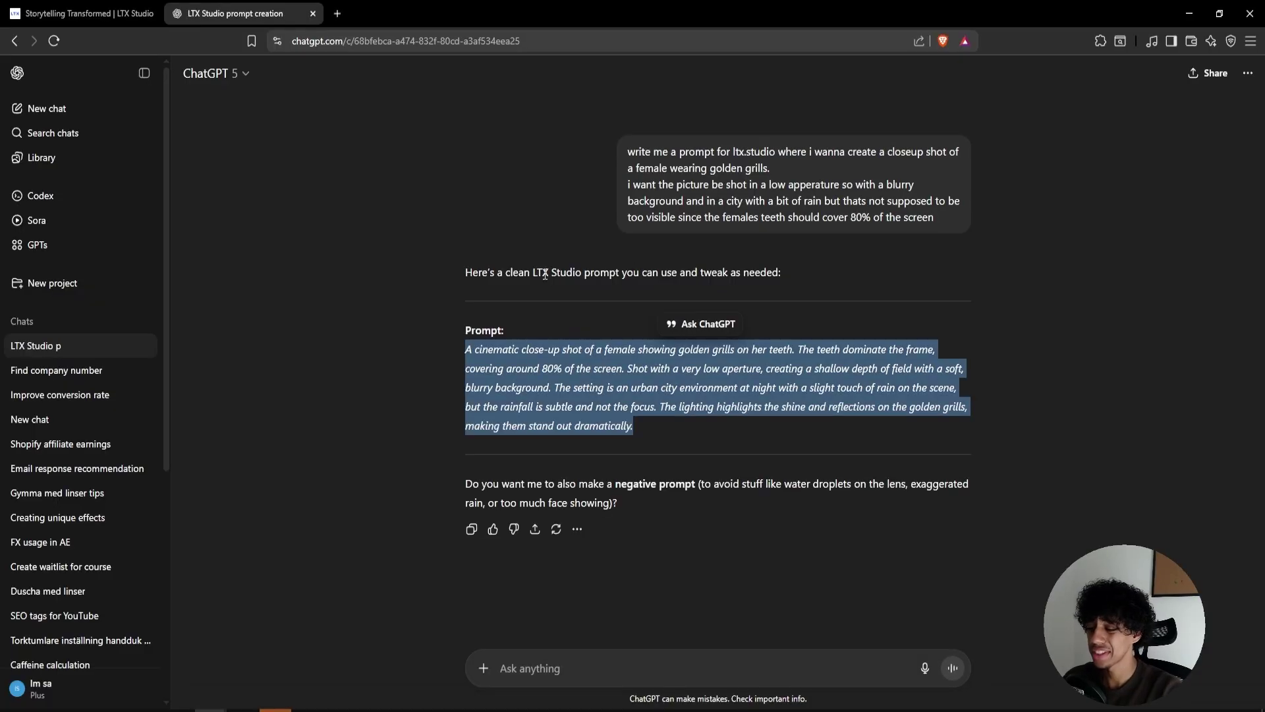
# Copy ChatGPT's golden-grills prompt paragraph and return to the LTX Studio tab.
pyautogui.moveTo(632, 425); pyautogui.dragTo(458, 348)
pyautogui.hotkey('ctrl', 'shift', 'Tab')
pyautogui.click(224, 12)
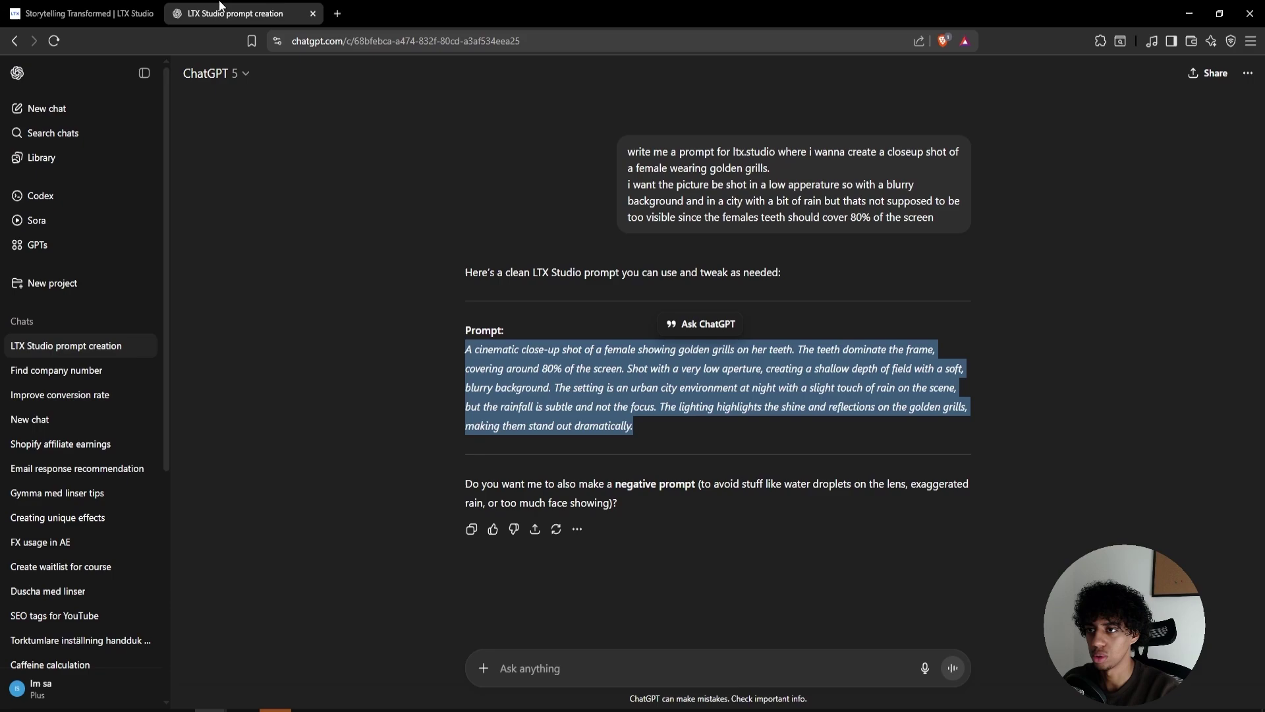
pyautogui.click(119, 12)
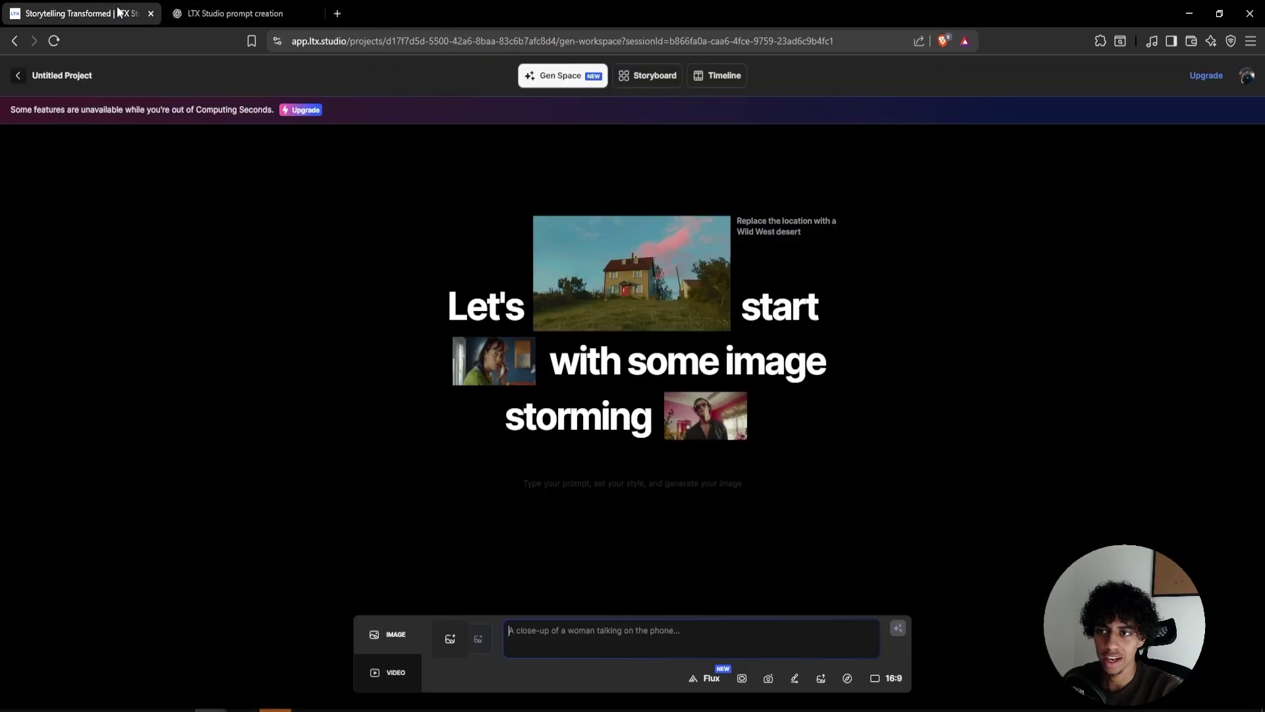
# Paste the golden-grills prompt into the image prompt box and generate six Flux images.
pyautogui.click(574, 627)
pyautogui.hotkey('ctrl', 'v')
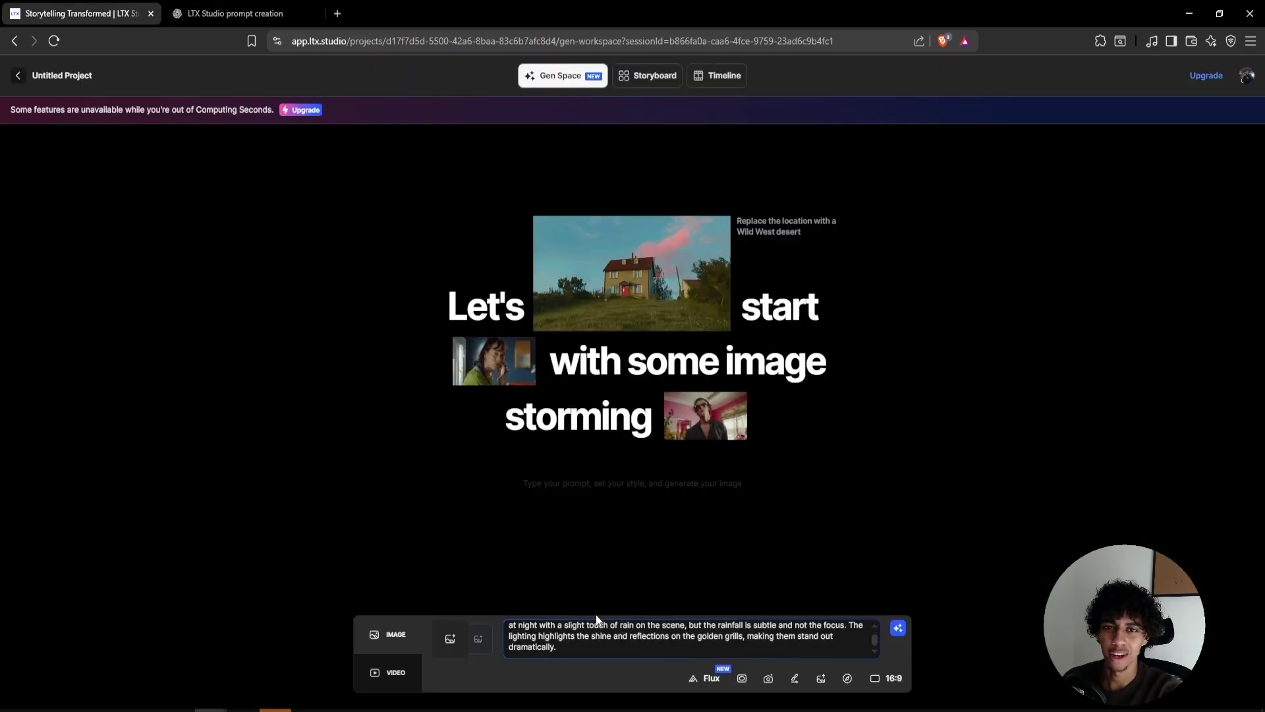
pyautogui.scroll(5, 575, 642)
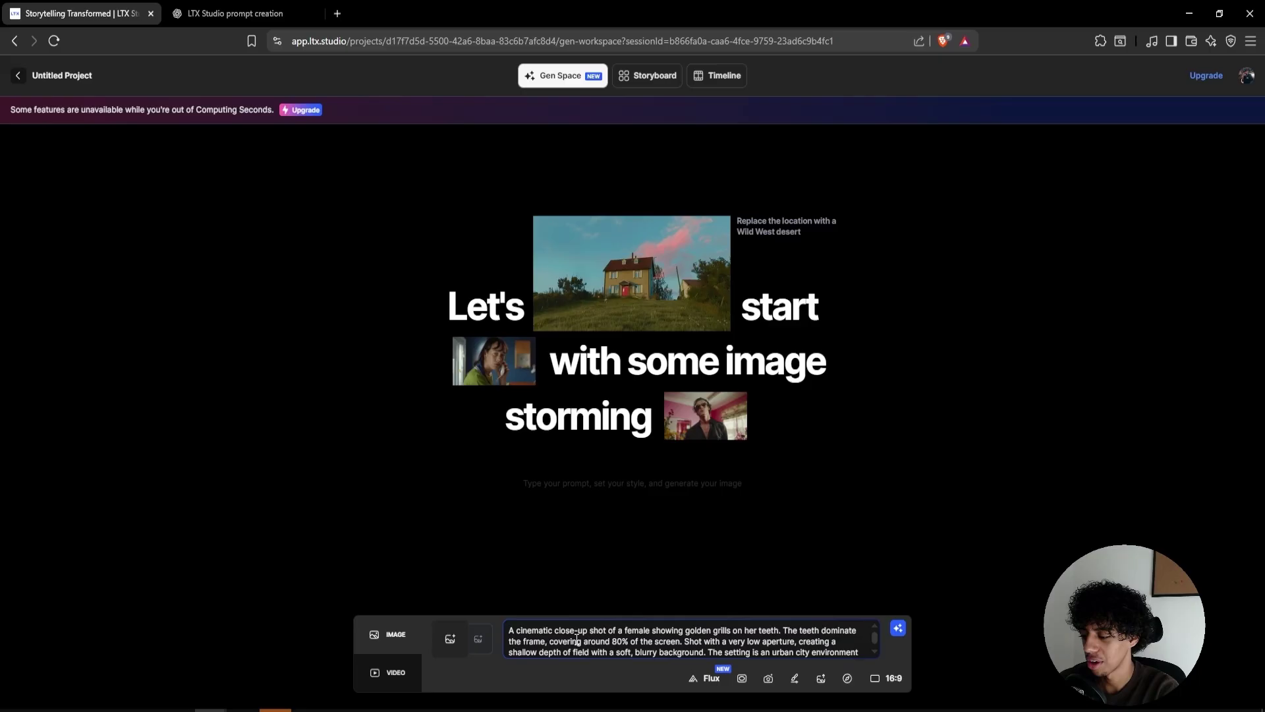
pyautogui.scroll(-5, 571, 637)
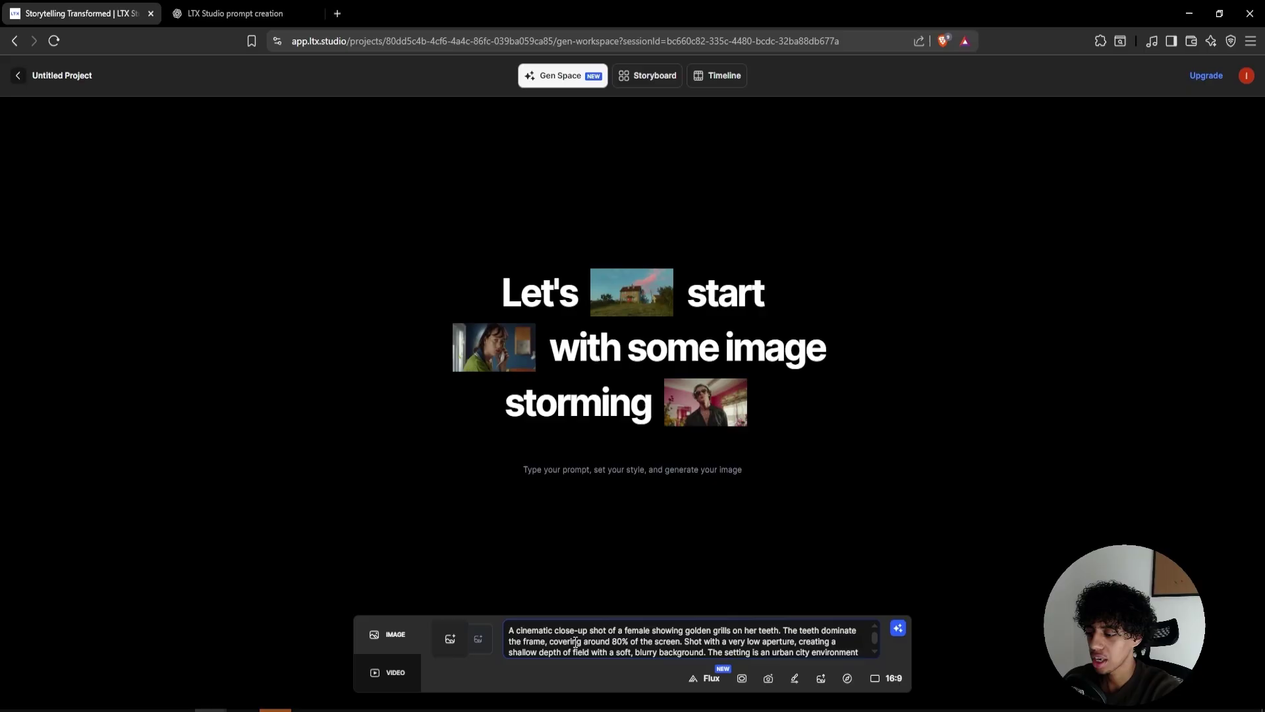
pyautogui.scroll(-5, 574, 642)
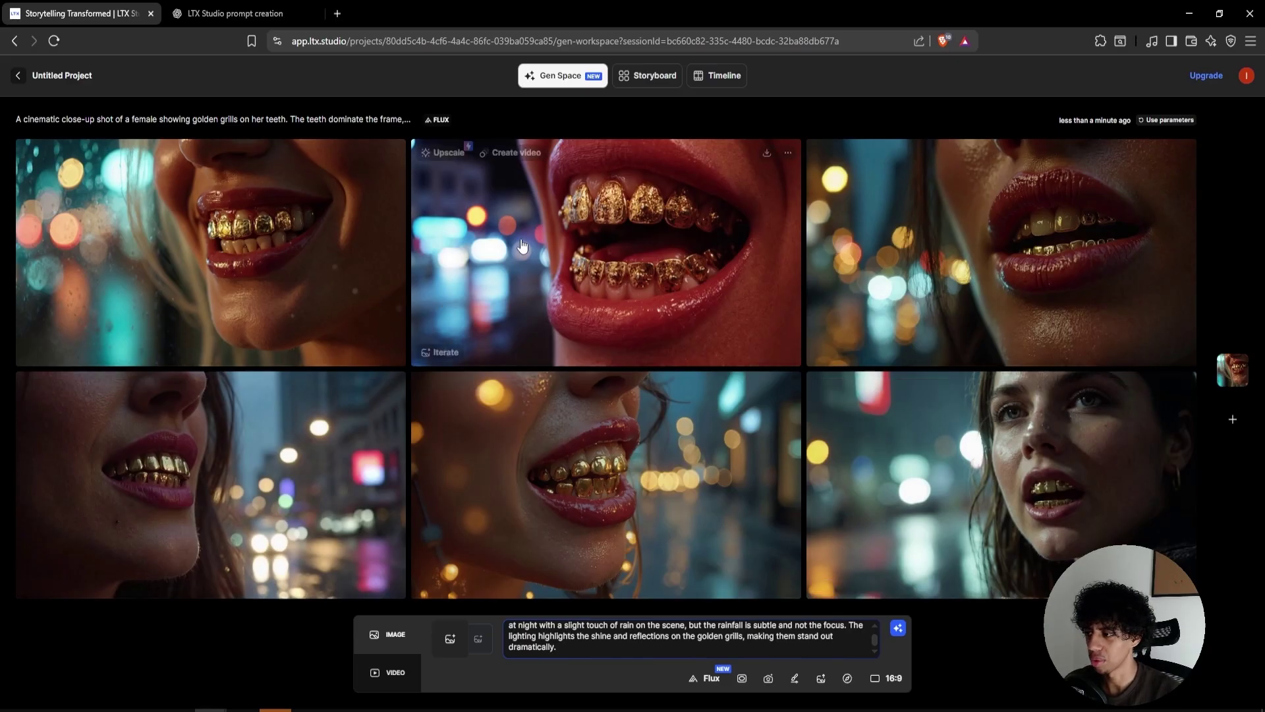
# Ask ChatGPT to revise the prompt for an eye-level shot with the grills centred.
pyautogui.hotkey('ctrl', 'Tab')
pyautogui.click(574, 642)
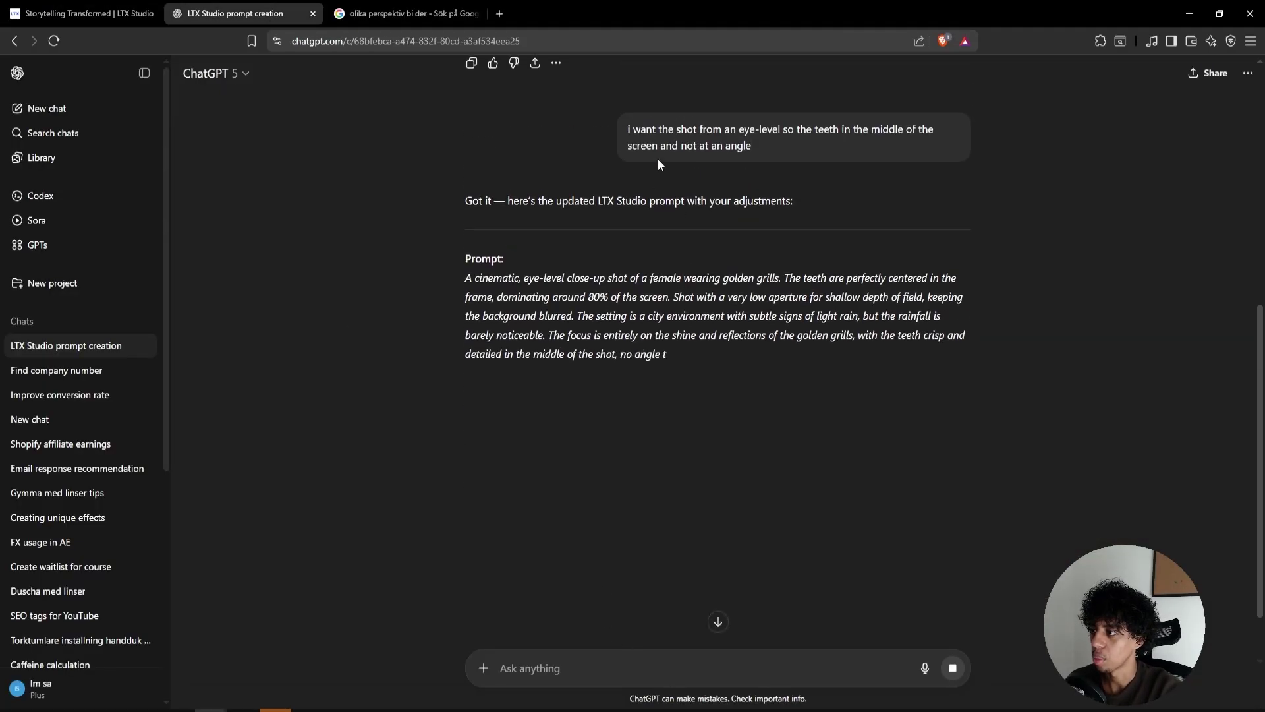
pyautogui.moveTo(662, 129); pyautogui.dragTo(889, 129)
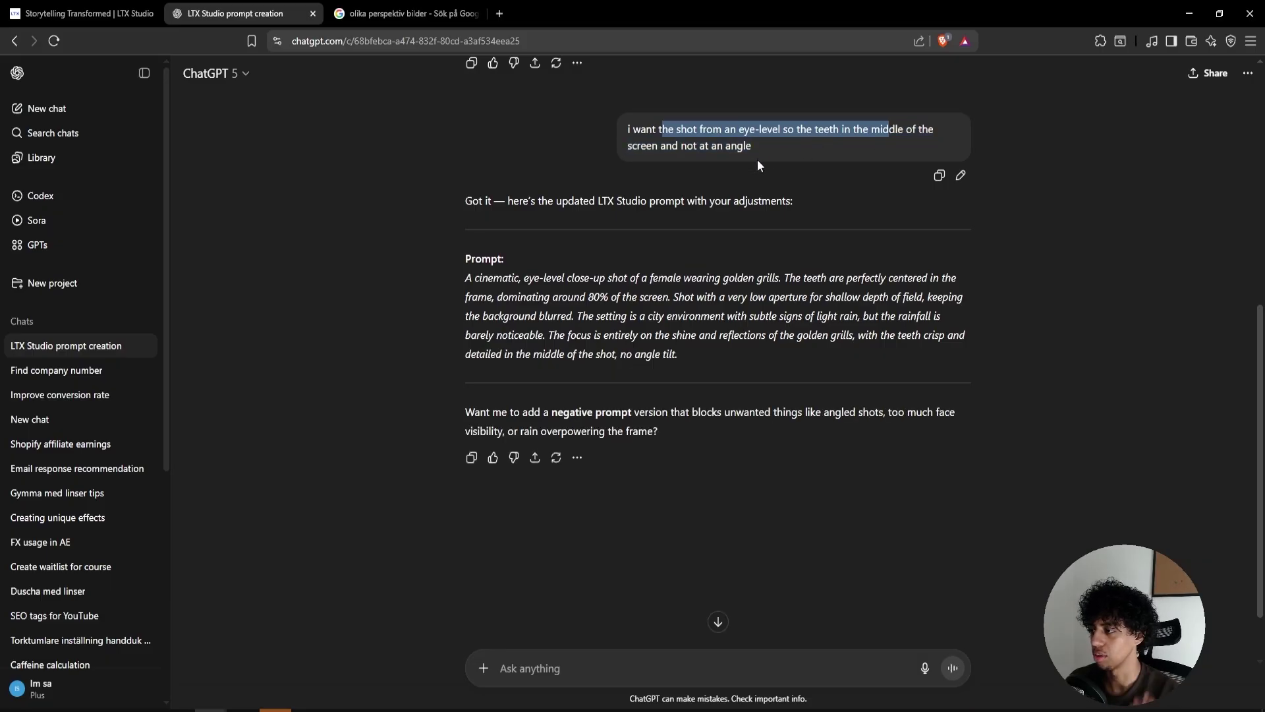
pyautogui.hotkey('ctrl', 'shift', 'Tab')
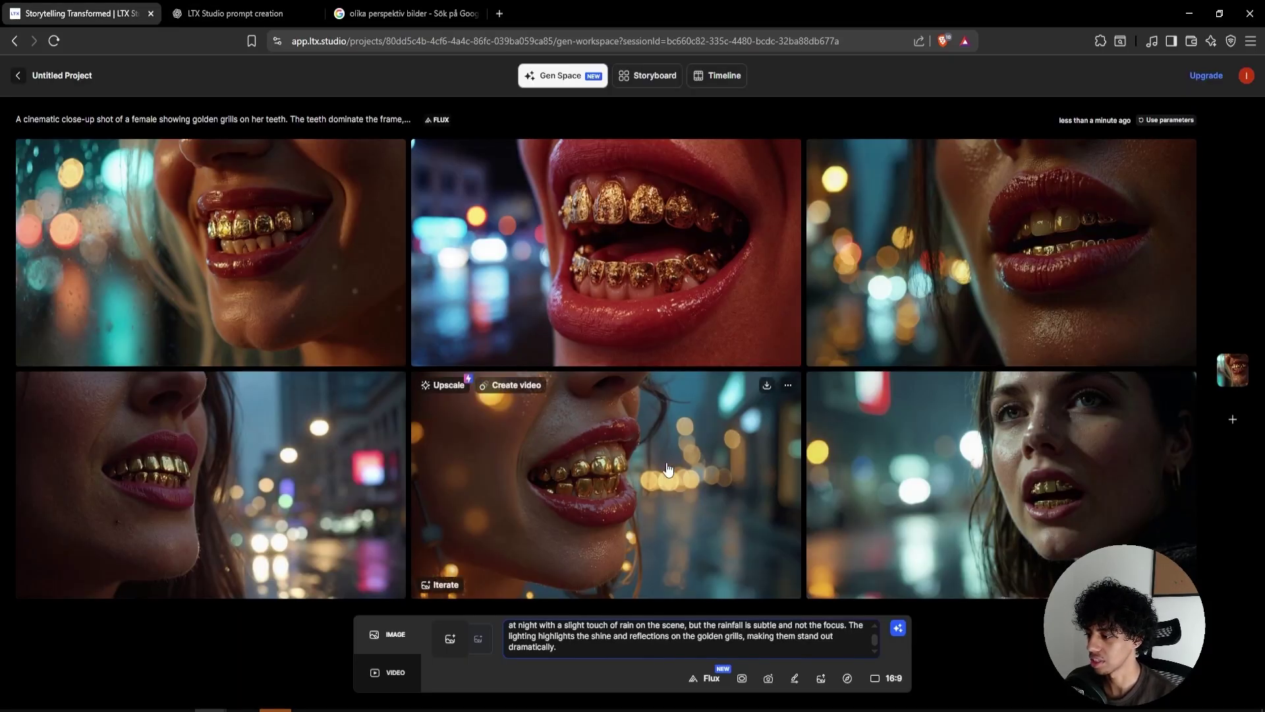
pyautogui.hotkey('ctrl', 'Tab')
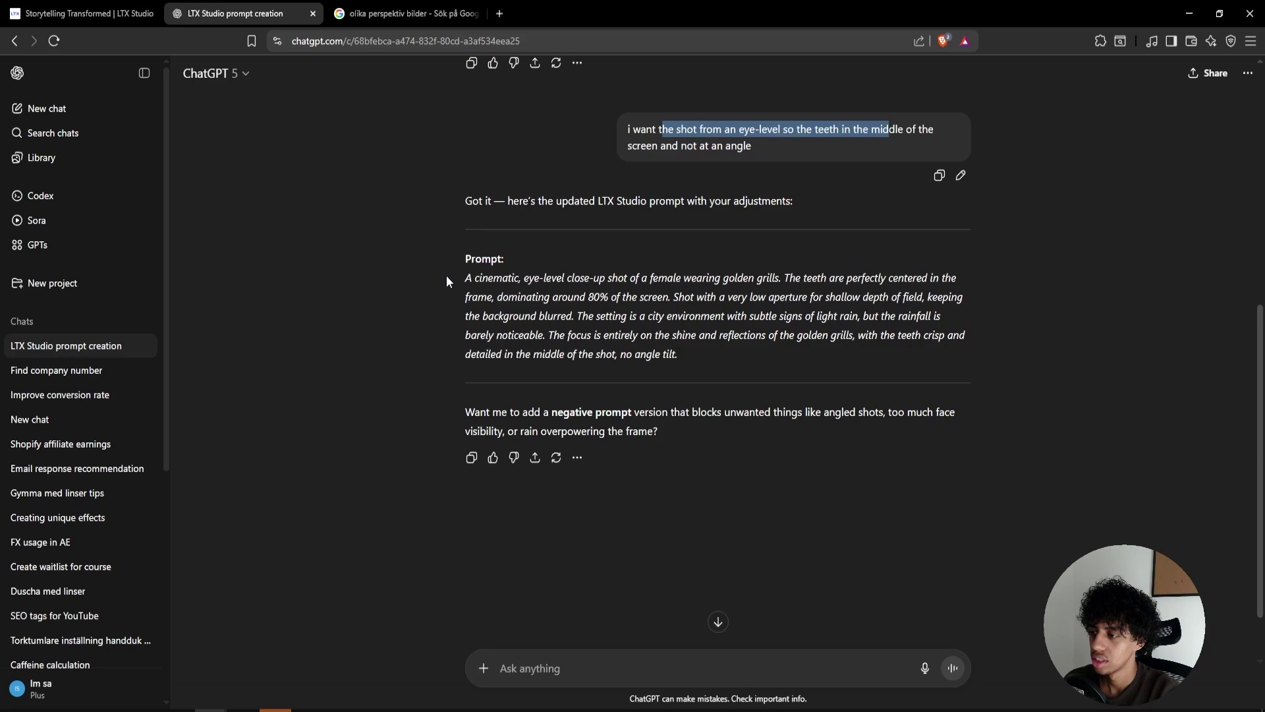
# Select the revised eye-level prompt and replace the old prompt in LTX Studio.
pyautogui.moveTo(446, 282); pyautogui.dragTo(680, 356)
pyautogui.click(61, 9)
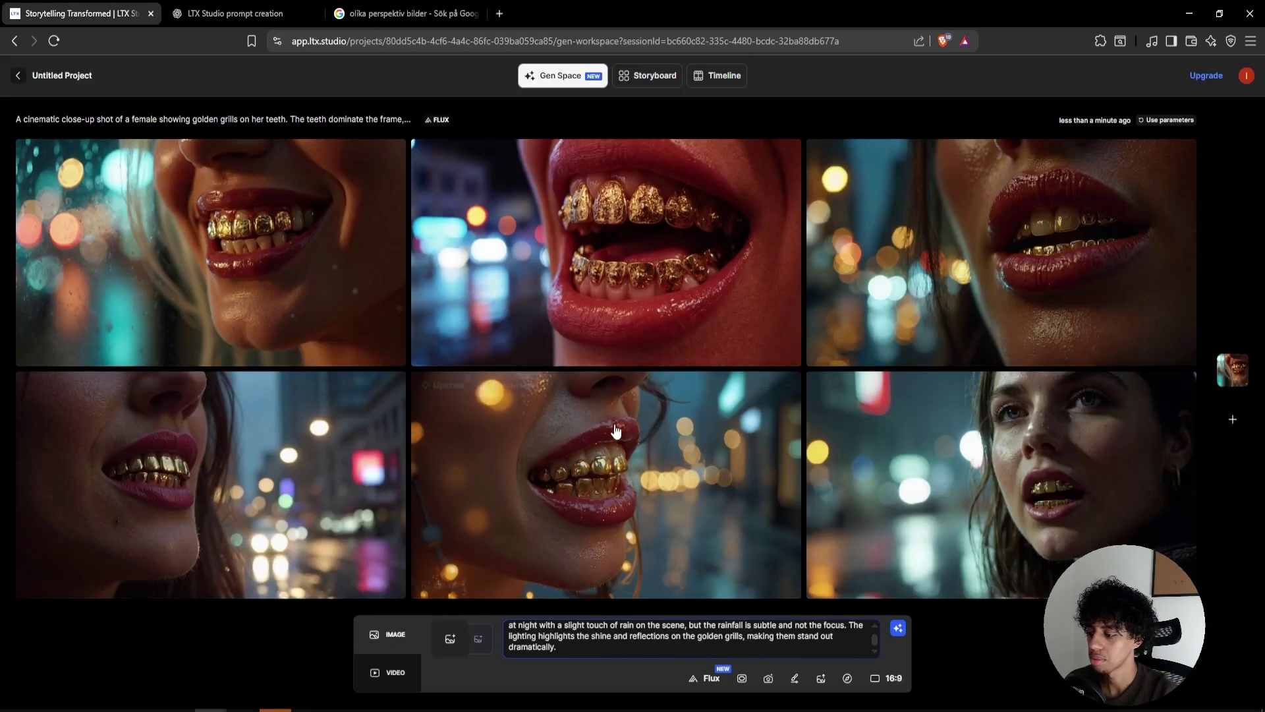
pyautogui.click(610, 639)
pyautogui.hotkey('ctrl', 'a')
# Download the centred golden-grill smile at the grid's lower right as a JPG.
pyautogui.hotkey('ctrl', 'b')
pyautogui.hotkey('ctrl', 'b')
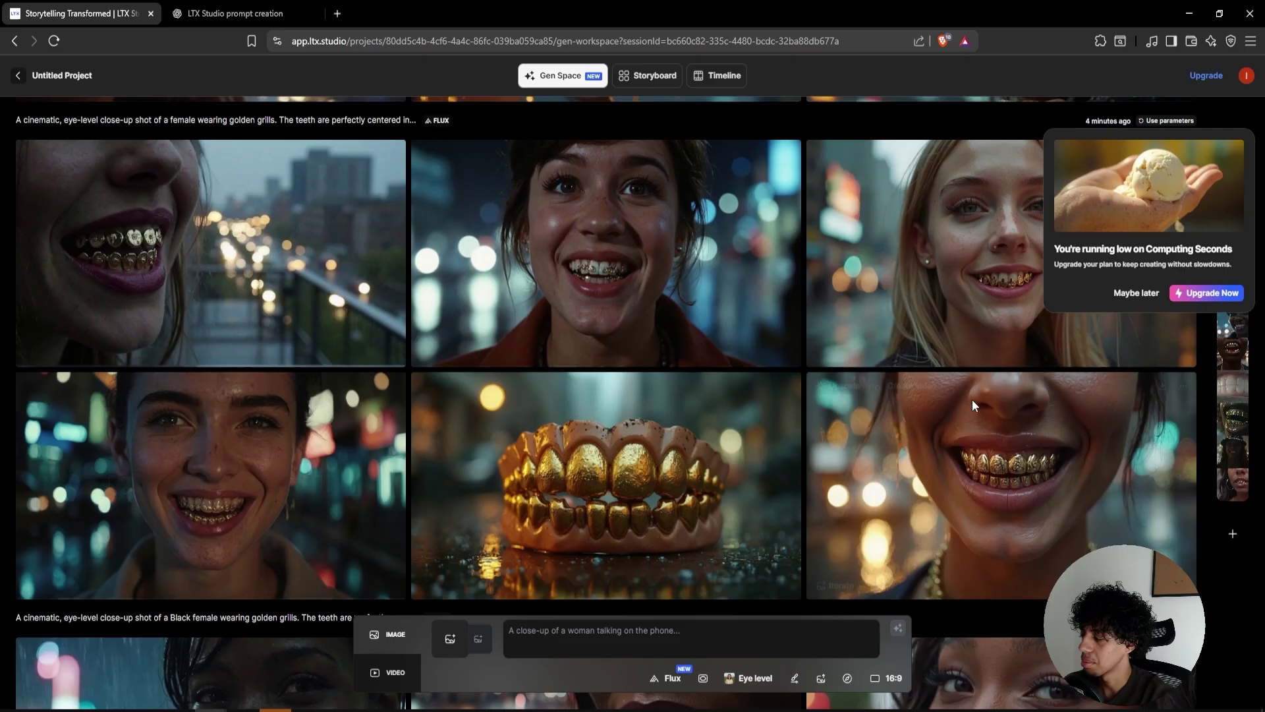
pyautogui.scroll(2, 971, 399)
pyautogui.scroll(-1, 1010, 400)
pyautogui.scroll(-1, 1010, 400)
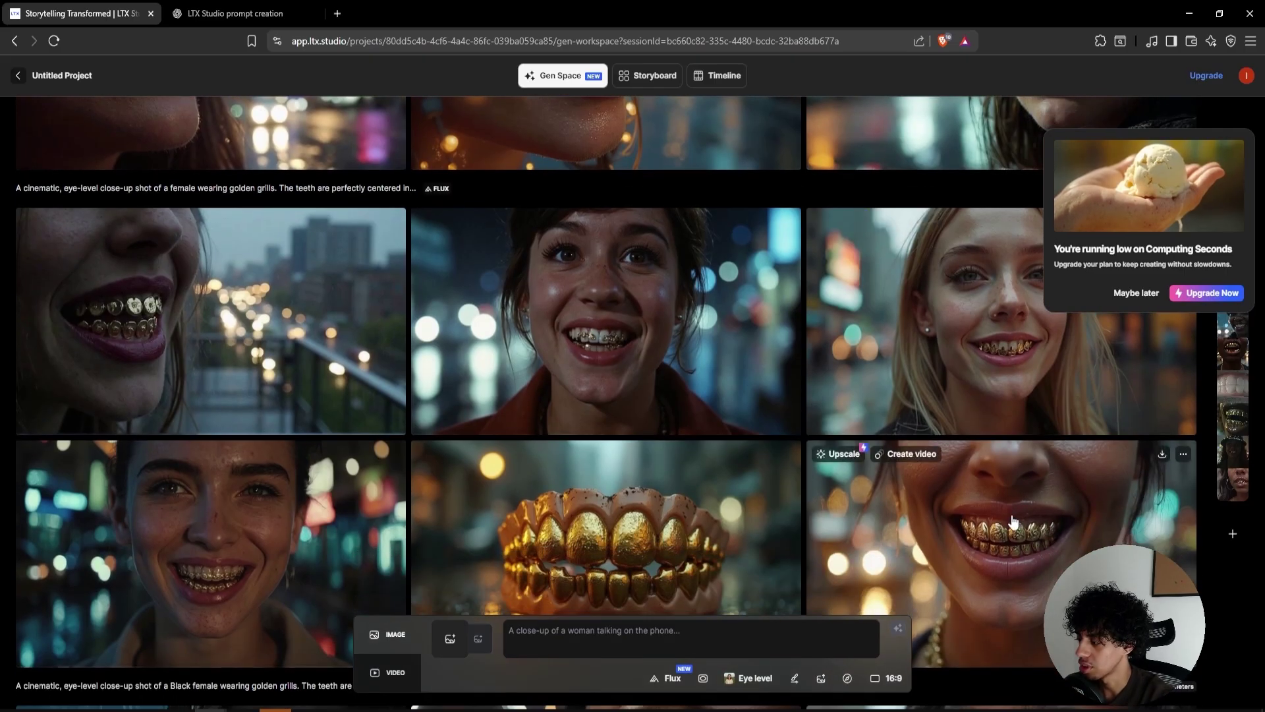
pyautogui.scroll(-1, 1022, 462)
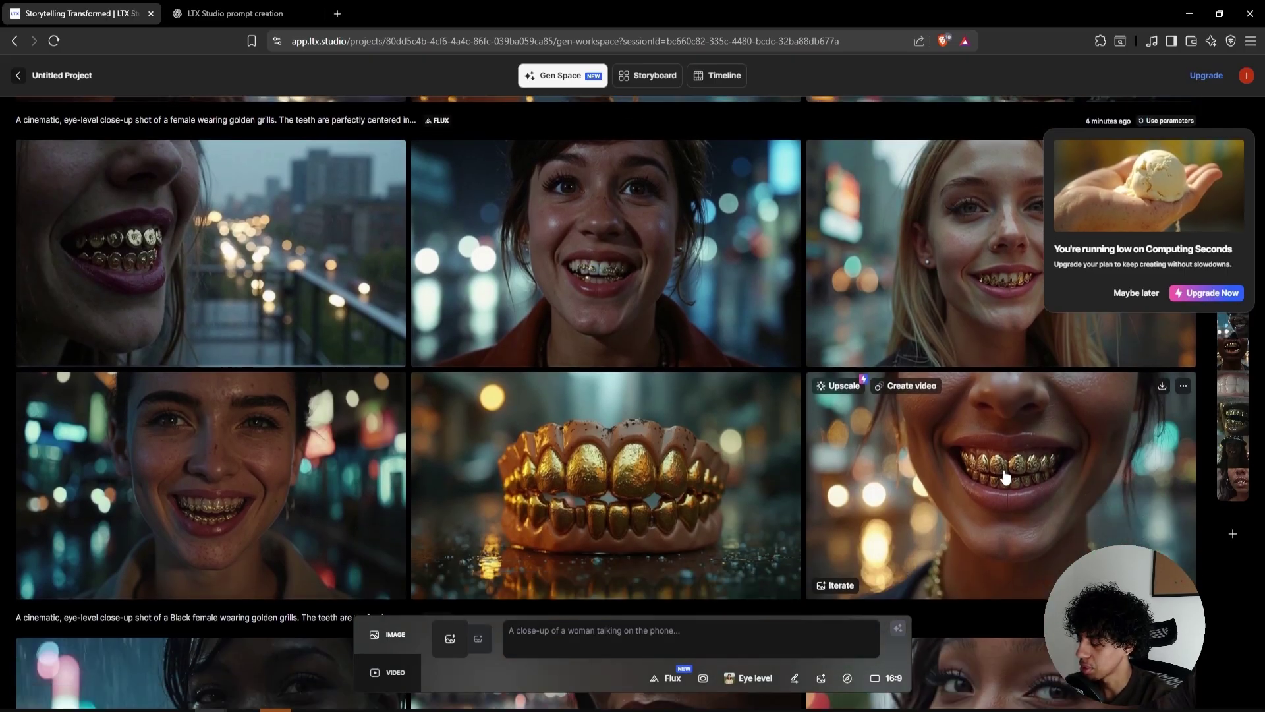
pyautogui.click(1163, 385)
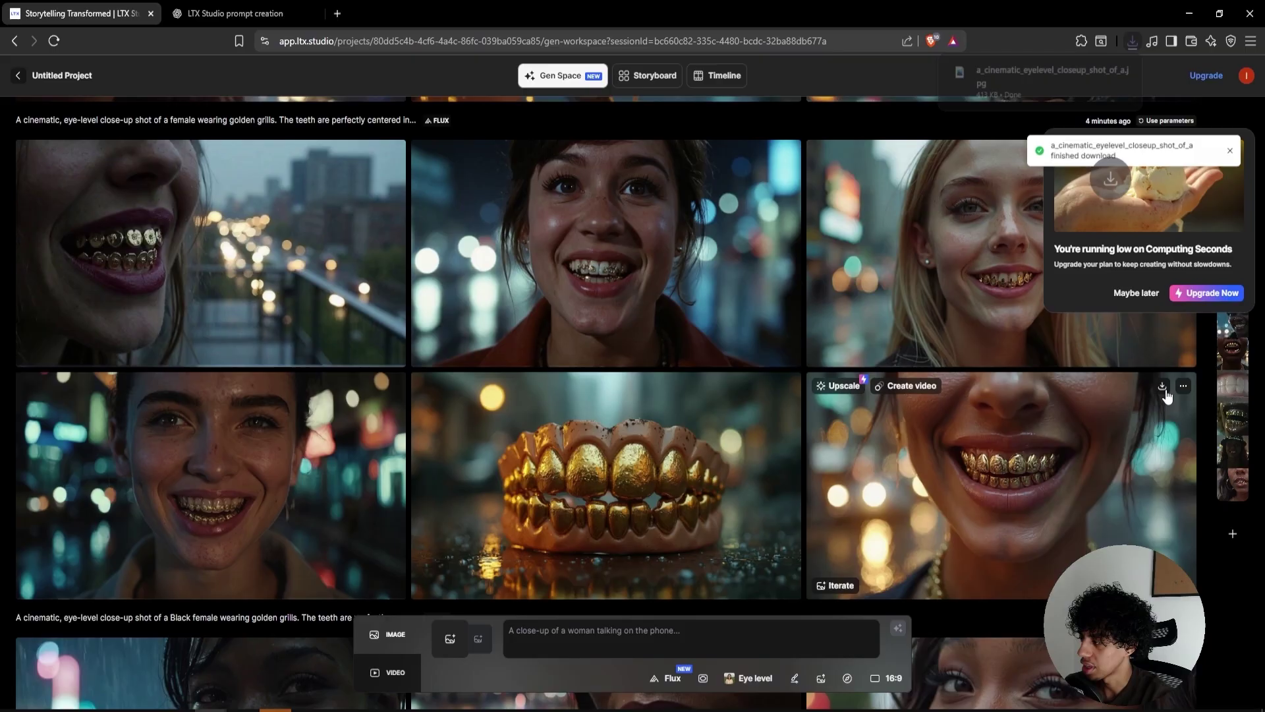
# Iterate on the grill image with a 'Change location to japan' edit.
pyautogui.click(837, 585)
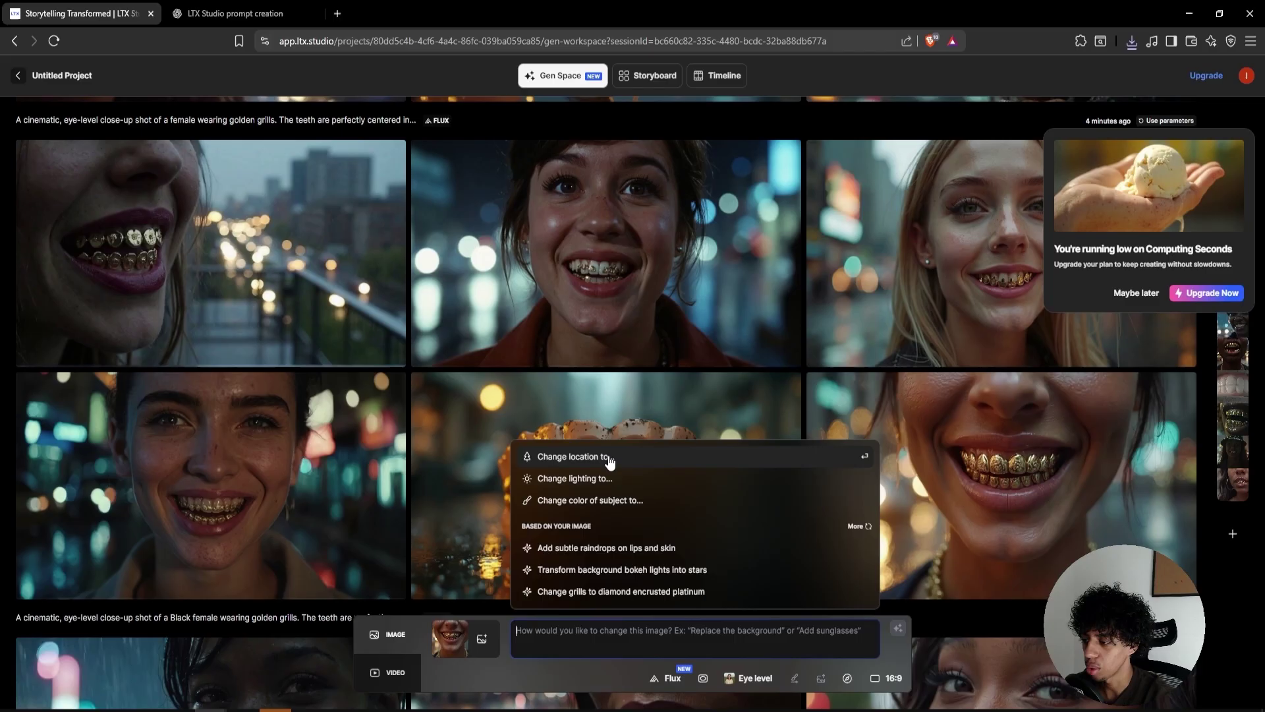
pyautogui.click(609, 463)
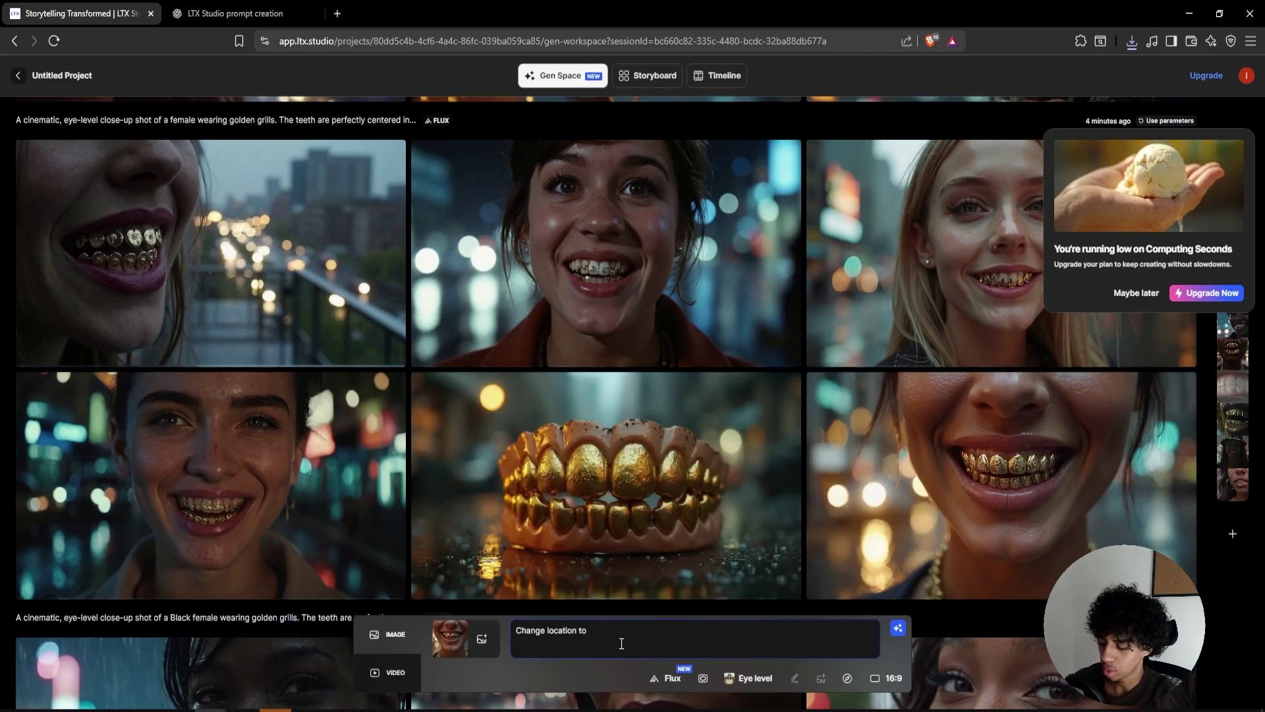
pyautogui.write('japa')
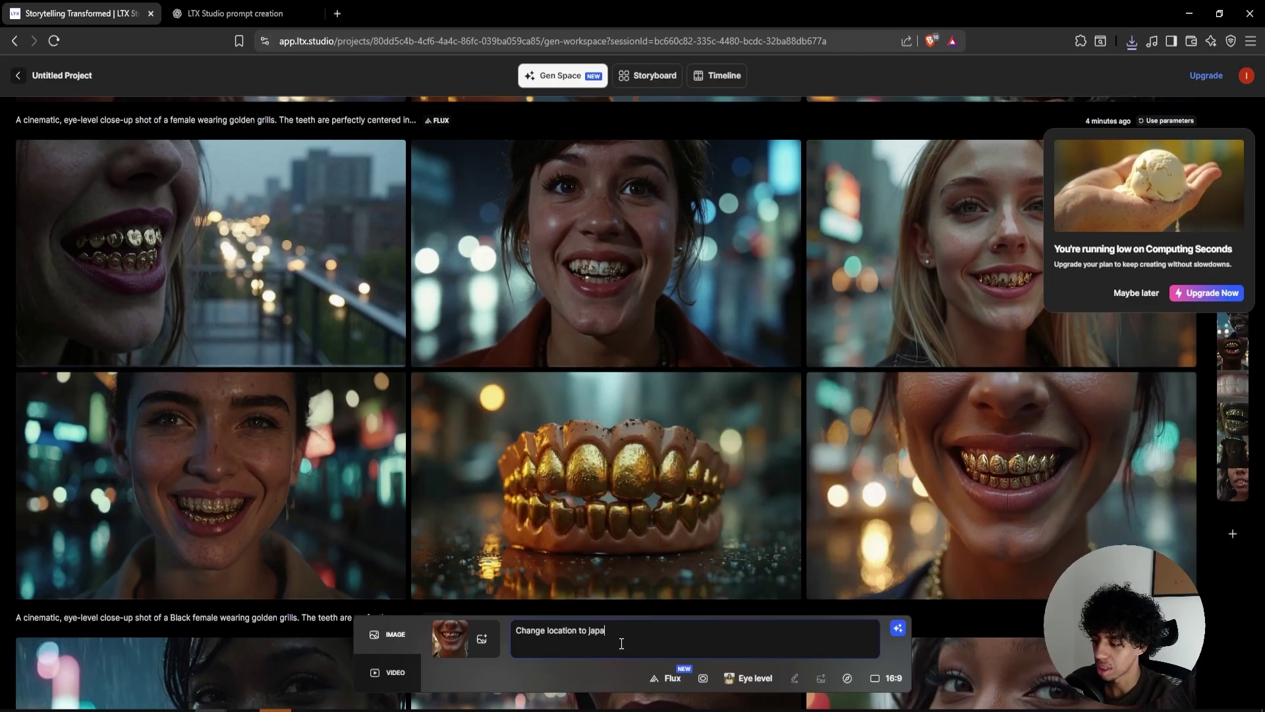
pyautogui.write('n')
pyautogui.press('Return')
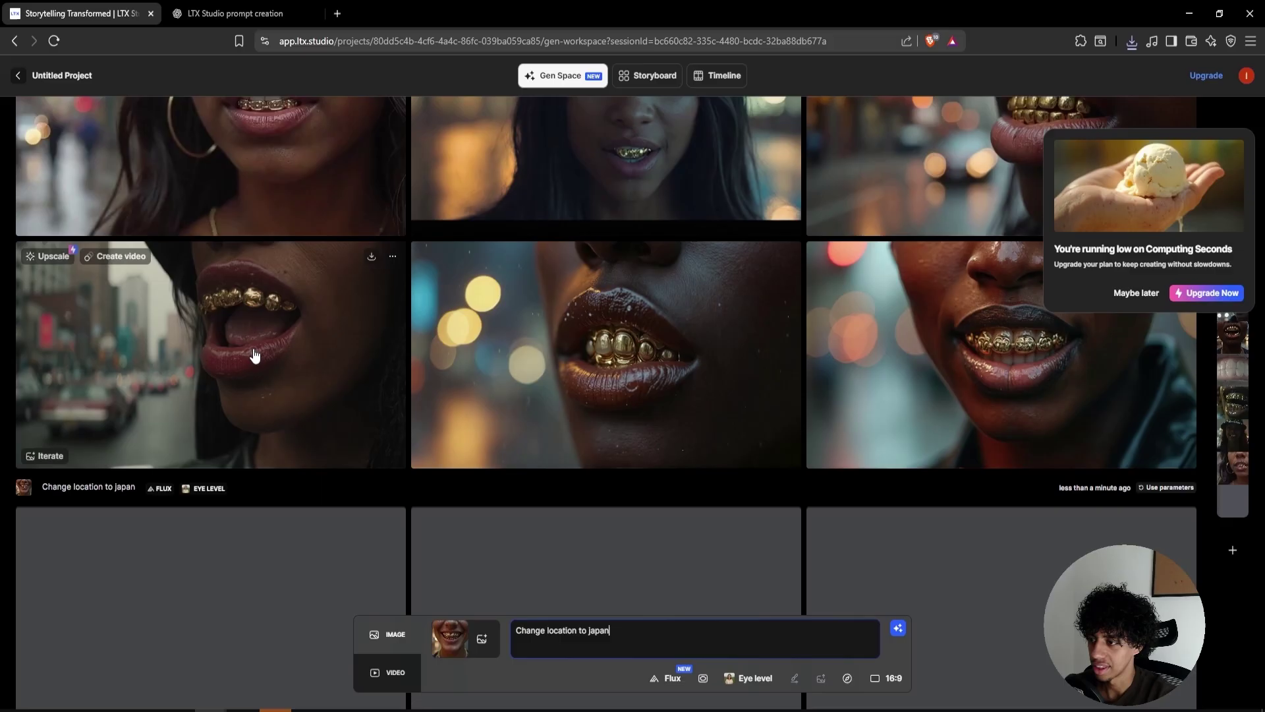
pyautogui.scroll(2, 255, 356)
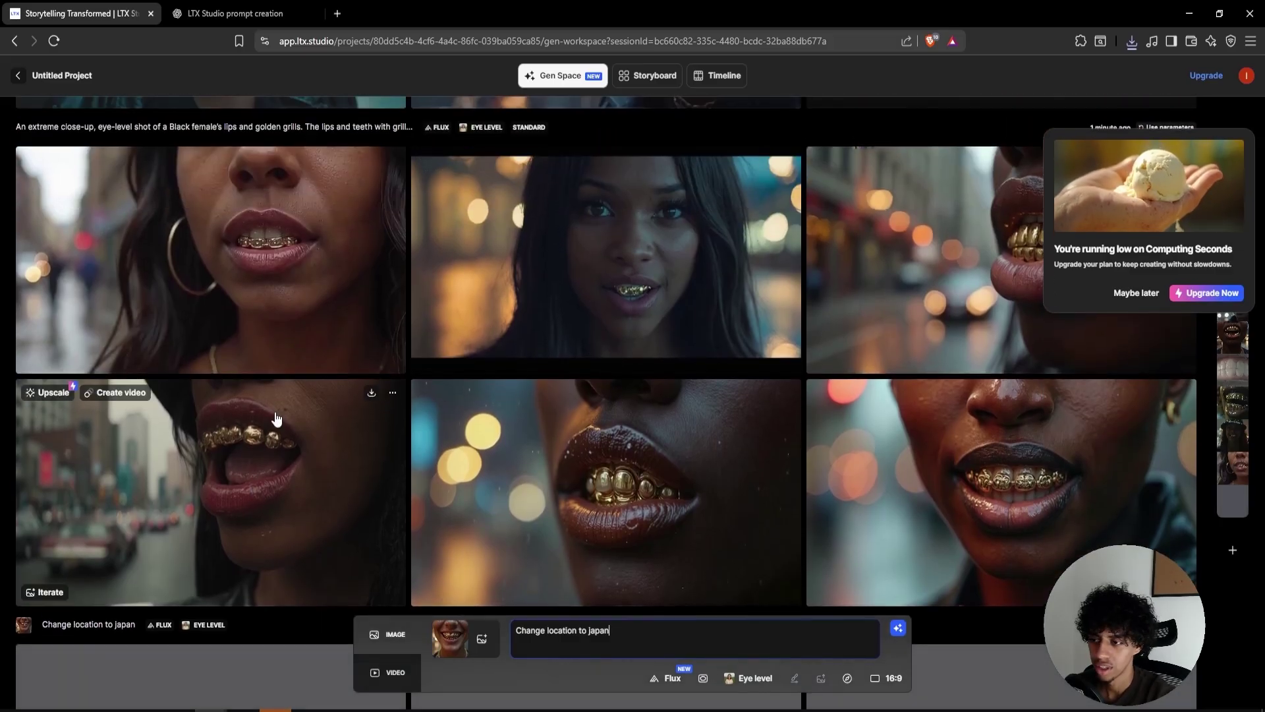
pyautogui.scroll(-4, 560, 379)
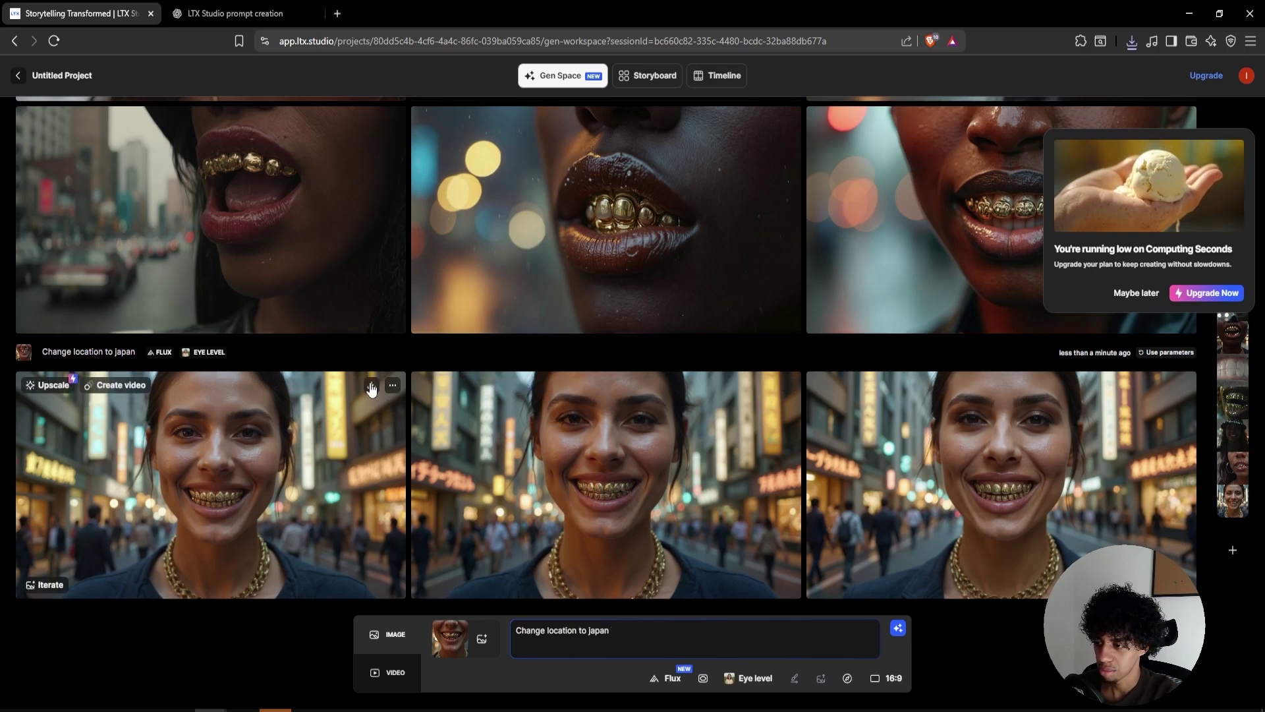
# Save a Tokyo street variation as change_location_to_japan.png and clear the prompt.
pyautogui.click(371, 385)
pyautogui.click(663, 346)
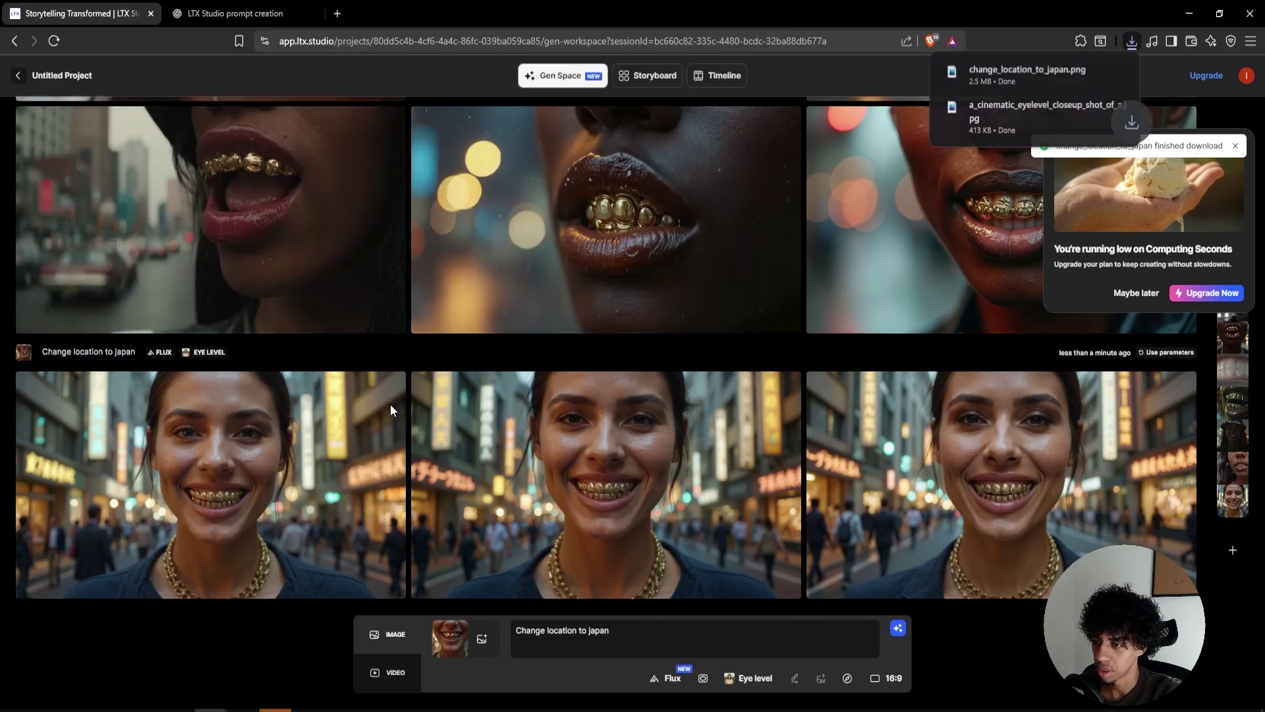
pyautogui.tripleClick(603, 633)
pyautogui.press('BackSpace')
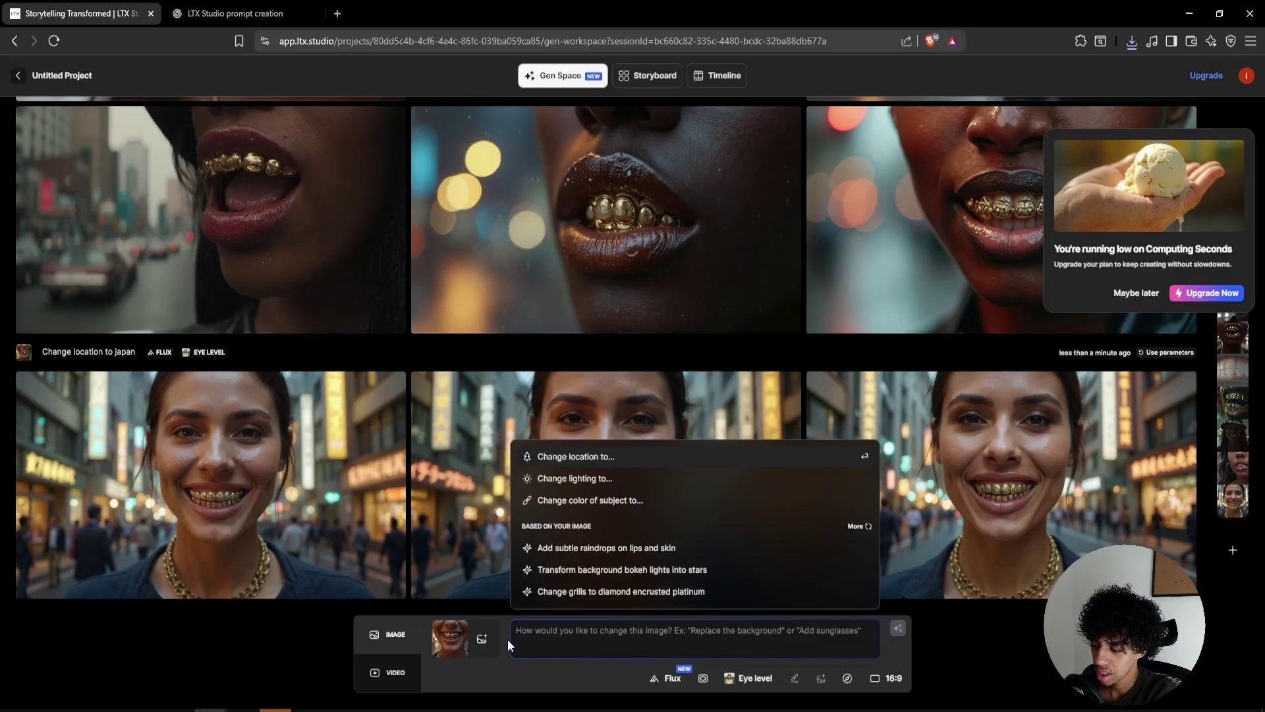
# Generate the 'Add subtle raindrops on lips and skin' edit of the Tokyo grill shot.
pyautogui.click(665, 547)
pyautogui.click(578, 632)
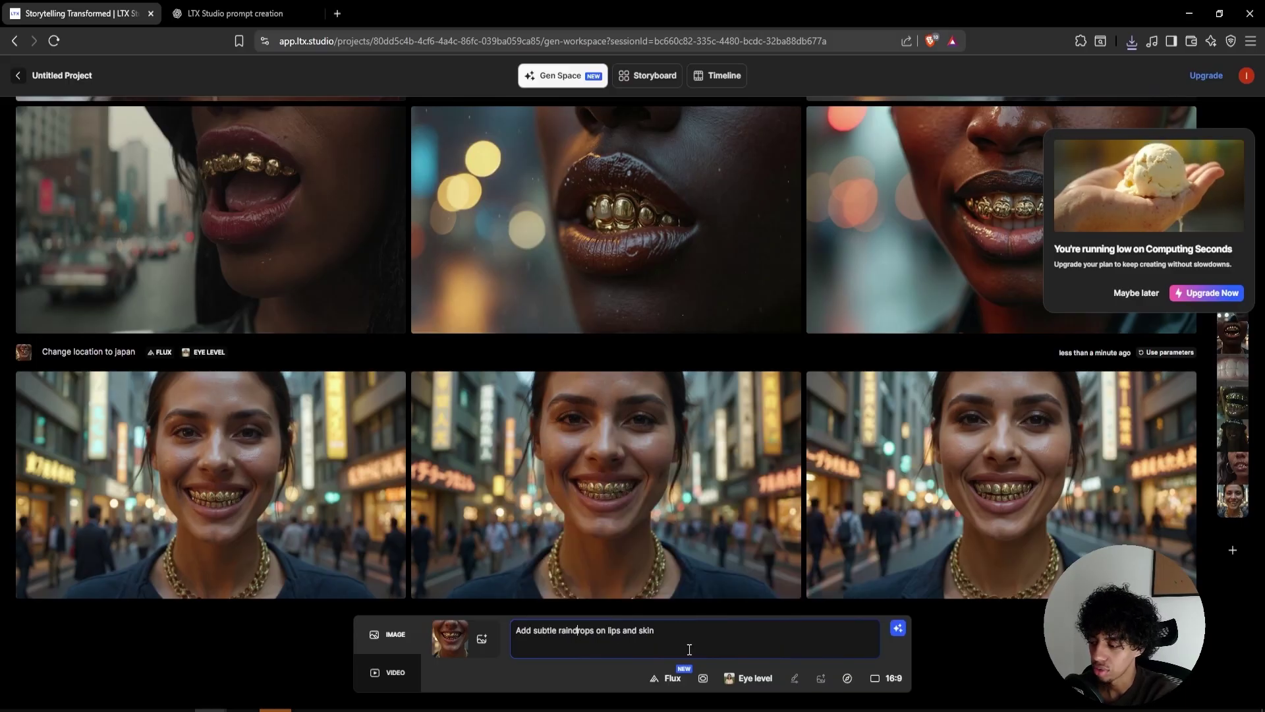
pyautogui.press('Return')
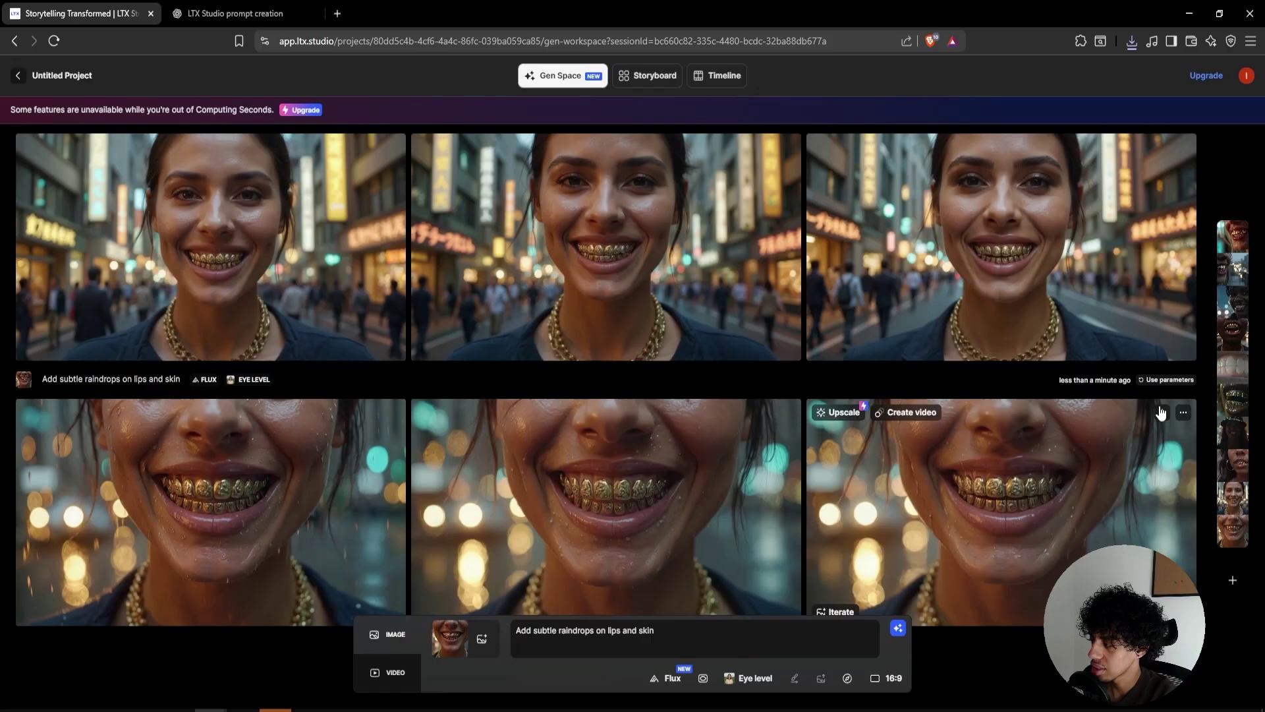
# Save one raindrop variation and retry until the computing seconds run out.
pyautogui.click(1163, 412)
pyautogui.click(686, 340)
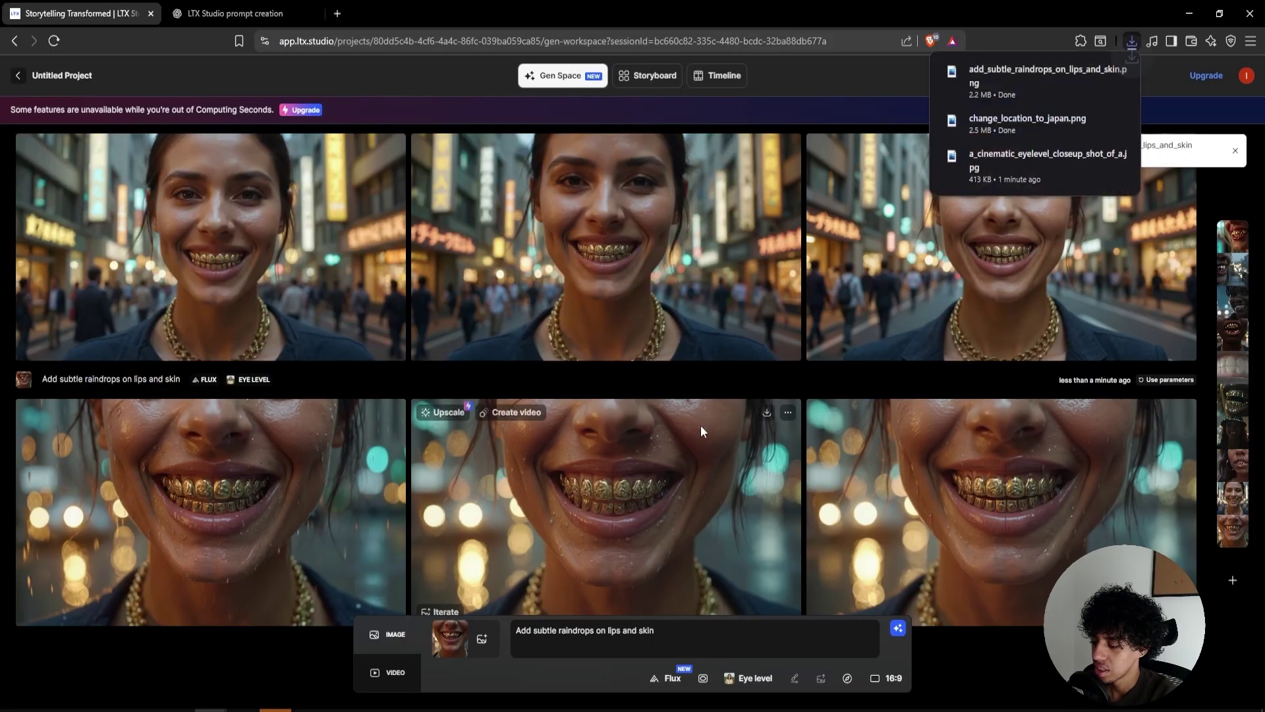
pyautogui.scroll(-2, 701, 425)
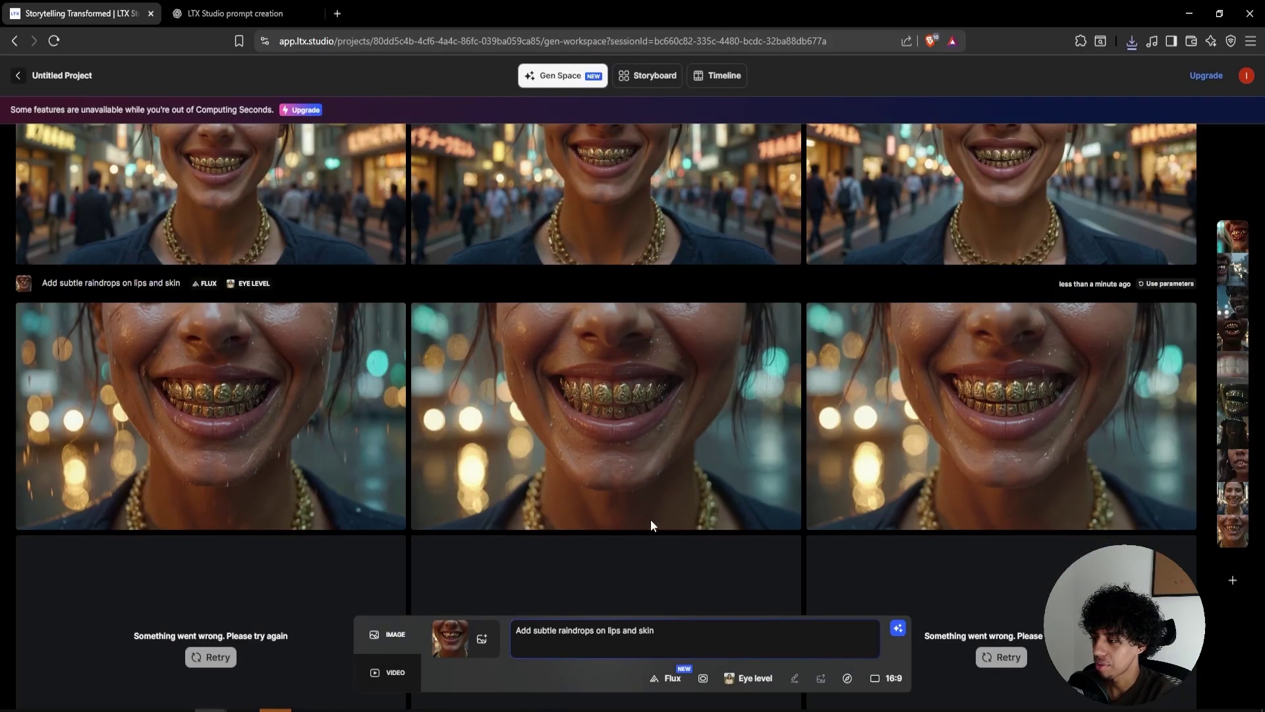
pyautogui.press('Return')
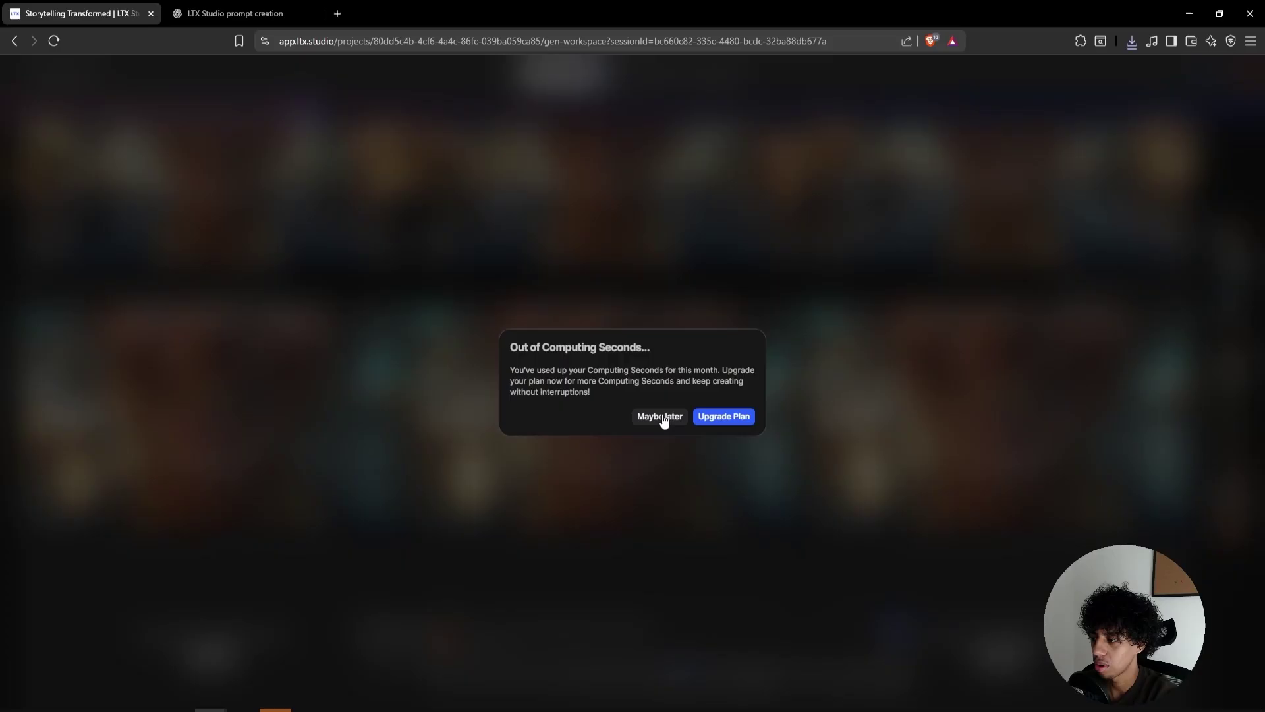
# Dismiss the out-of-credits notice and drag the raindrops PNG in as the reference image.
pyautogui.click(662, 418)
pyautogui.click(1246, 77)
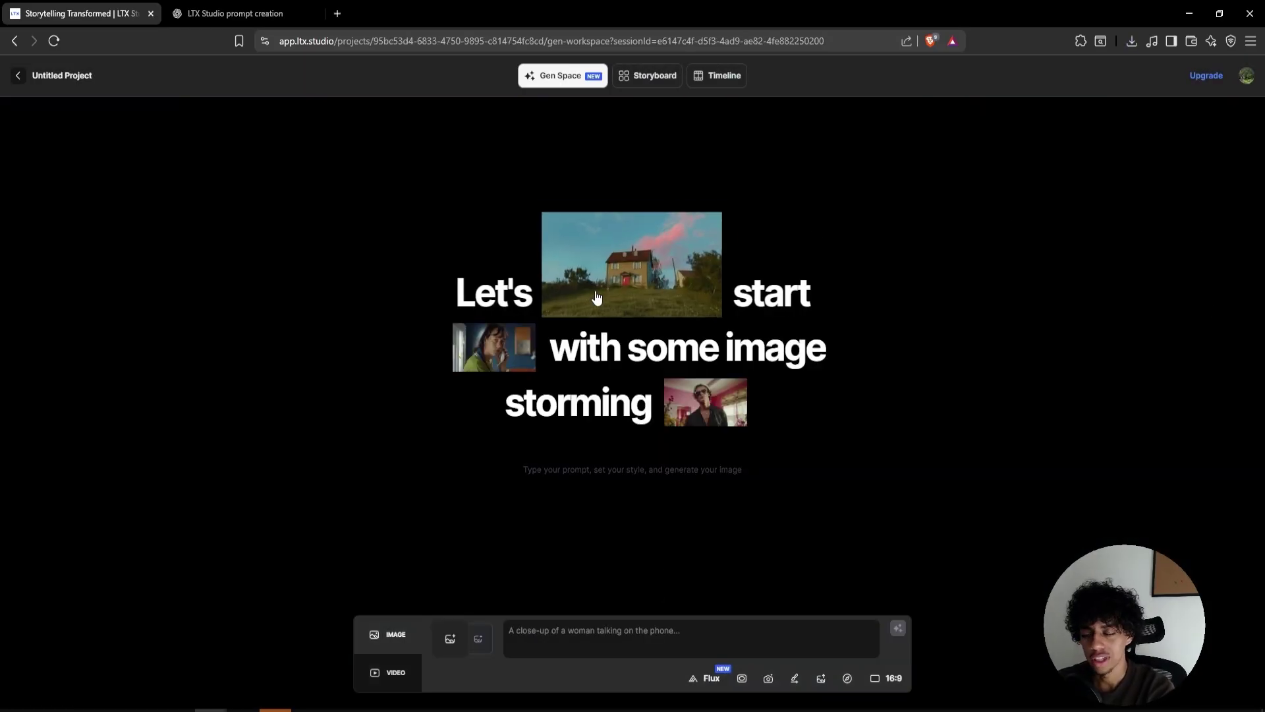
pyautogui.click(1131, 41)
pyautogui.moveTo(1032, 97); pyautogui.dragTo(721, 653)
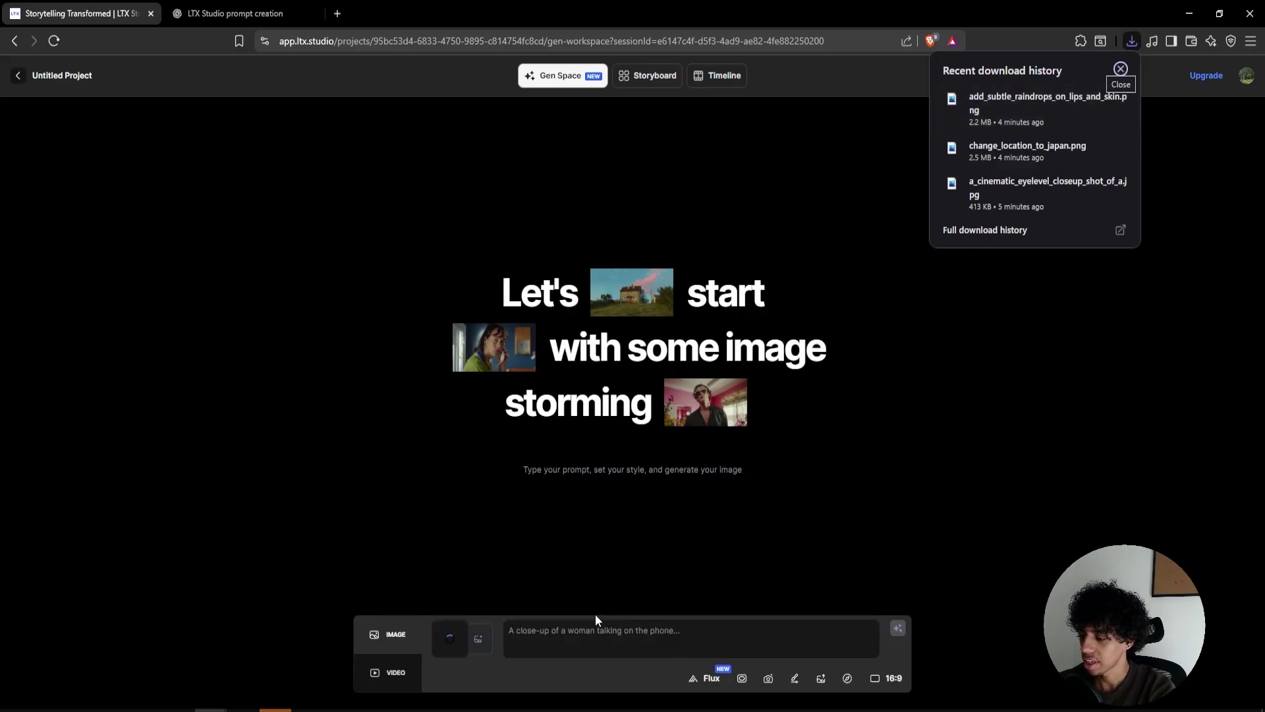
pyautogui.click(556, 636)
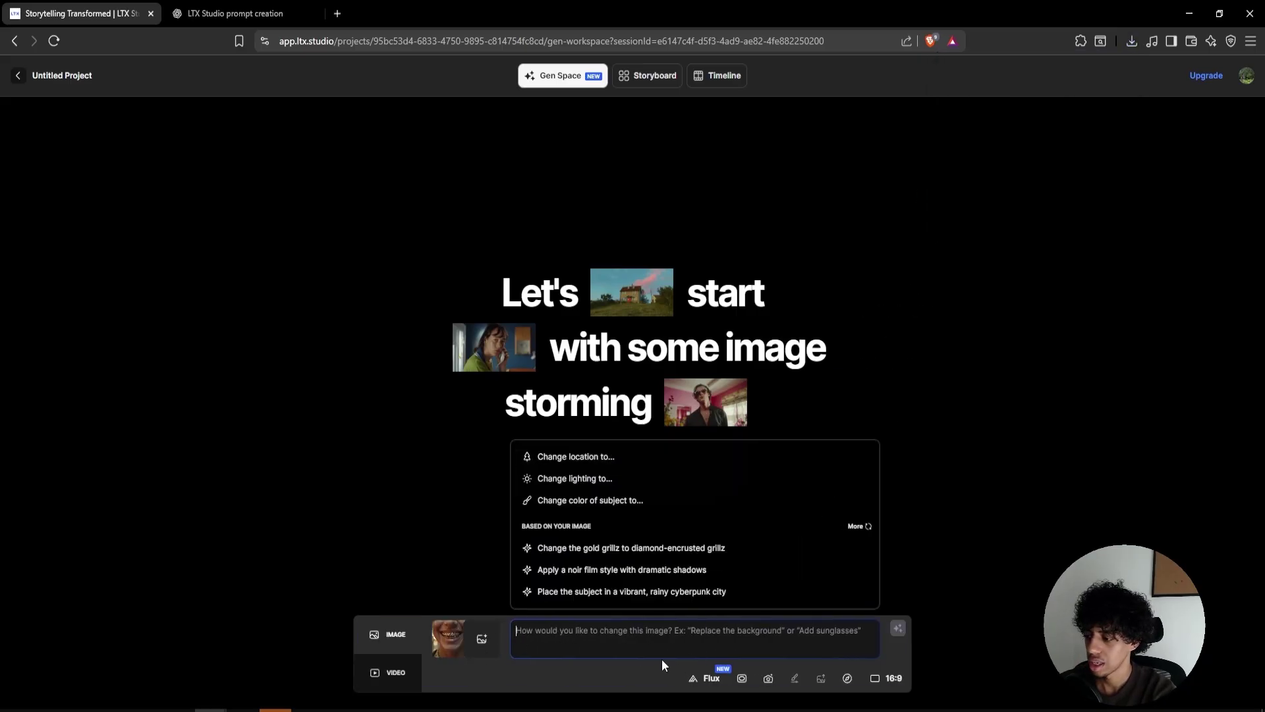
# Generate from the long gold-grill close-up prompt and save the middle image.
pyautogui.hotkey('ctrl', 'v')
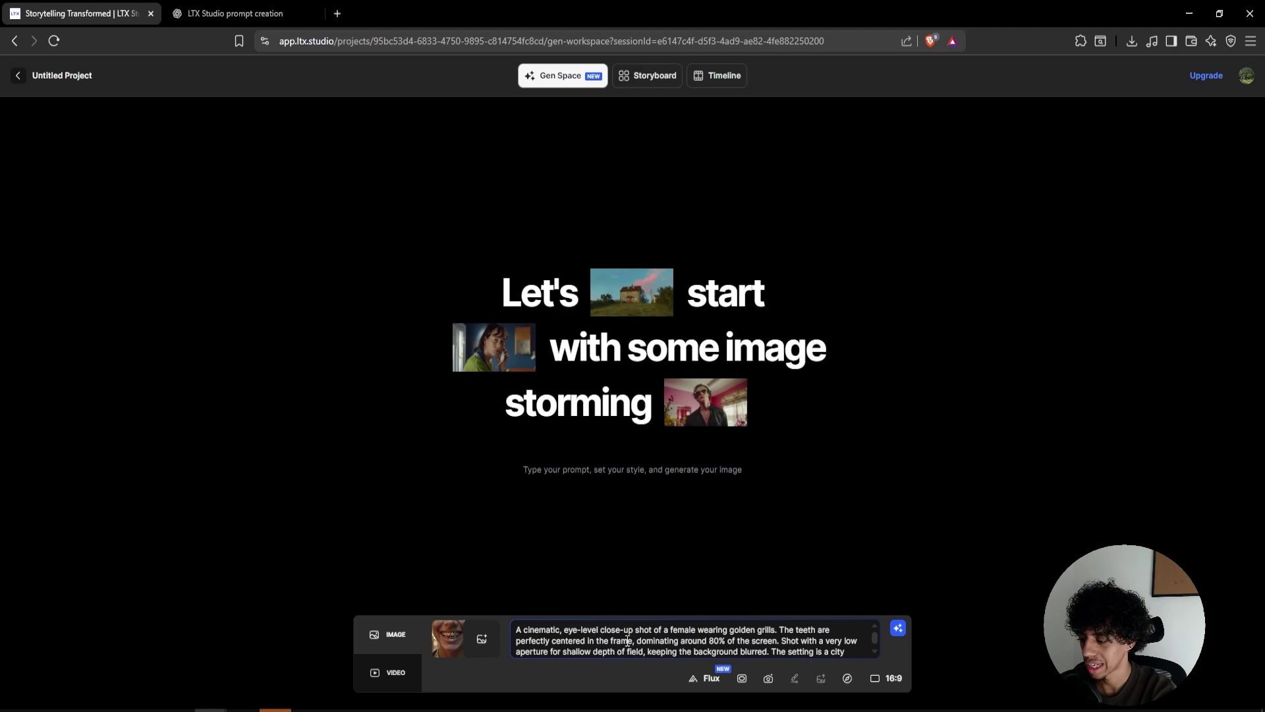
pyautogui.scroll(-2, 626, 639)
pyautogui.press('Return')
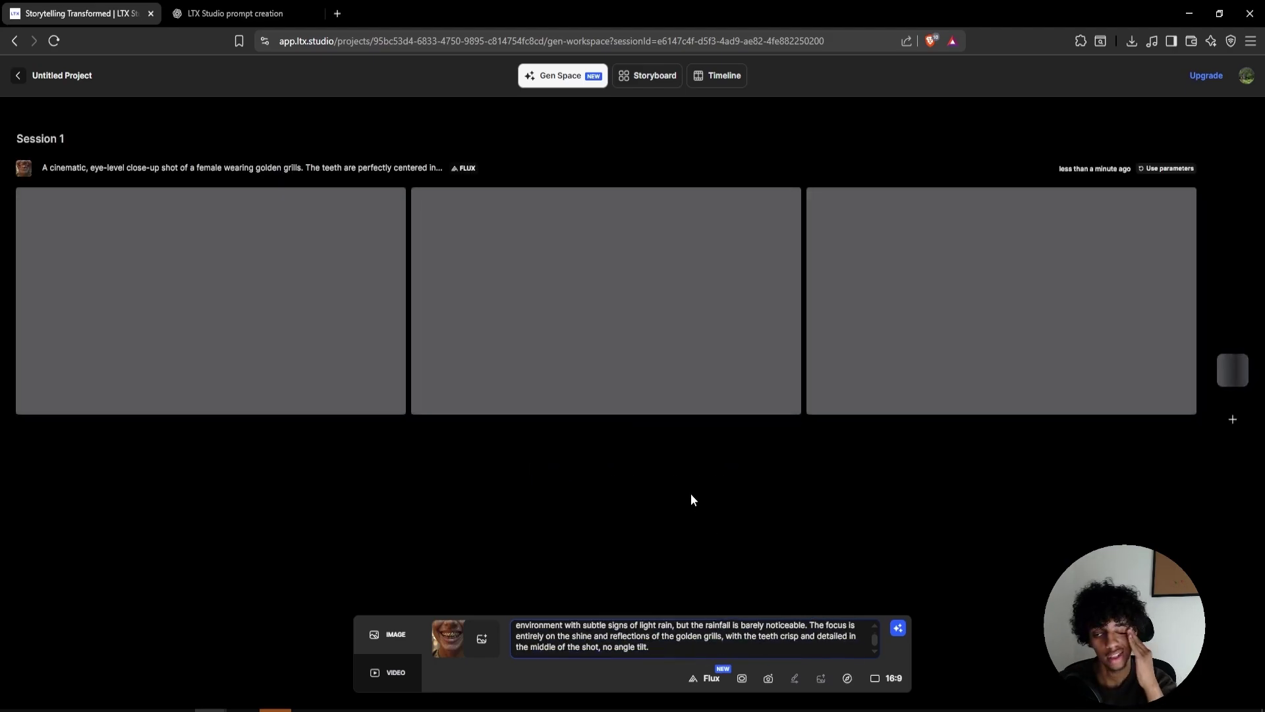
pyautogui.moveTo(763, 202)
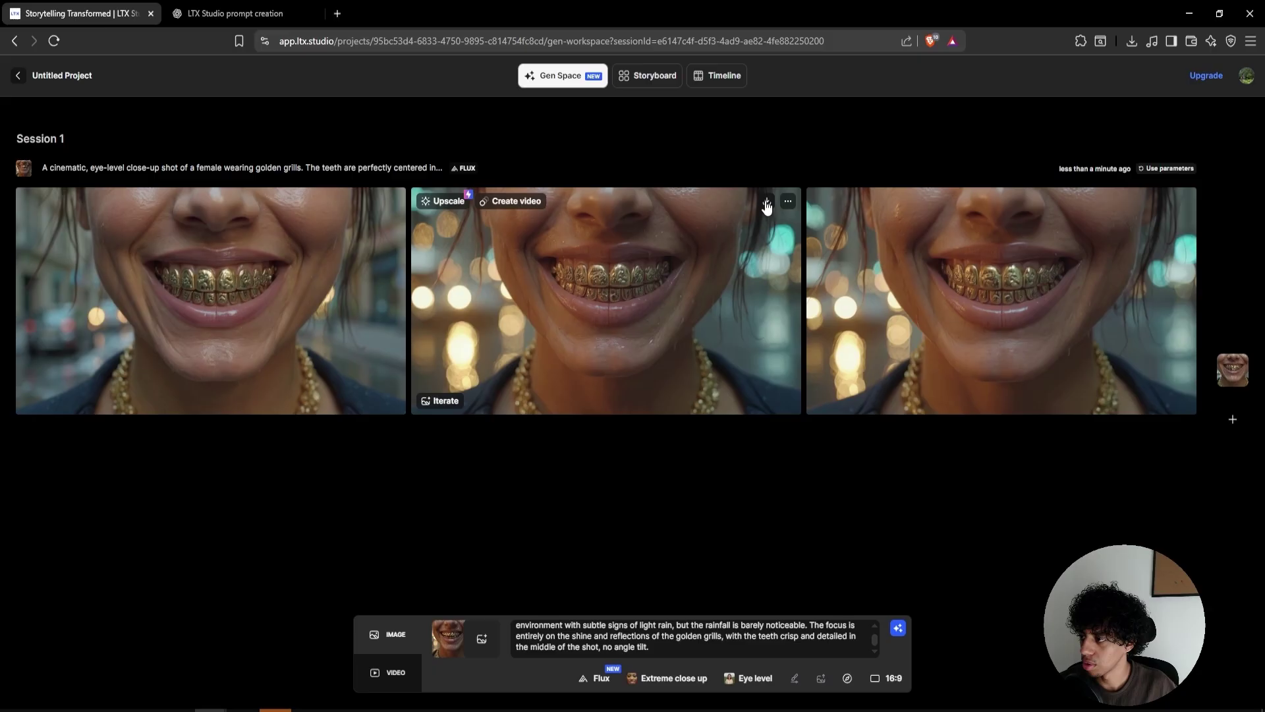
pyautogui.click(766, 206)
pyautogui.click(692, 336)
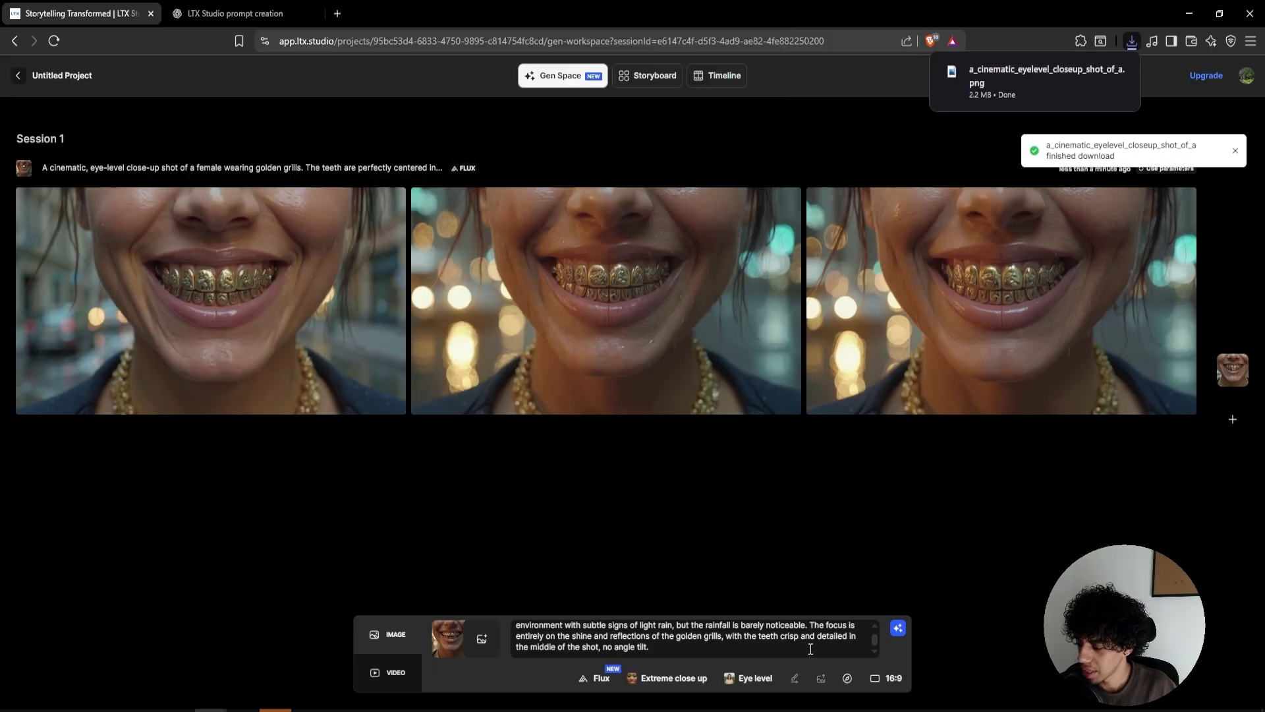
# Set shot type to Extreme close up and camera angle to Eye level, then clear the prompt.
pyautogui.click(679, 679)
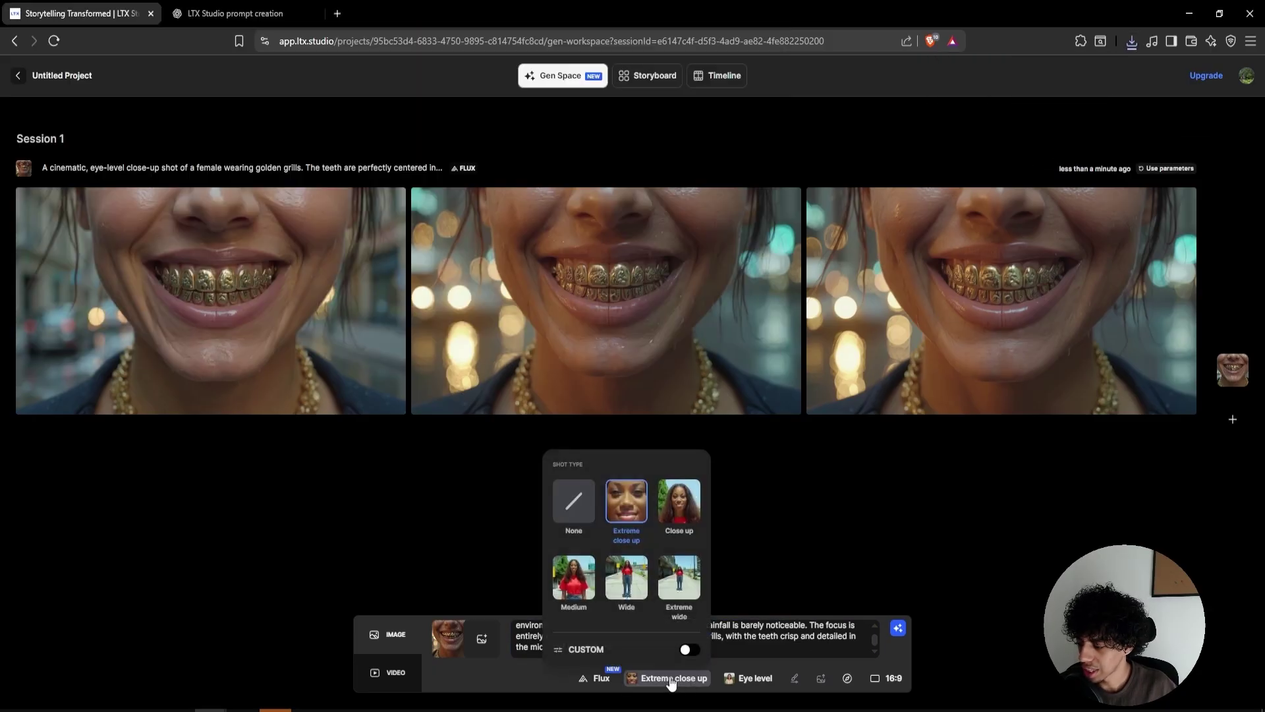
pyautogui.click(749, 678)
pyautogui.click(822, 637)
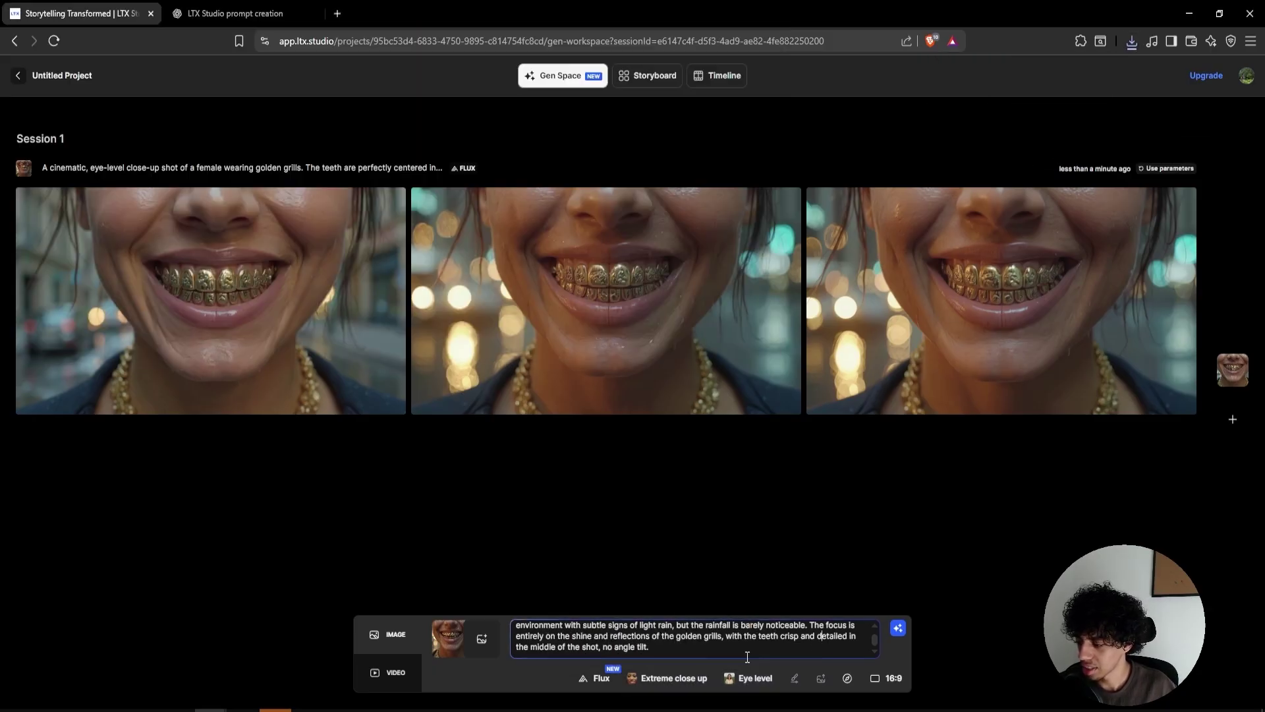
pyautogui.click(697, 677)
pyautogui.click(781, 639)
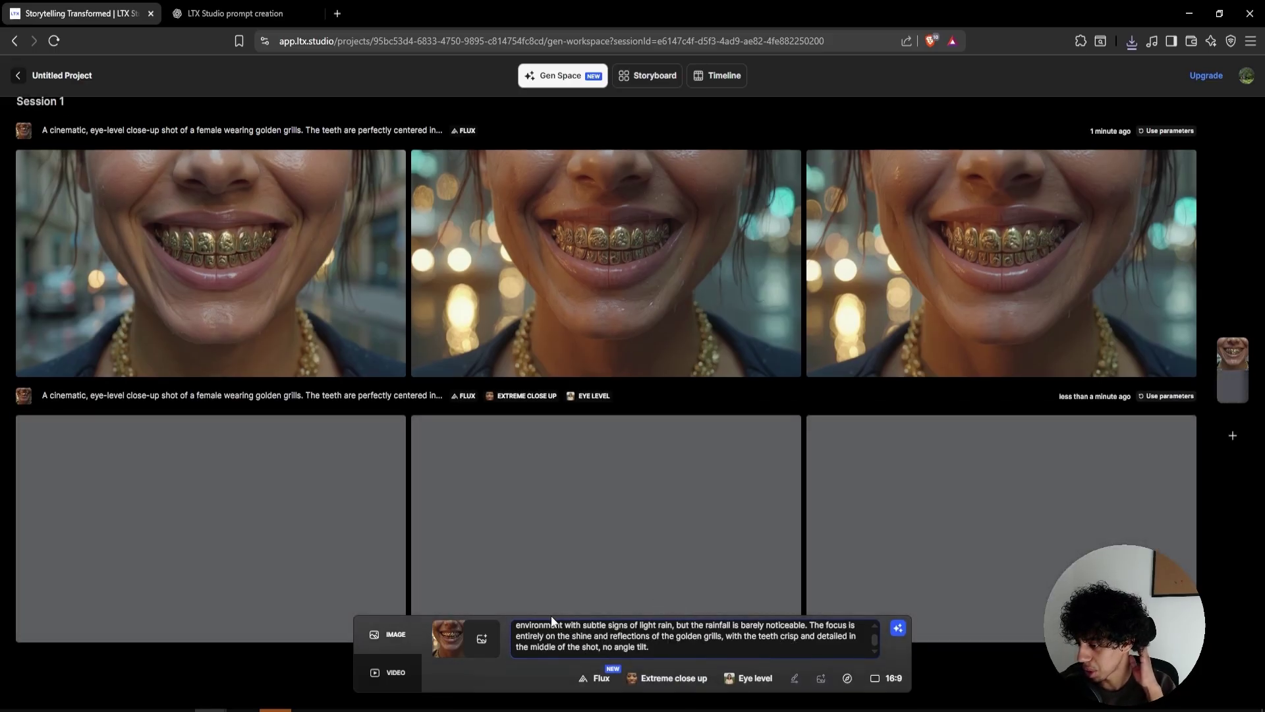
pyautogui.hotkey('ctrl', 'a')
pyautogui.press('BackSpace')
pyautogui.scroll(1, 639, 362)
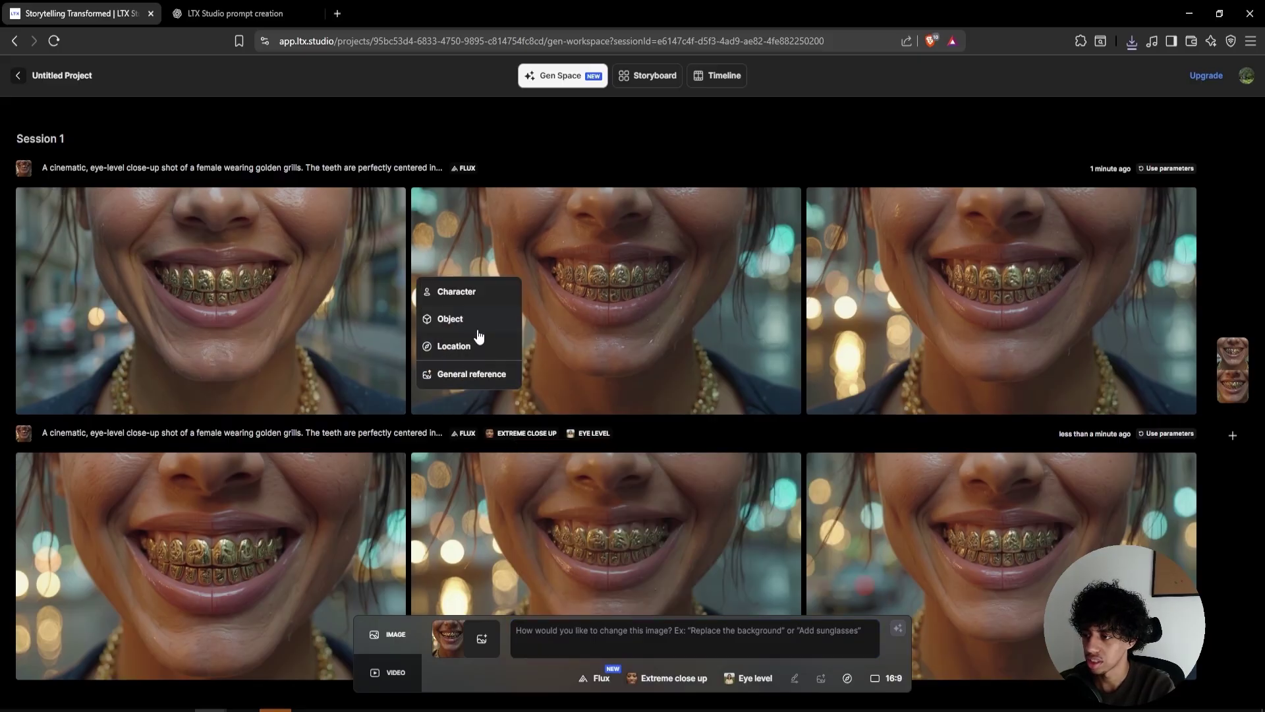
# Generate 'Change location to a car meet in south dakota rainy night' variations and download one.
pyautogui.click(570, 630)
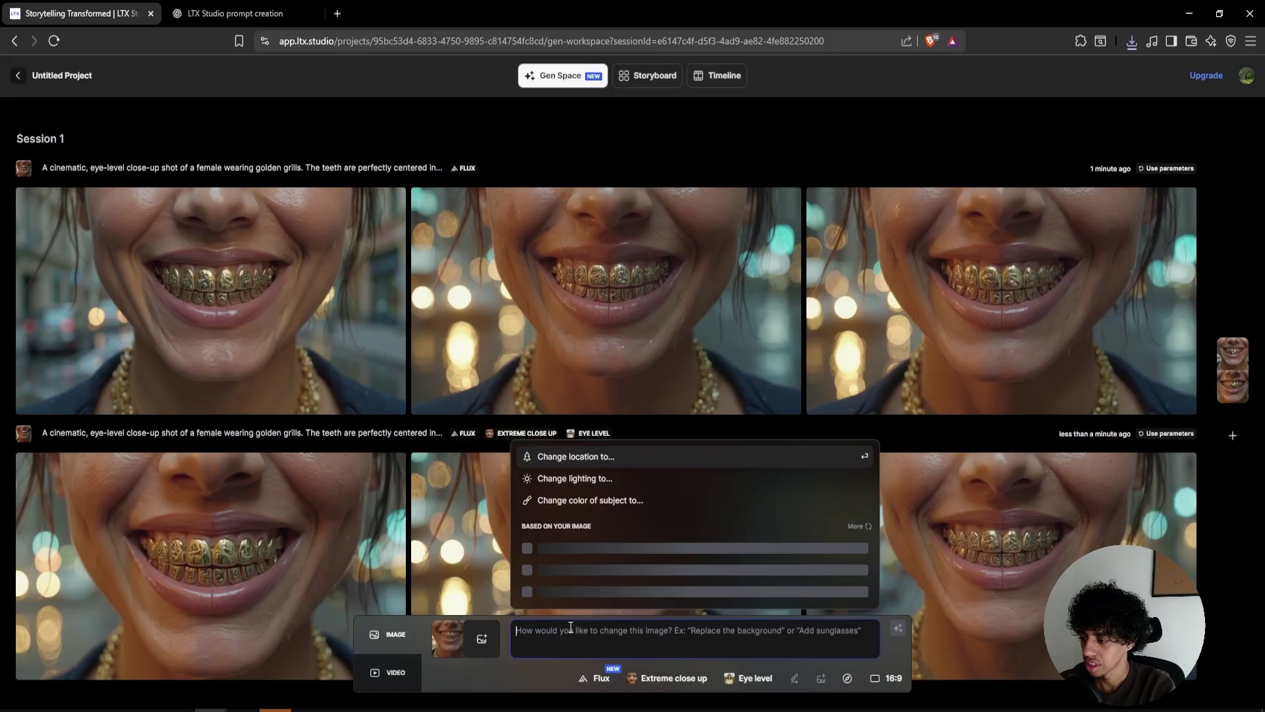
pyautogui.click(627, 461)
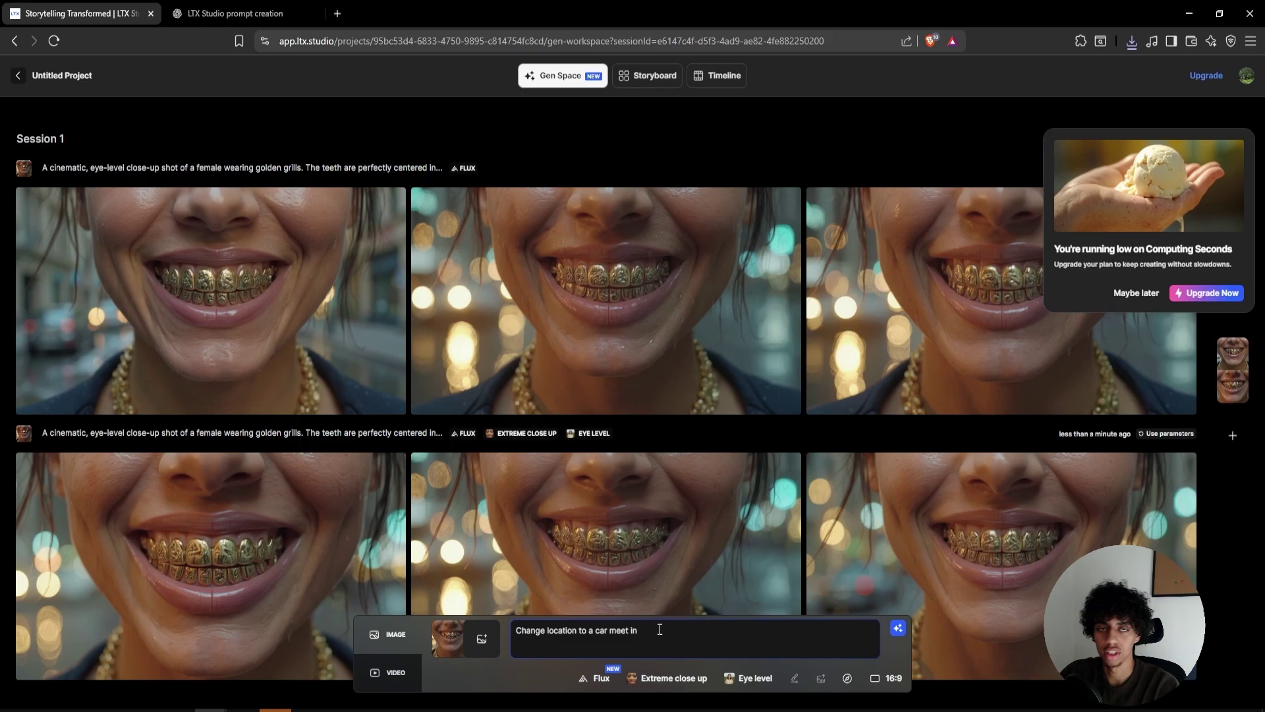
pyautogui.write('sout')
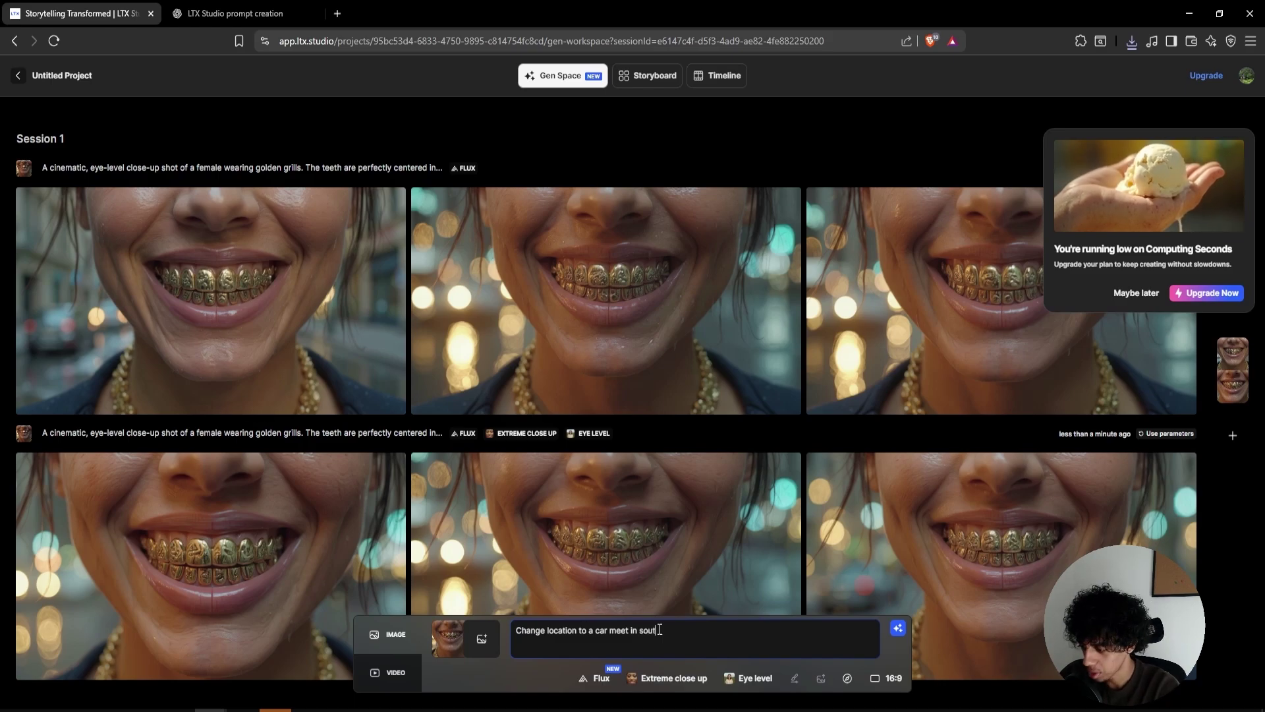
pyautogui.write('h dakota rainy night')
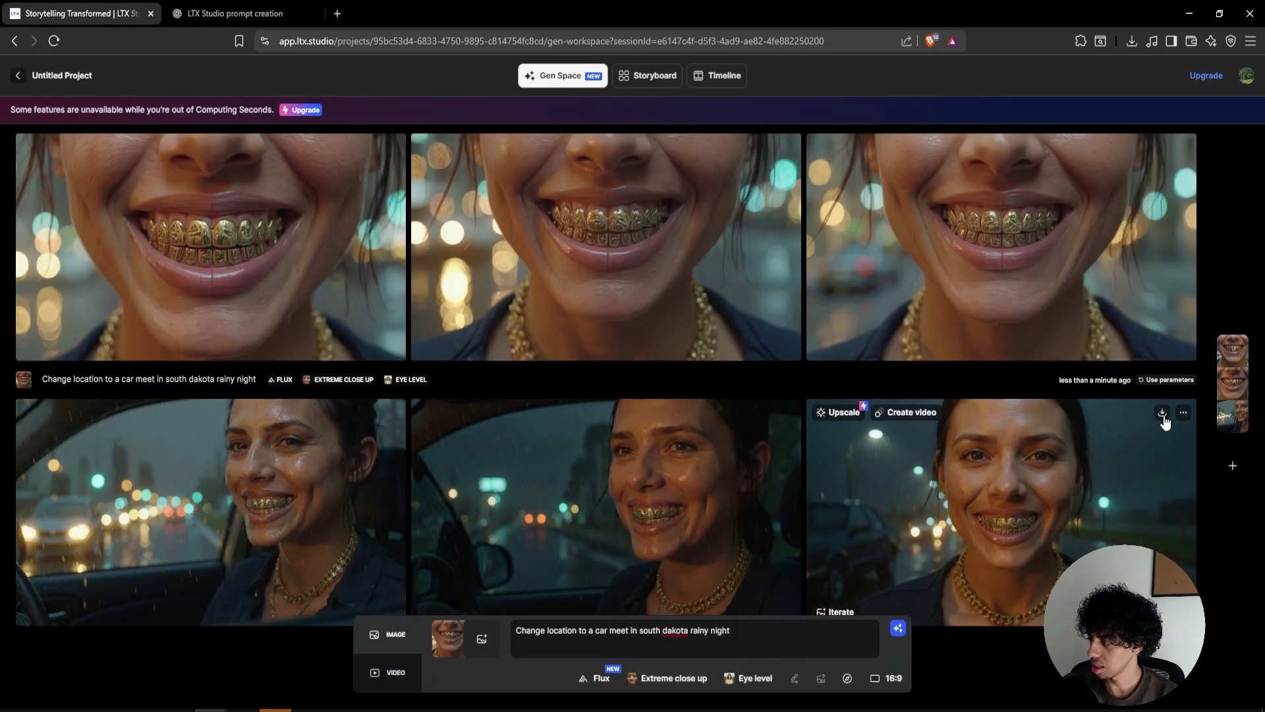
pyautogui.click(1163, 413)
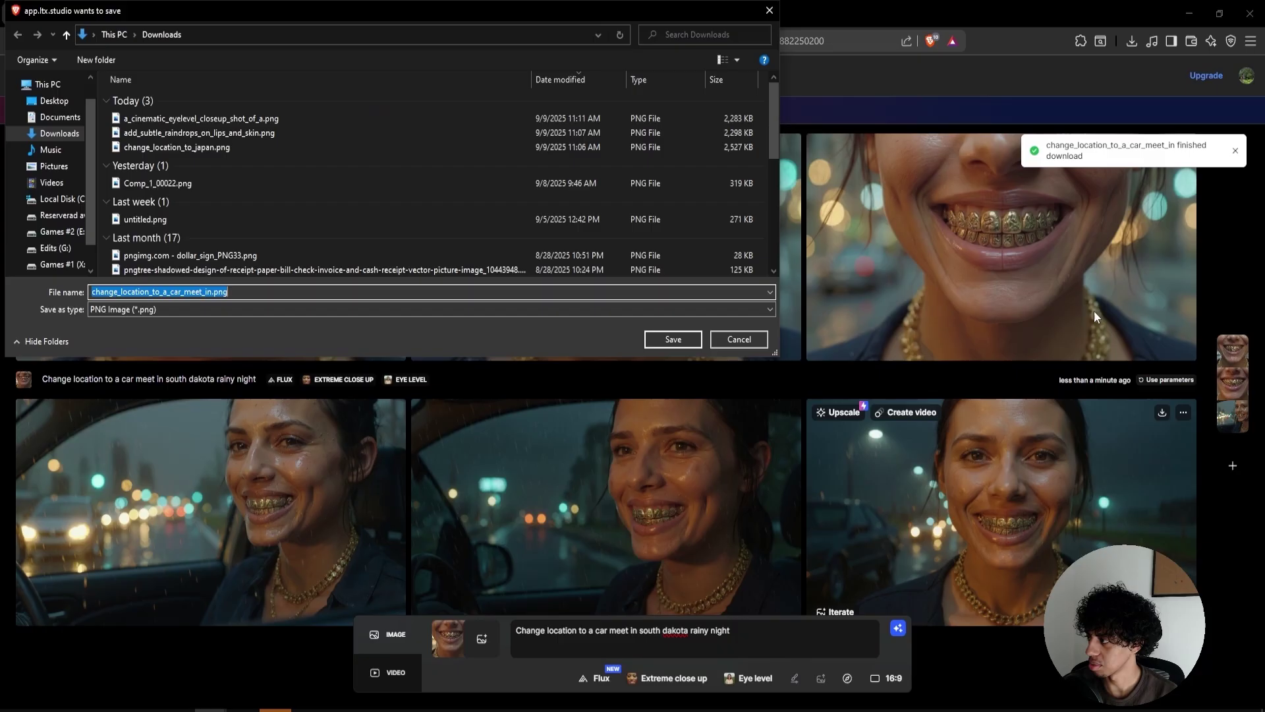
# Start a new project, import the five downloaded grill images and build one 2-second composition from them.
pyautogui.click(671, 340)
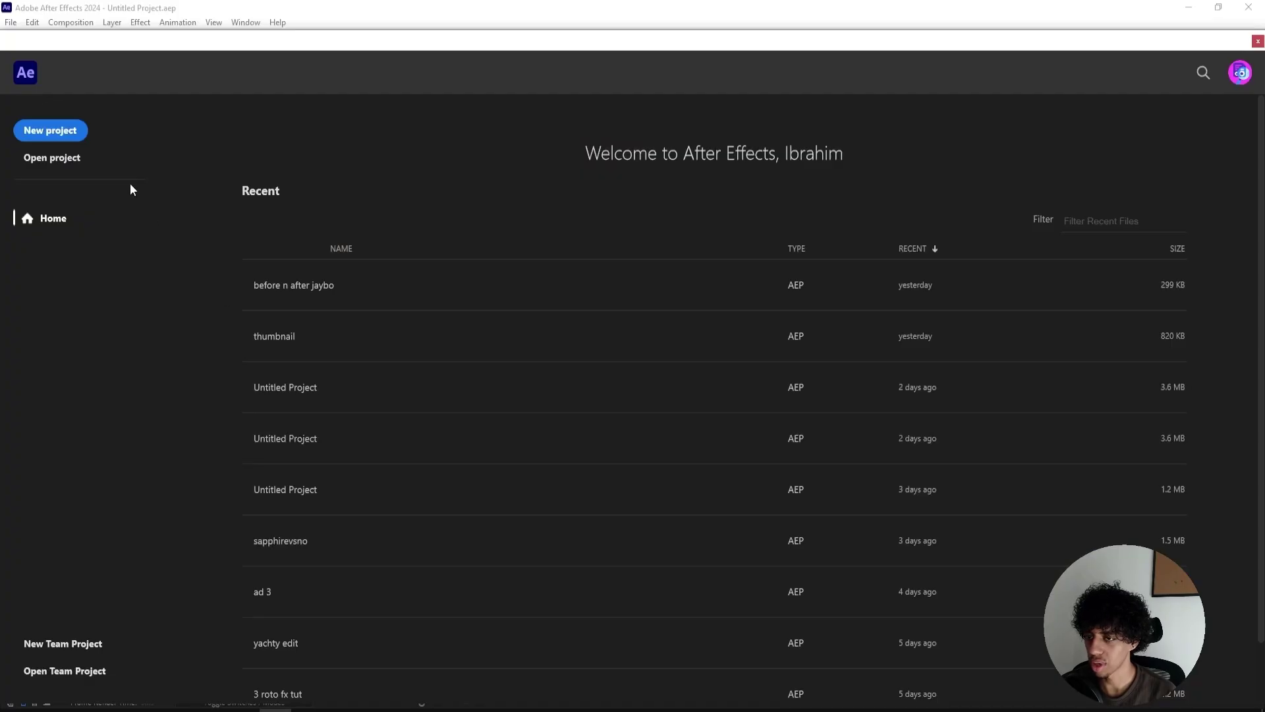
pyautogui.click(57, 132)
pyautogui.click(175, 698)
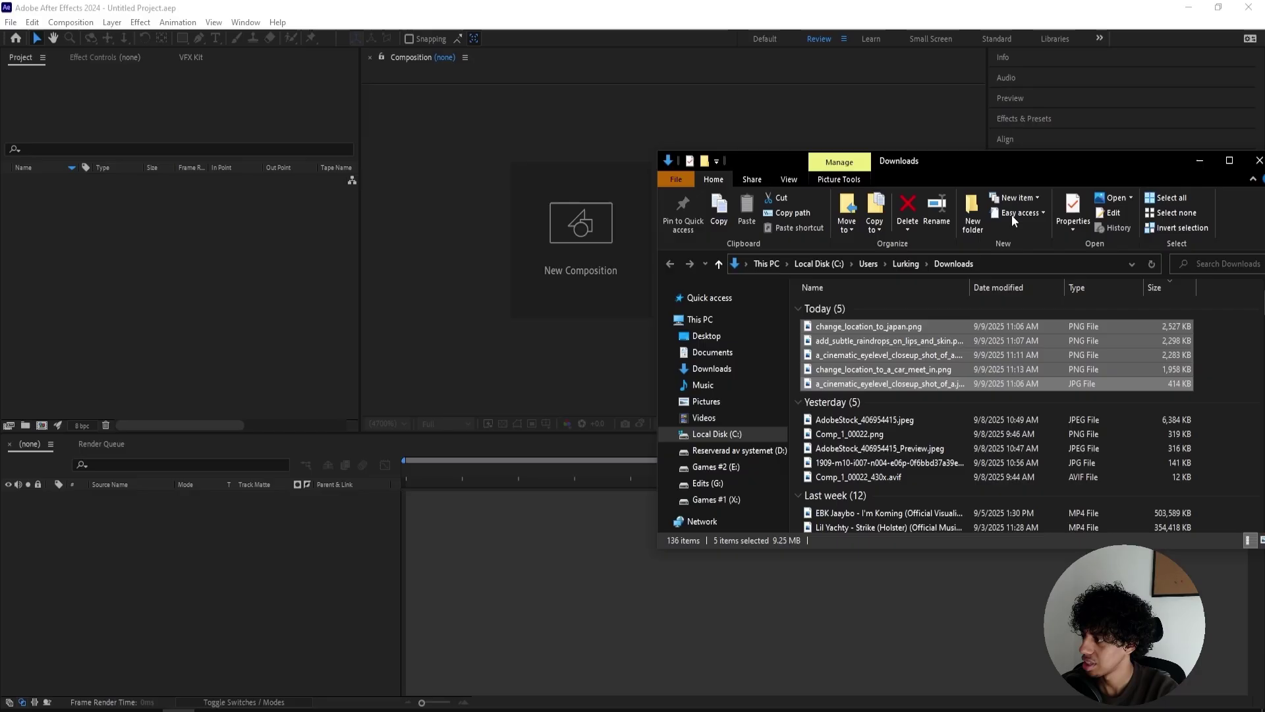
pyautogui.moveTo(920, 358); pyautogui.dragTo(164, 247)
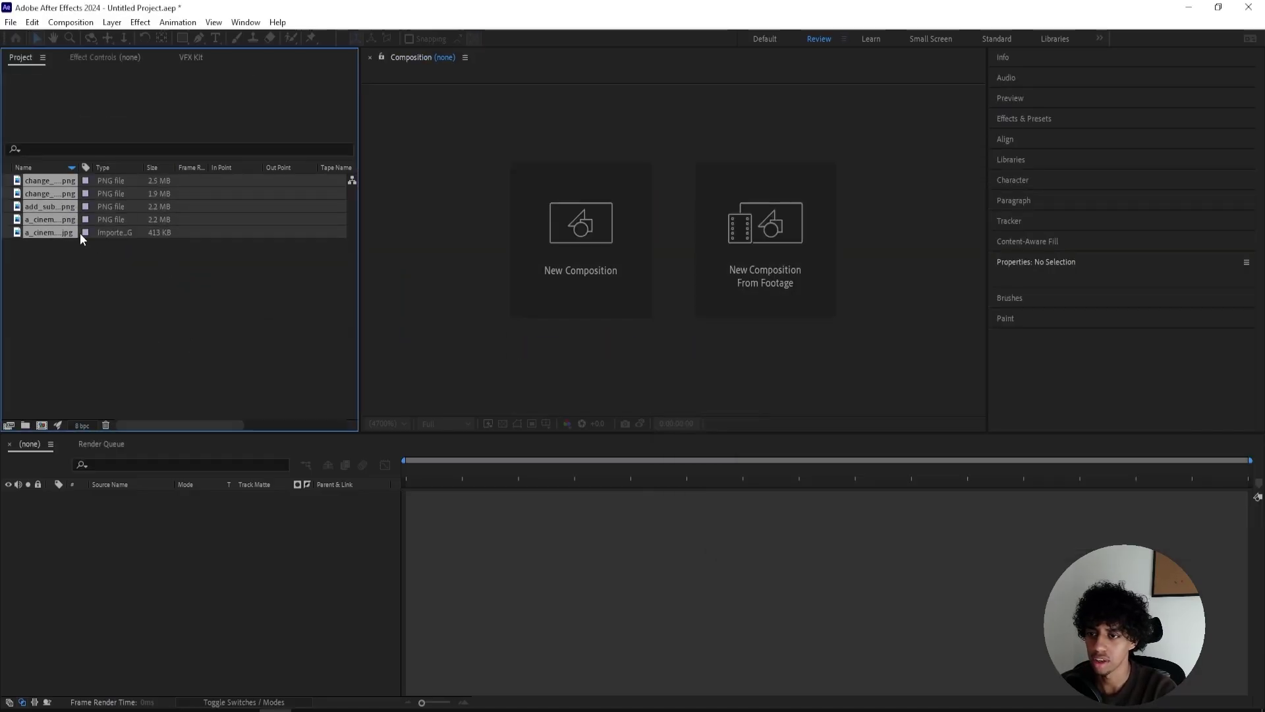
pyautogui.moveTo(44, 179); pyautogui.dragTo(425, 521)
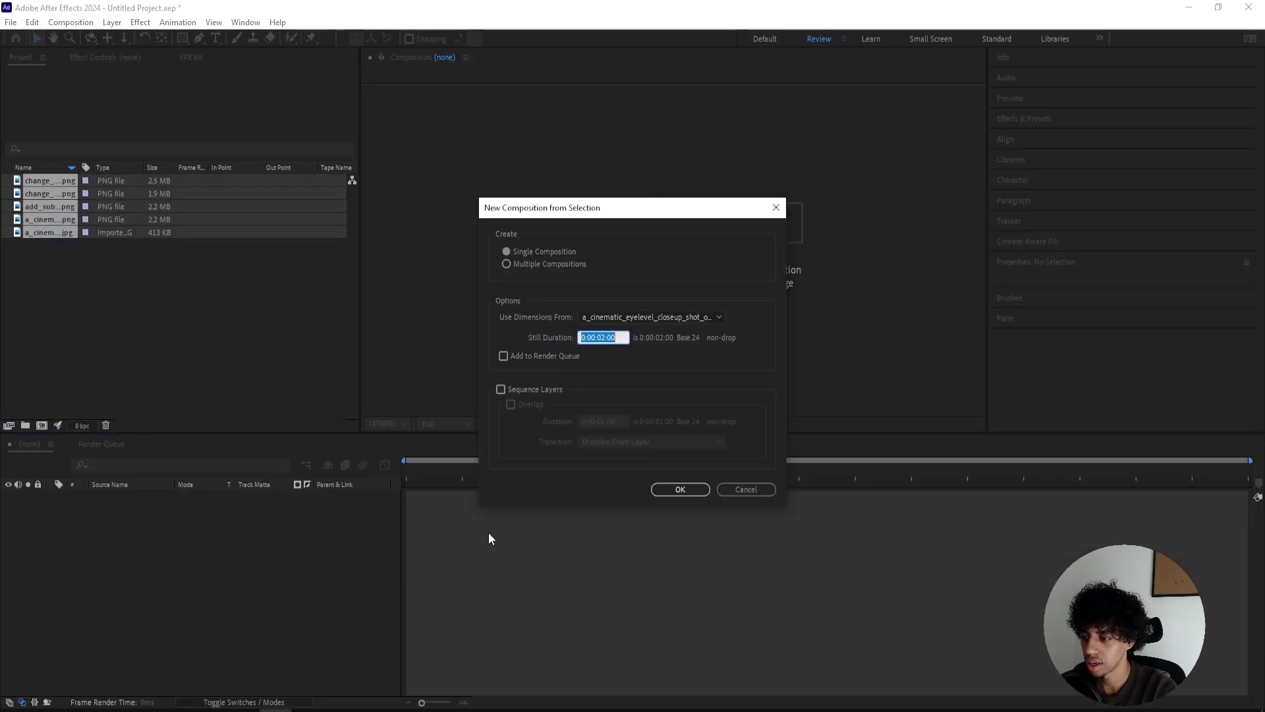
pyautogui.click(675, 488)
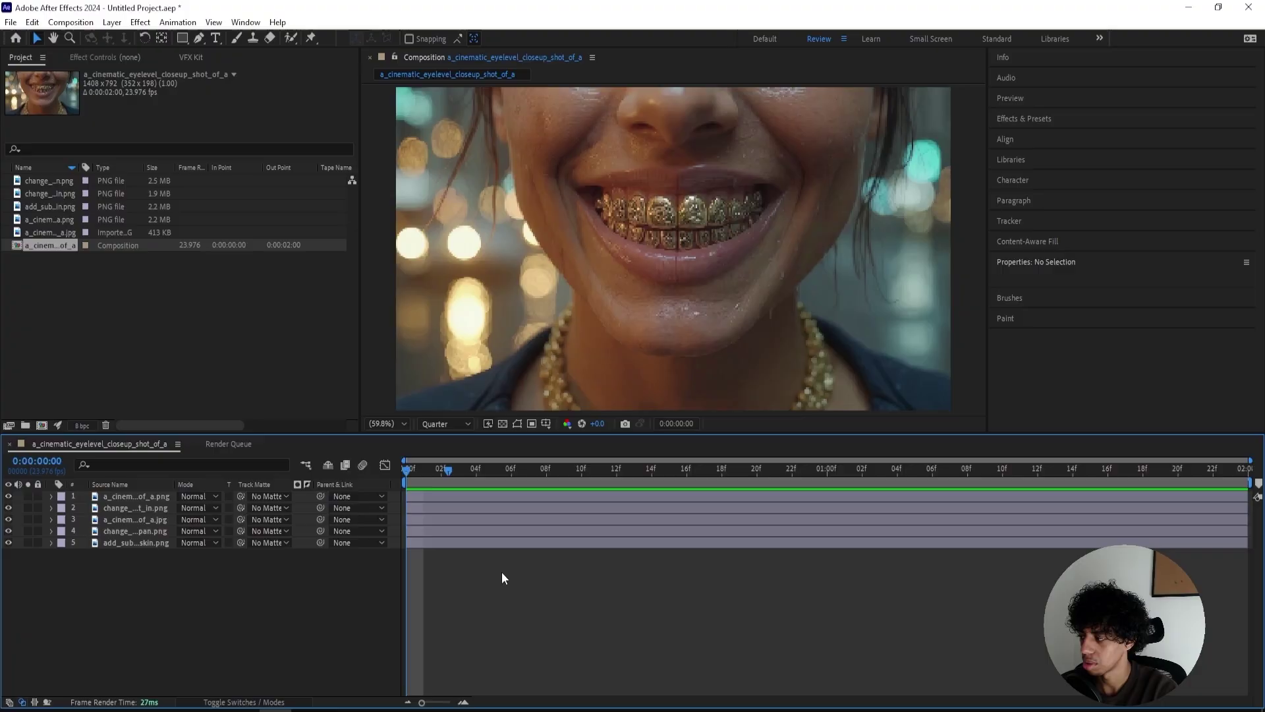
# Cut every layer to a two-frame shot and stagger them in sequence, with the raindrops shot last.
pyautogui.hotkey('ctrl', 'a')
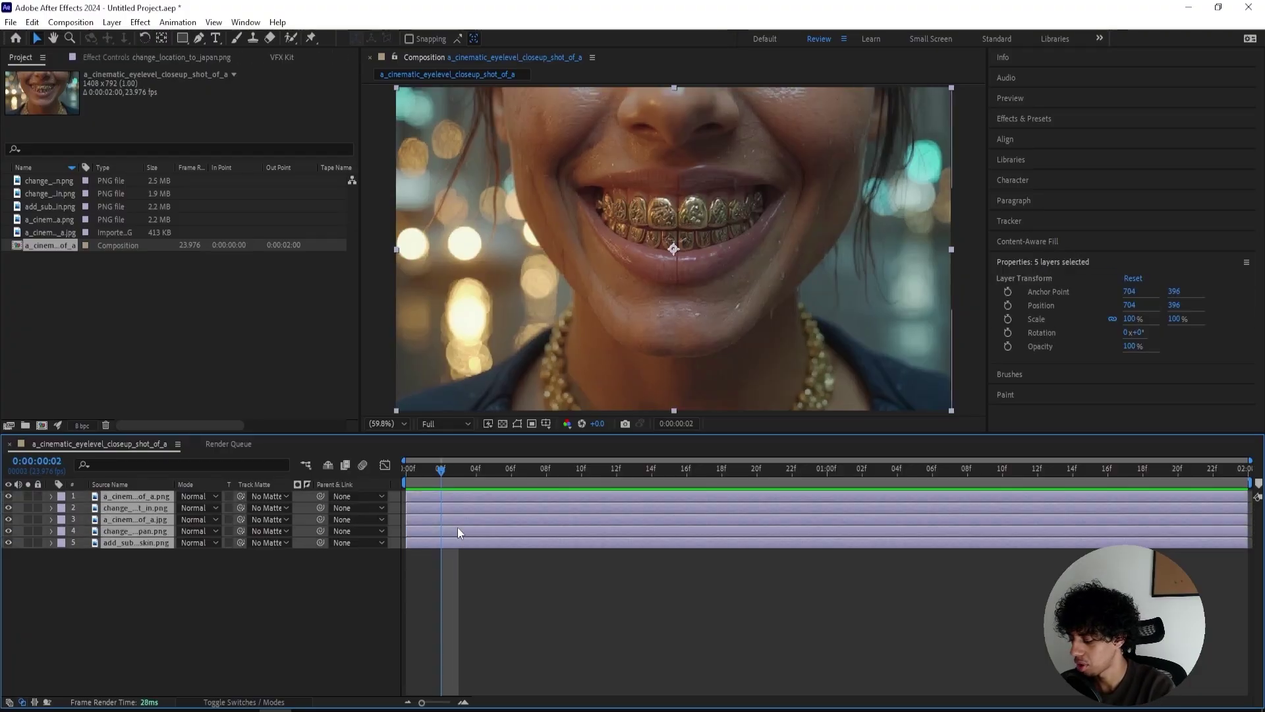
pyautogui.hotkey('ctrl', 'shift', 'd')
pyautogui.press('Delete')
pyautogui.moveTo(424, 509); pyautogui.dragTo(533, 531)
pyautogui.moveTo(441, 543); pyautogui.dragTo(562, 541)
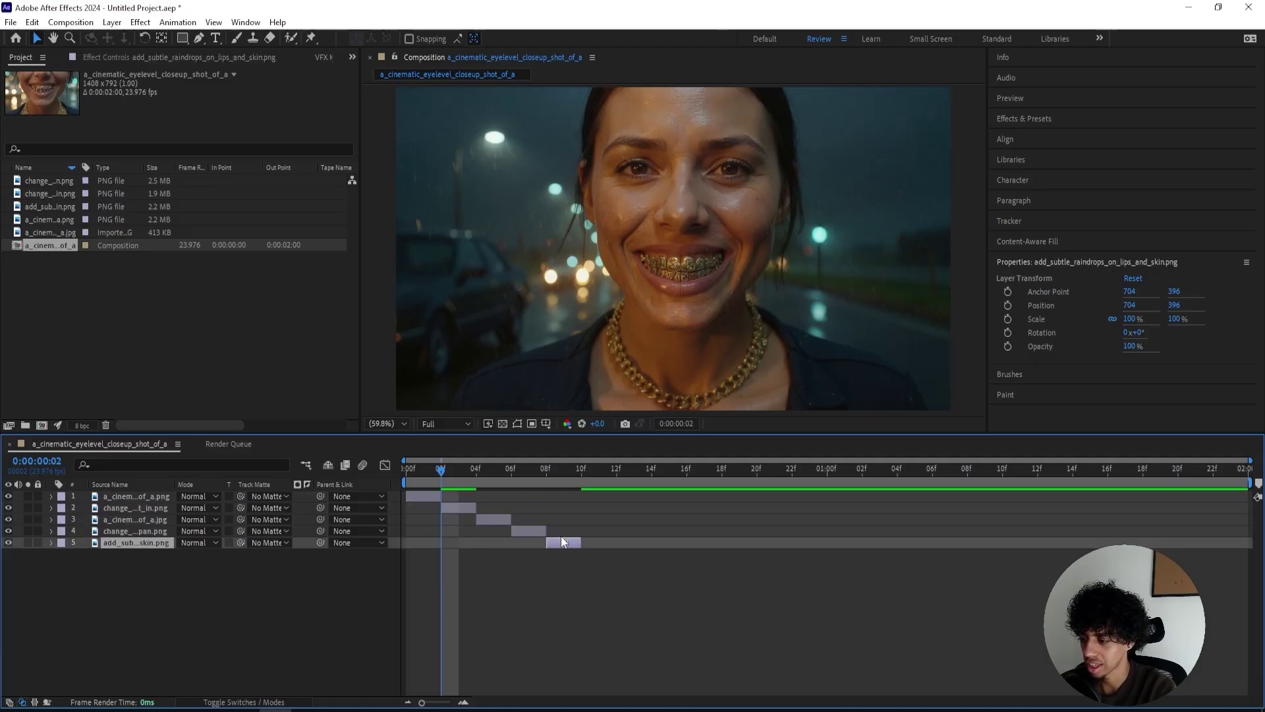
pyautogui.moveTo(442, 472); pyautogui.dragTo(459, 494)
# Scale the car-meet image to 223% and reposition it so its grill matches the first shot.
pyautogui.press('t')
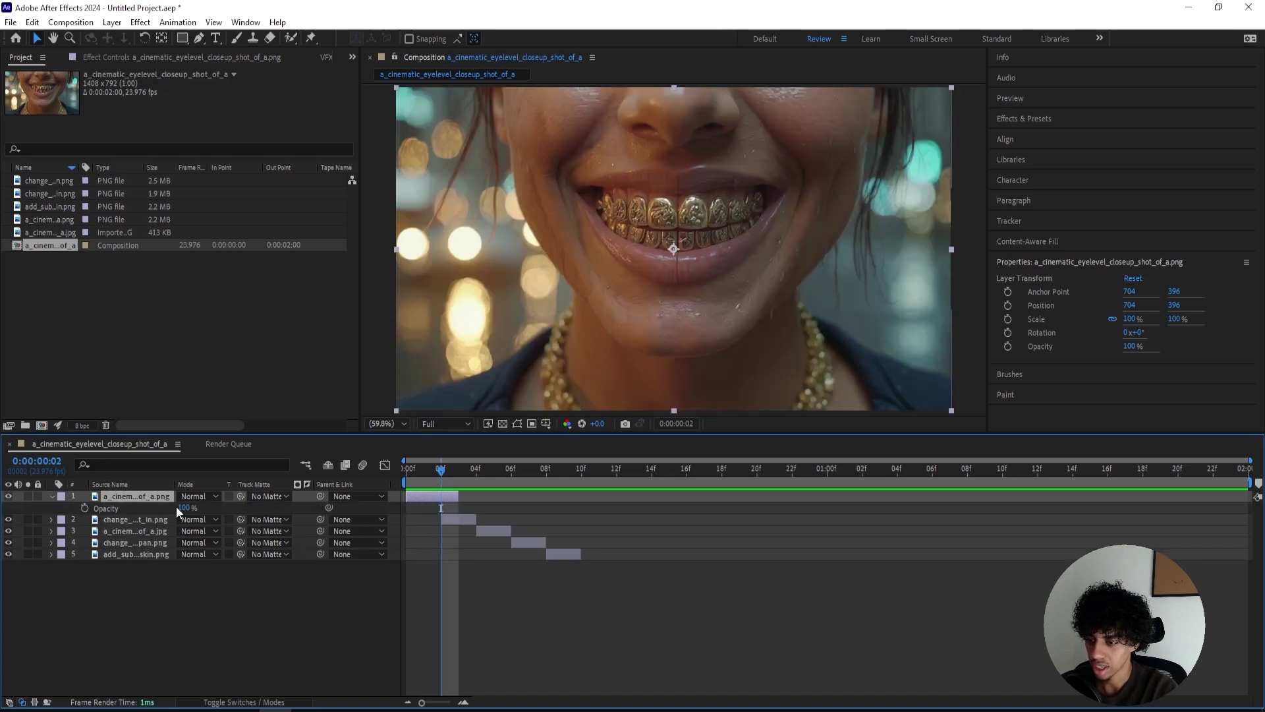
pyautogui.moveTo(182, 508); pyautogui.dragTo(150, 498)
pyautogui.click(463, 518)
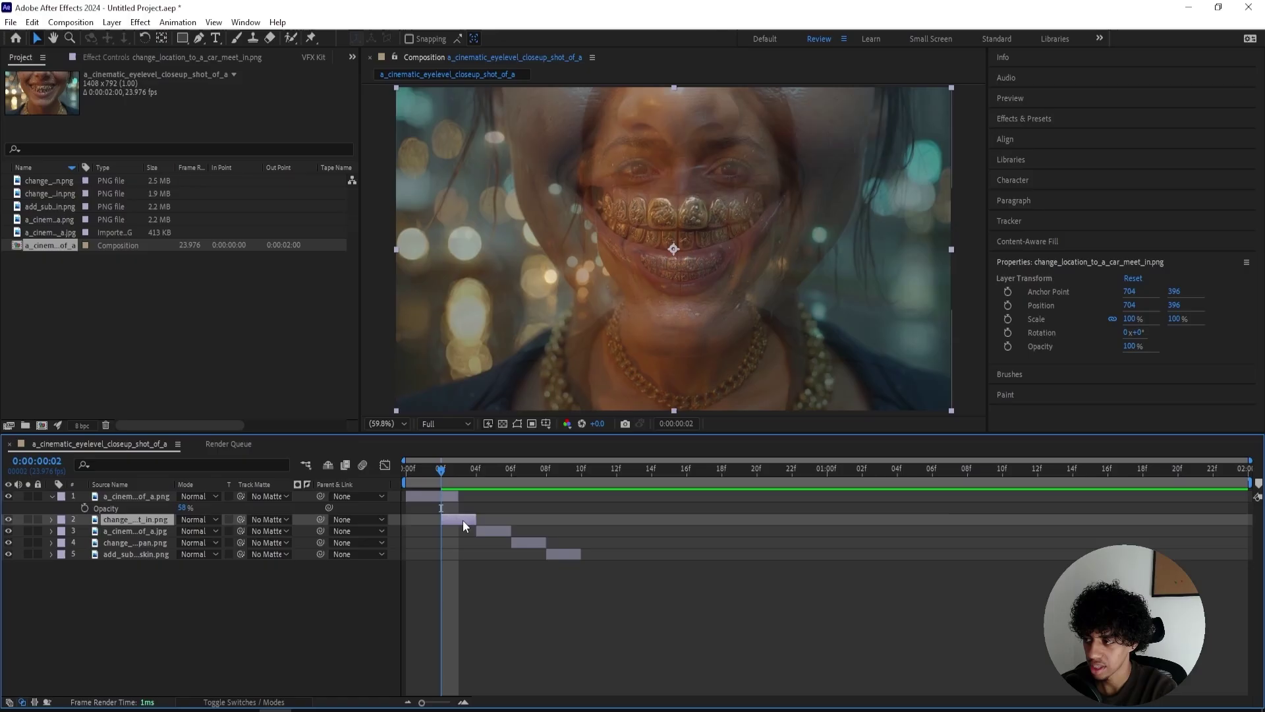
pyautogui.press('s')
pyautogui.moveTo(223, 530); pyautogui.dragTo(303, 531)
pyautogui.moveTo(769, 357)
pyautogui.mouseDown()
pyautogui.moveTo(788, 278)
pyautogui.moveTo(779, 257)
pyautogui.mouseUp()
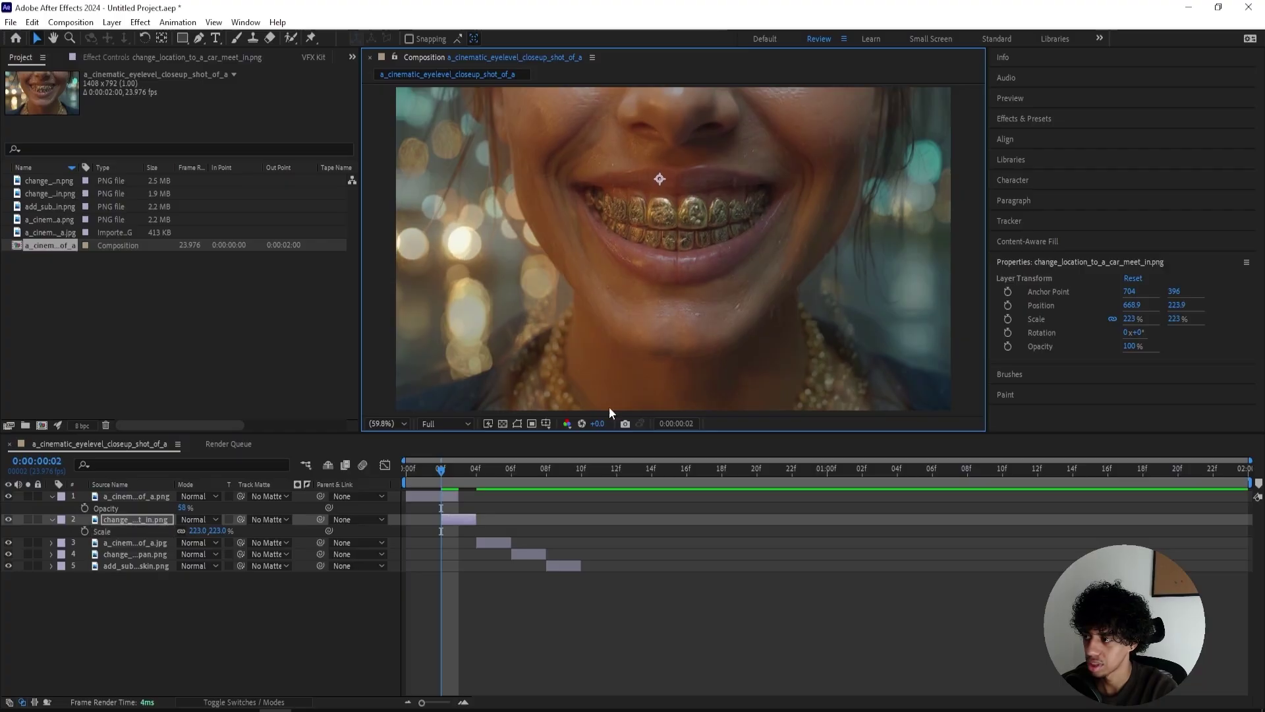
pyautogui.click(9, 497)
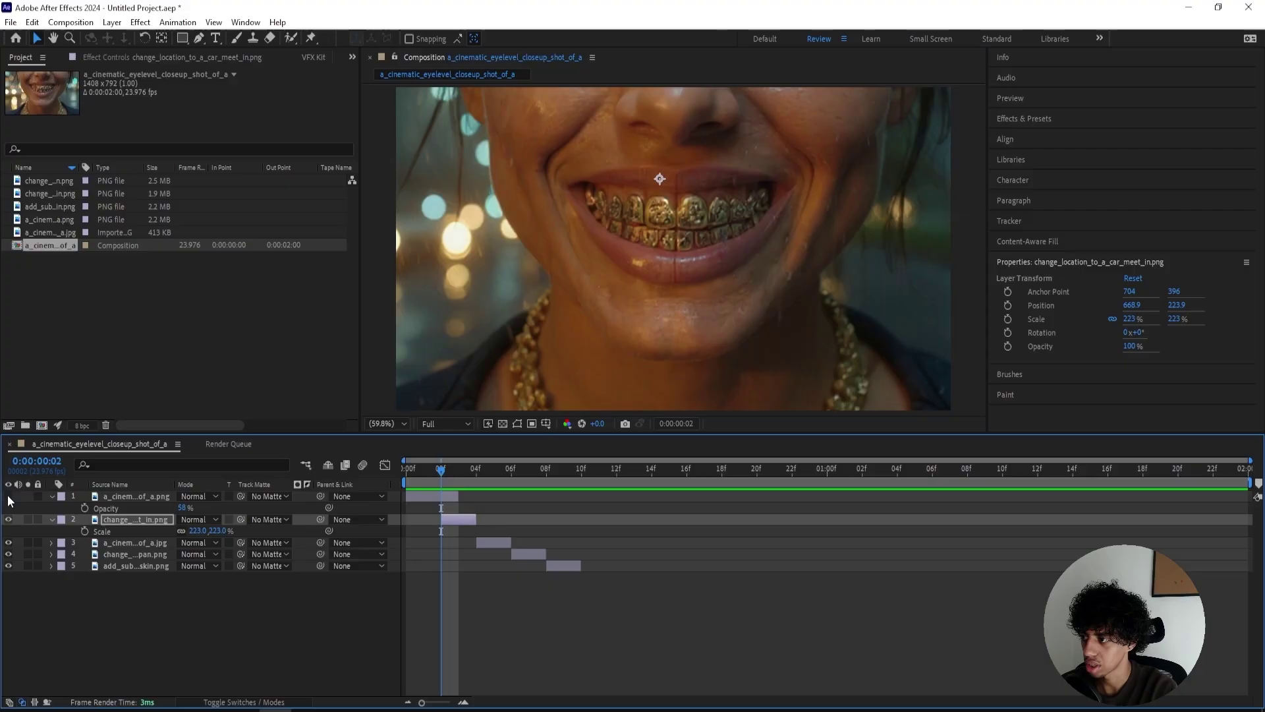
pyautogui.click(8, 497)
pyautogui.moveTo(644, 337); pyautogui.dragTo(642, 337)
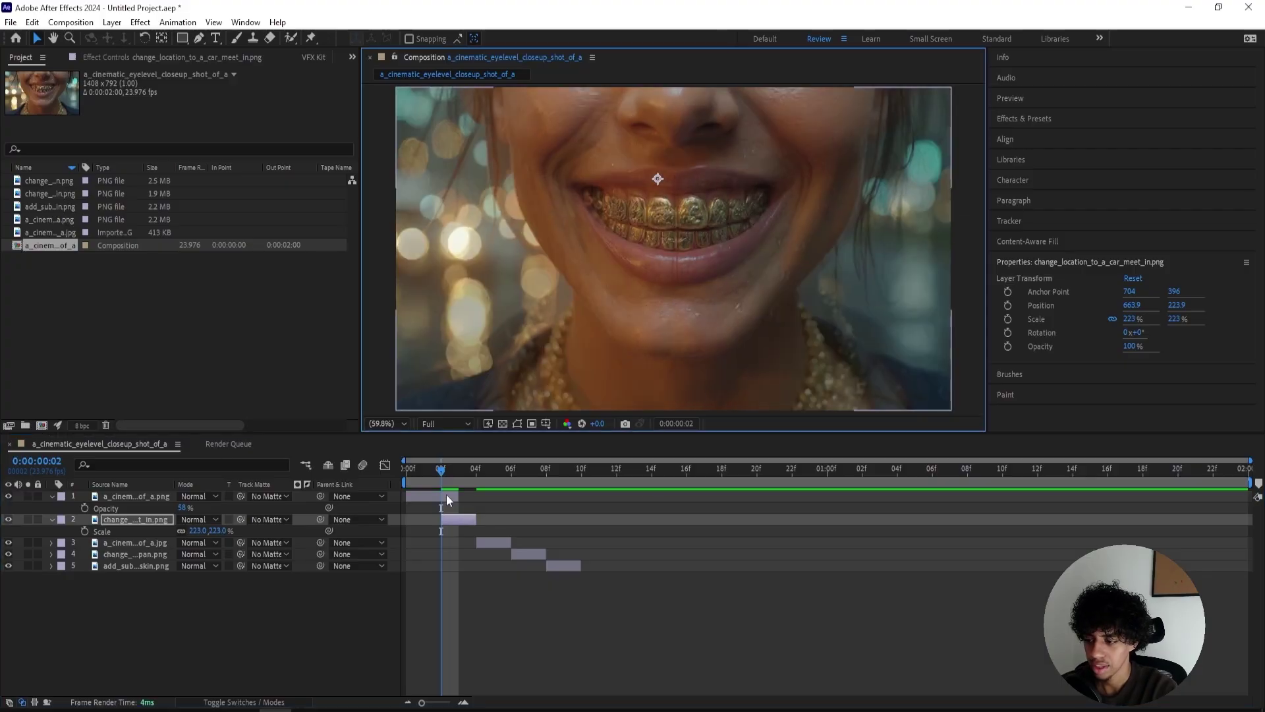
pyautogui.moveTo(458, 496); pyautogui.dragTo(505, 519)
# At frame 4, scale the third image to 113% and shift it to line up its grill.
pyautogui.click(475, 469)
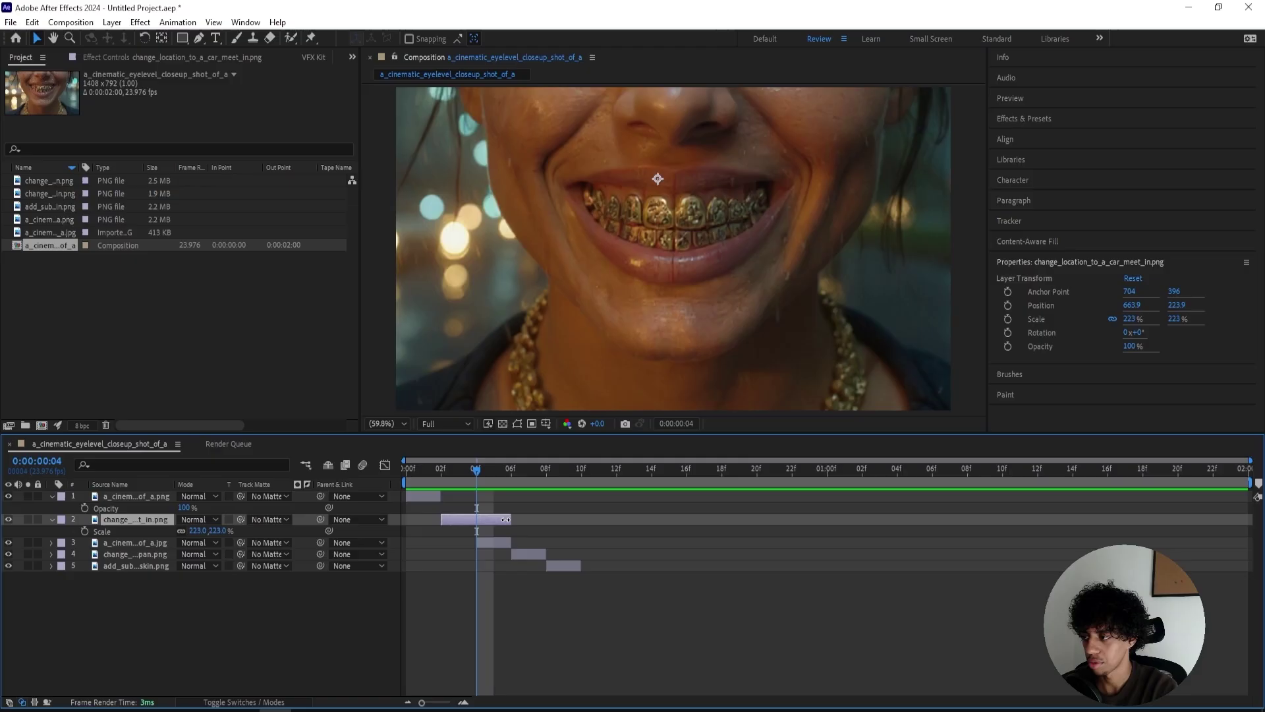
pyautogui.press('t')
pyautogui.moveTo(184, 531); pyautogui.dragTo(157, 531)
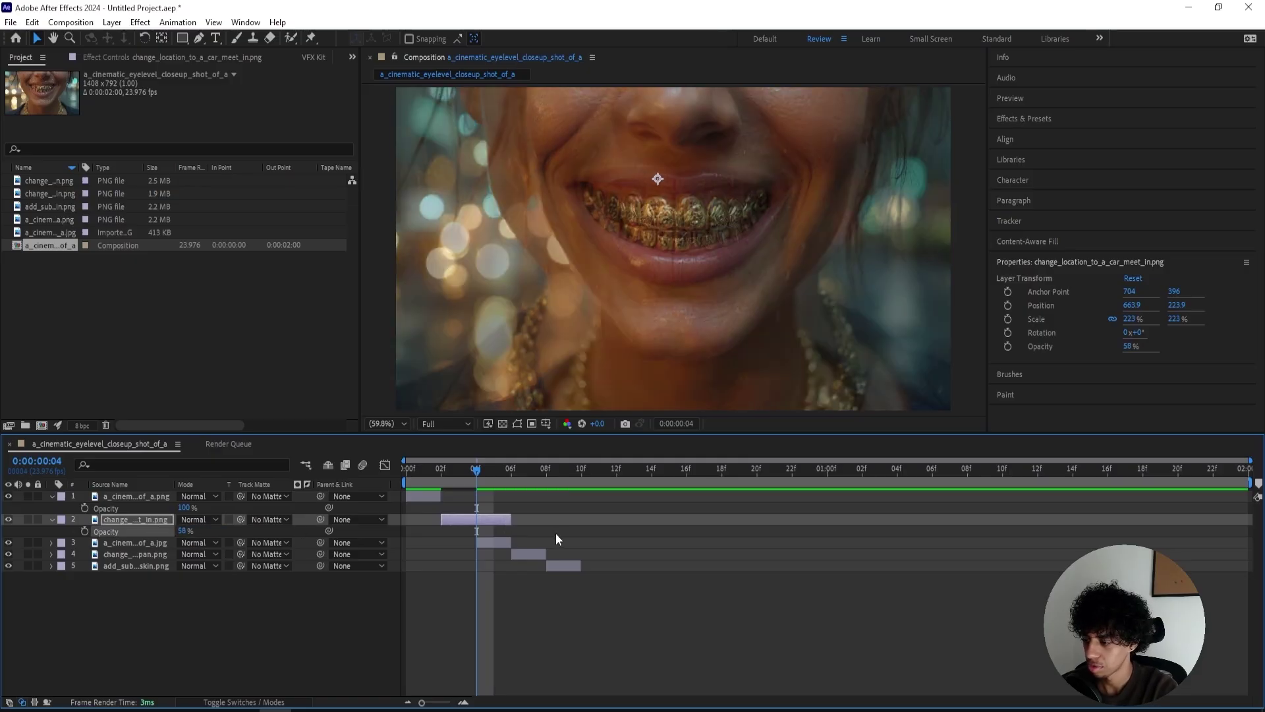
pyautogui.click(485, 543)
pyautogui.moveTo(770, 308)
pyautogui.mouseDown()
pyautogui.moveTo(752, 303)
pyautogui.moveTo(774, 311)
pyautogui.mouseUp()
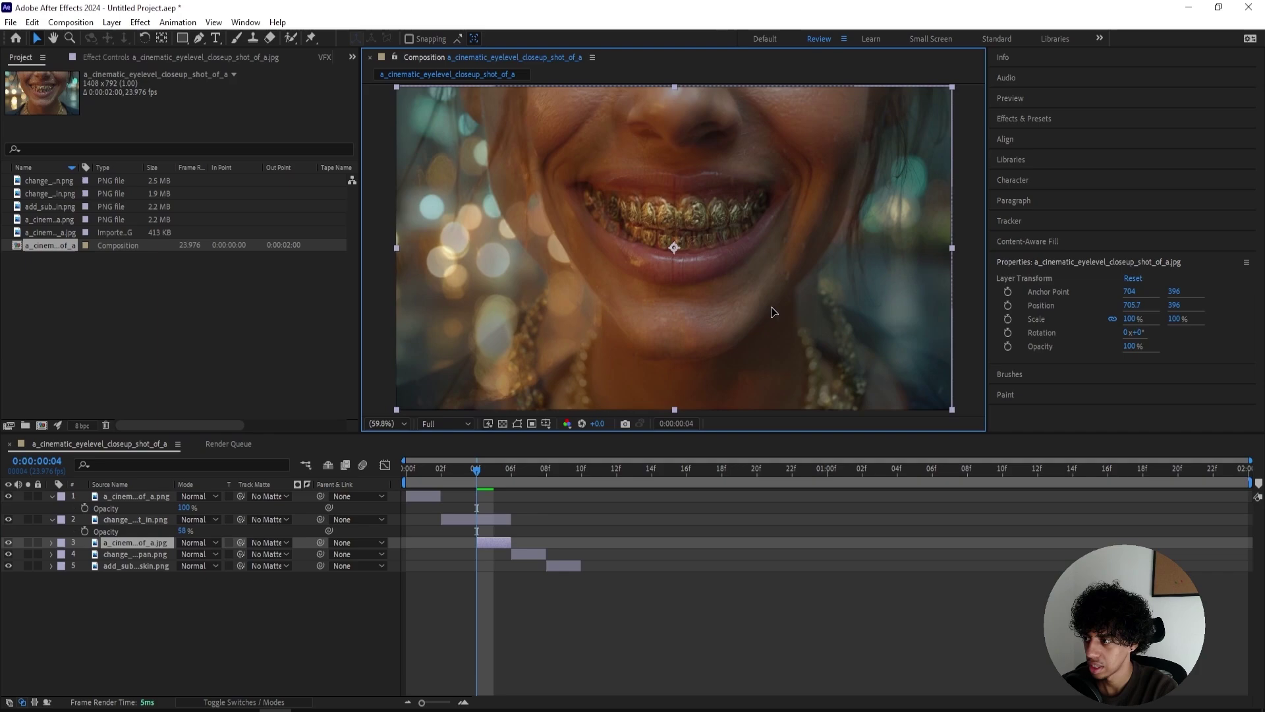
pyautogui.press('s')
pyautogui.moveTo(218, 556); pyautogui.dragTo(227, 556)
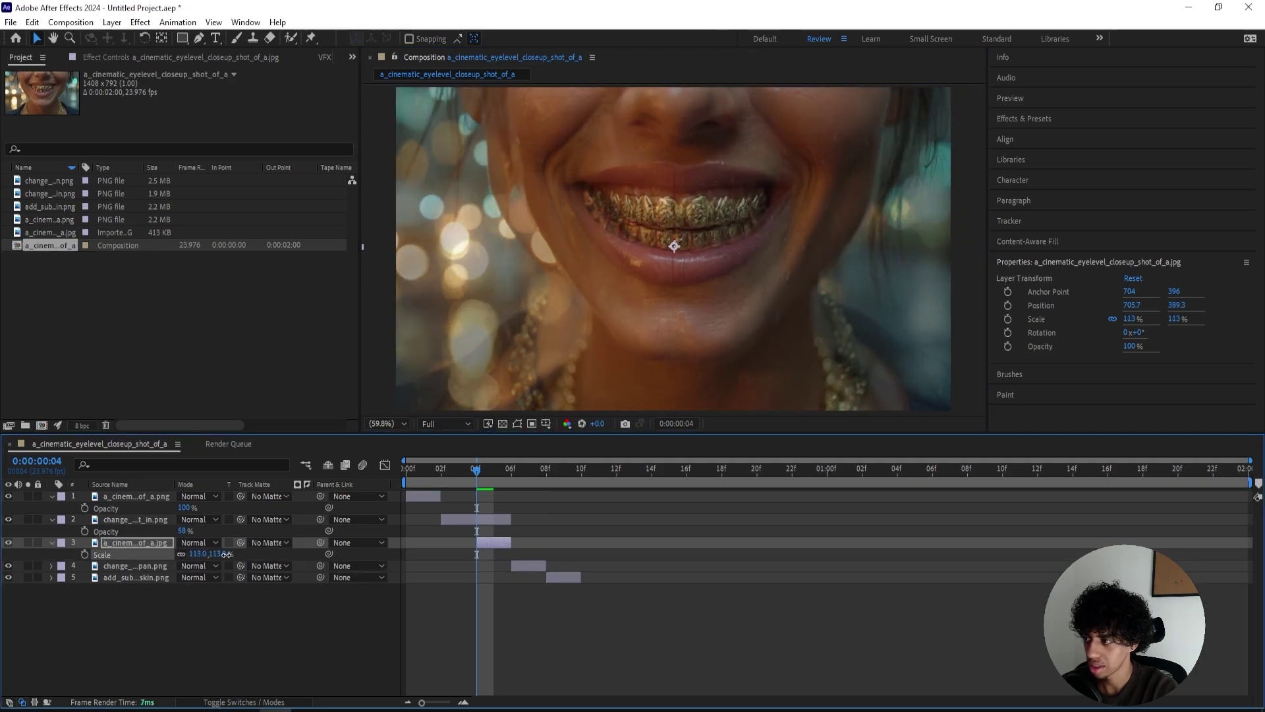
pyautogui.moveTo(802, 398); pyautogui.dragTo(791, 400)
pyautogui.moveTo(510, 520); pyautogui.dragTo(476, 521)
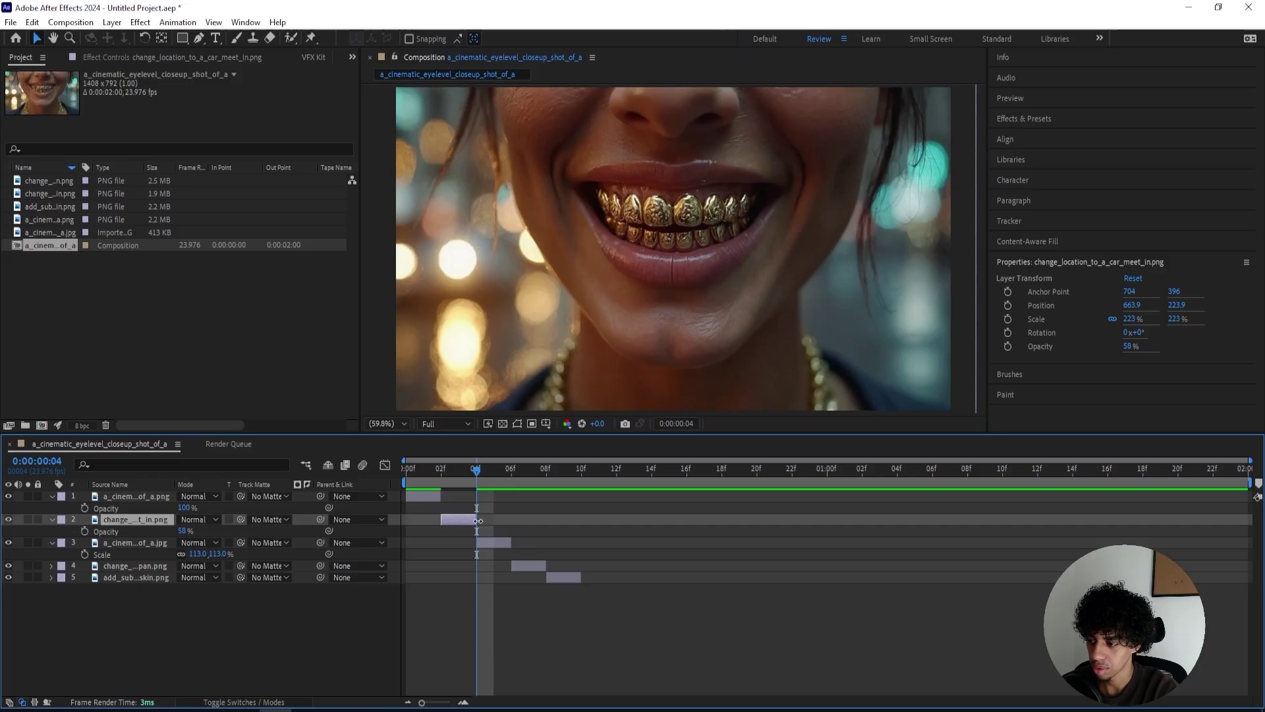
pyautogui.moveTo(186, 529); pyautogui.dragTo(453, 499)
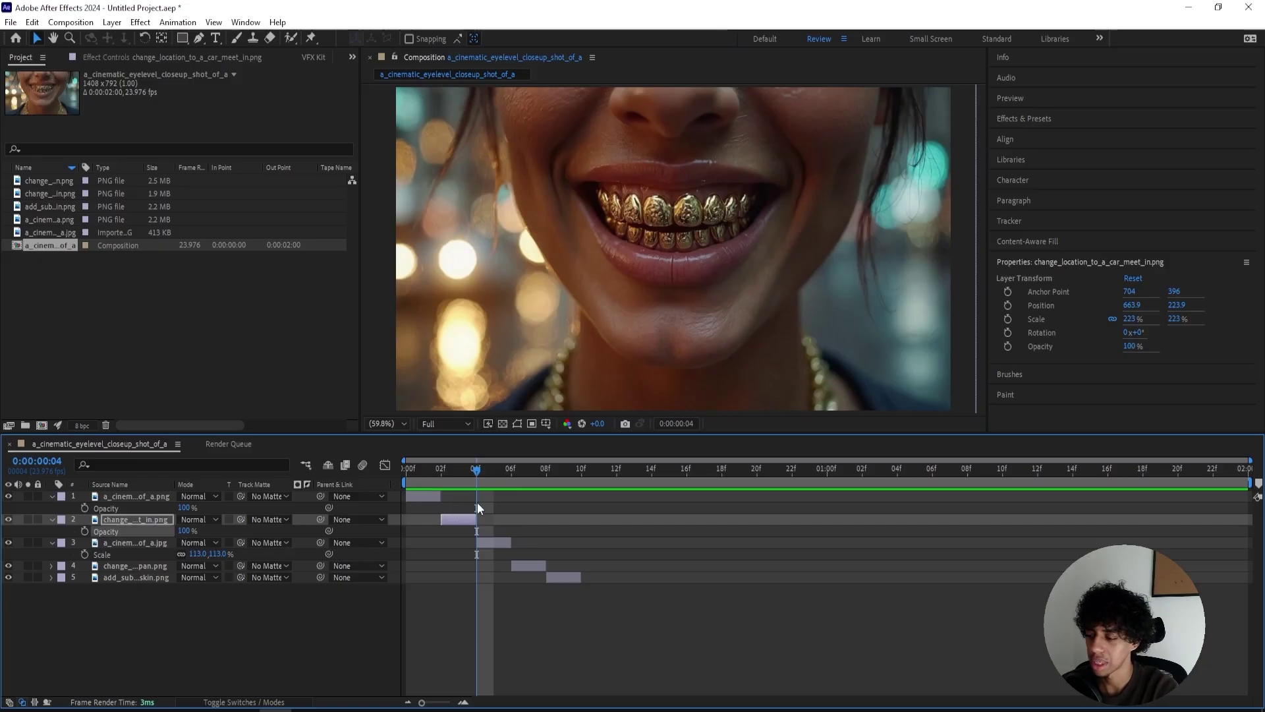
# Extend the third shot by one frame and hide the fourth layer to check the fifth.
pyautogui.click(499, 470)
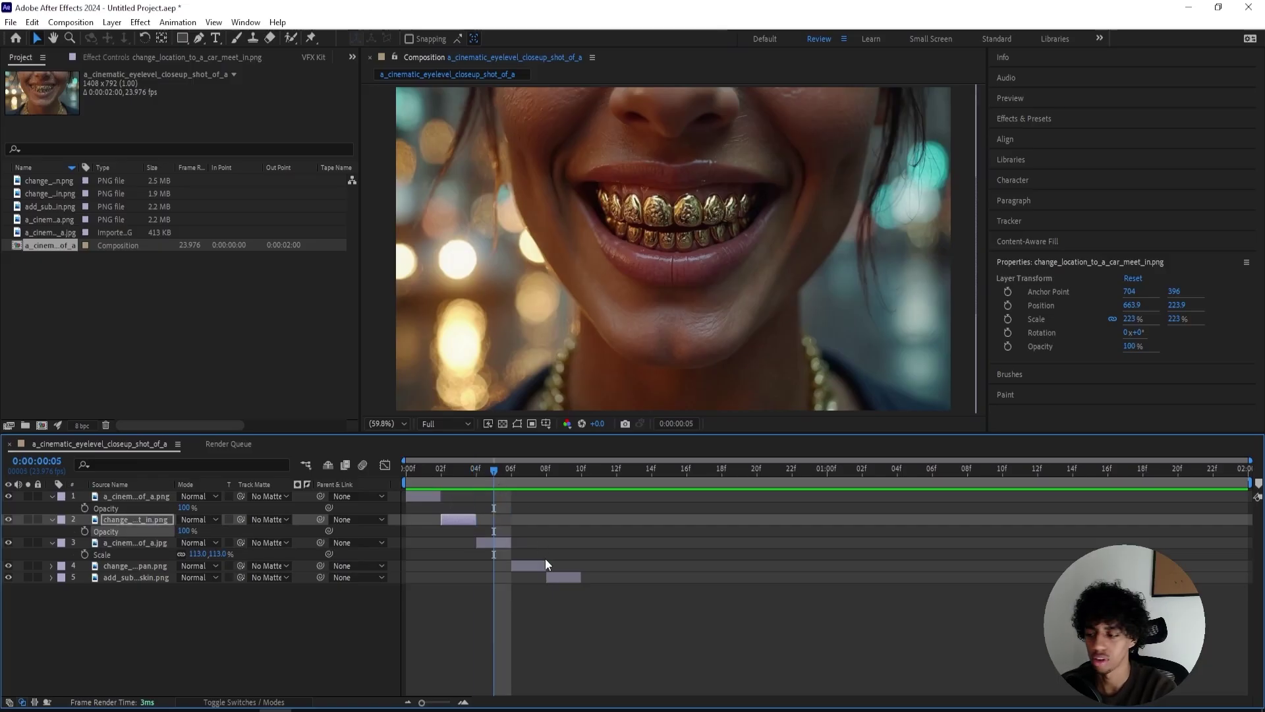
pyautogui.click(509, 541)
pyautogui.moveTo(516, 538); pyautogui.dragTo(532, 539)
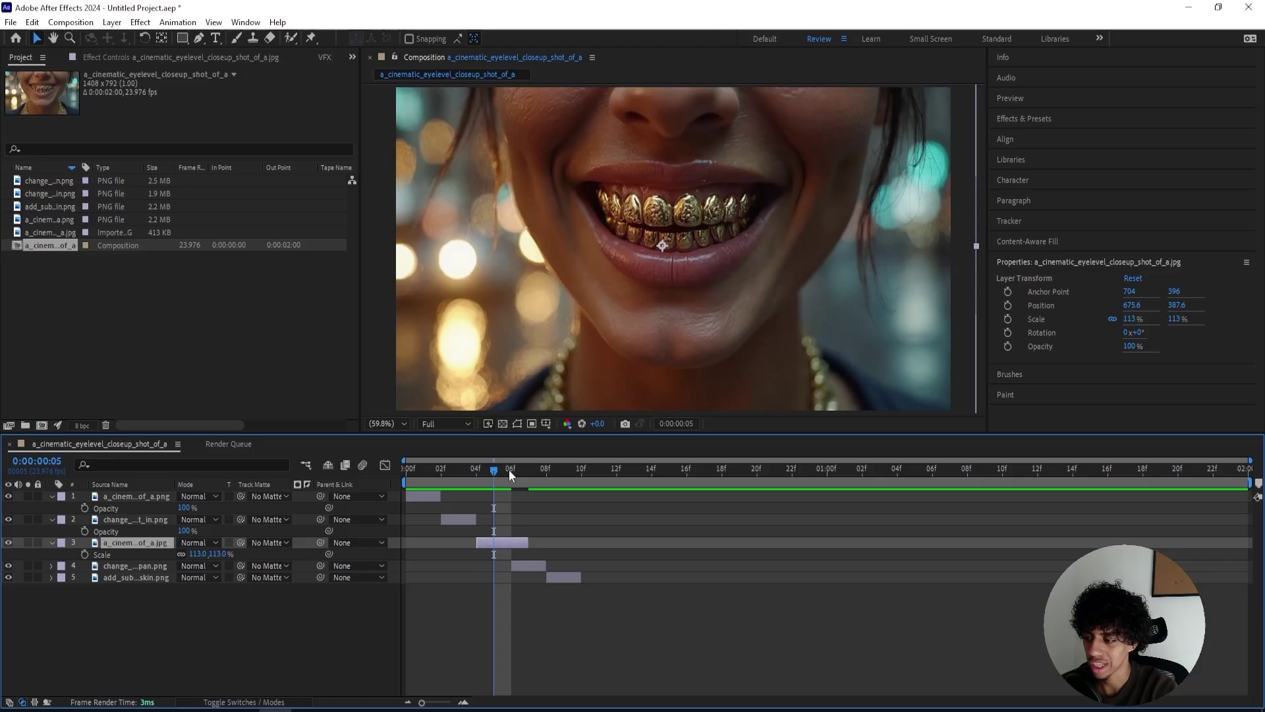
pyautogui.click(516, 476)
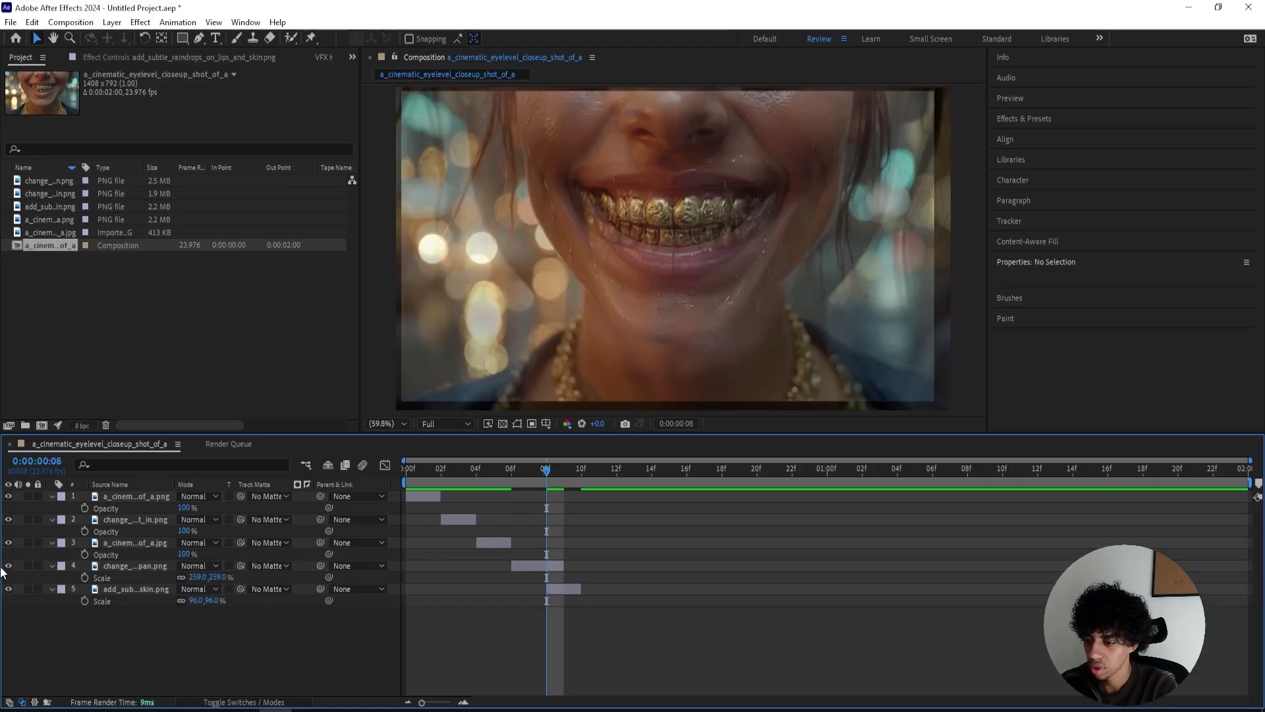
pyautogui.click(8, 568)
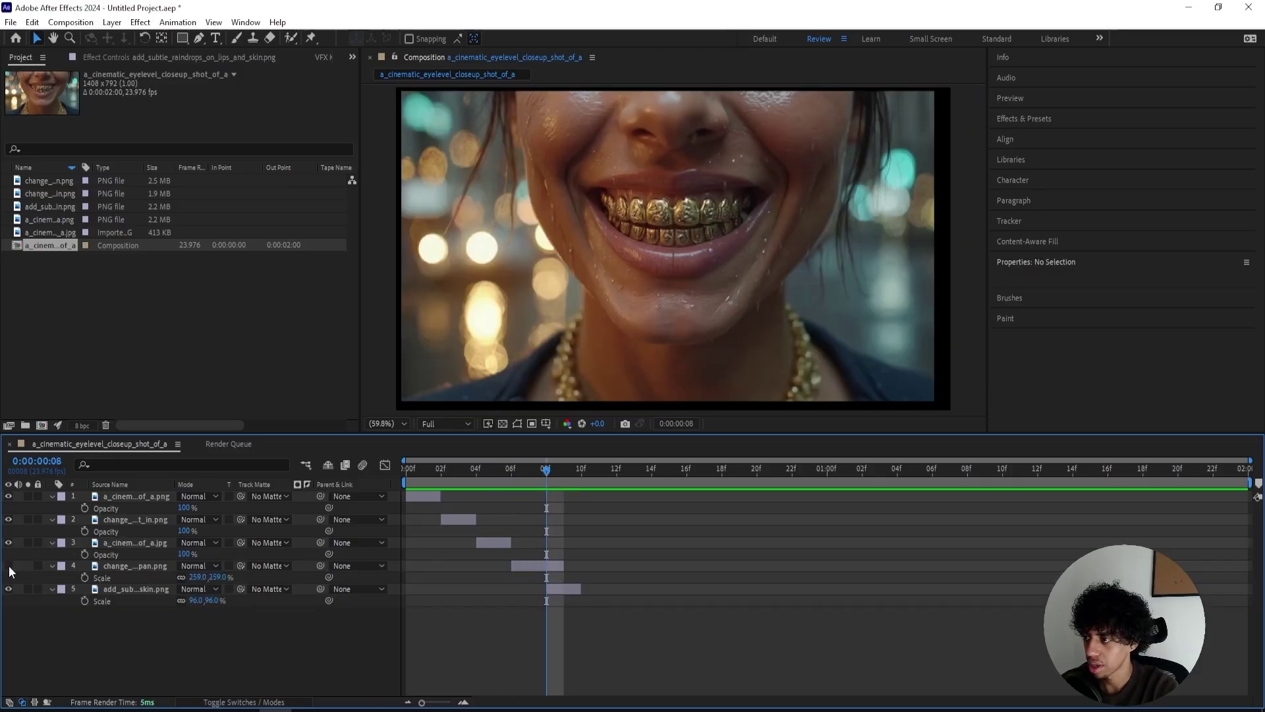
pyautogui.click(953, 246)
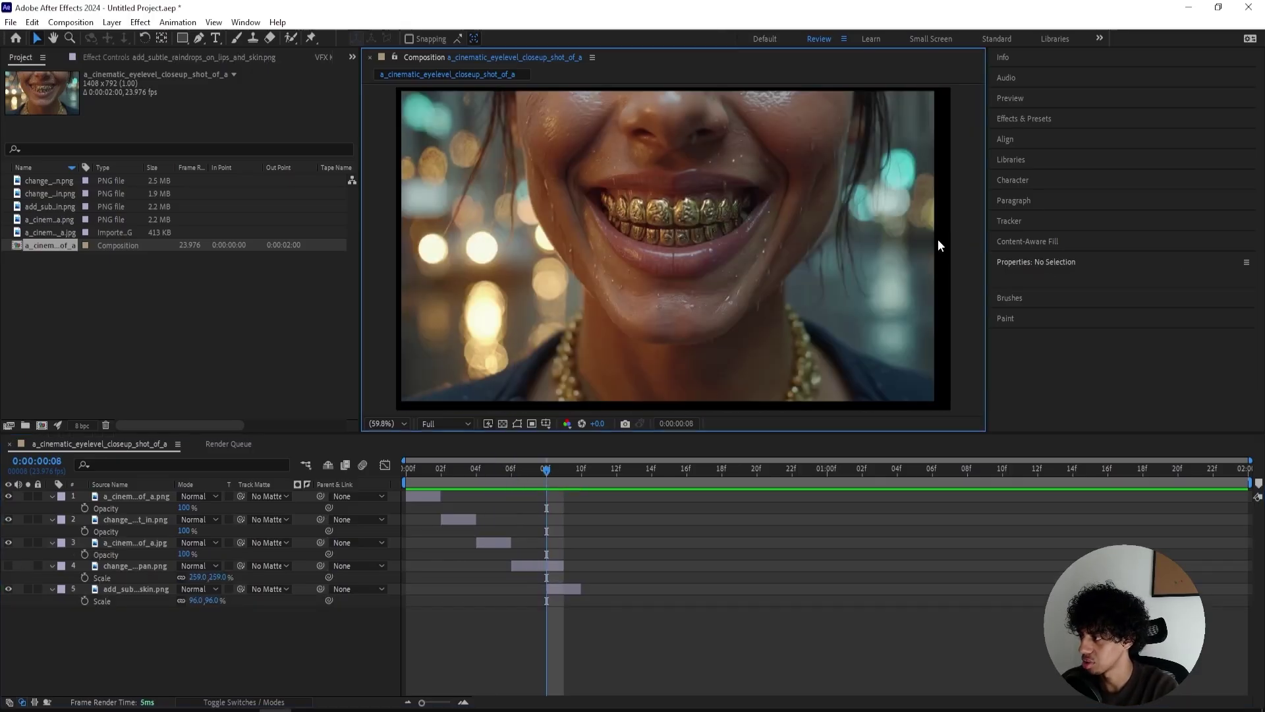
# Apply Motion Tile to the raindrops layer with output width 270, and trim the Japan layer at frame 8.
pyautogui.click(560, 590)
pyautogui.hotkey('ctrl', 'space')
pyautogui.write('motion ti')
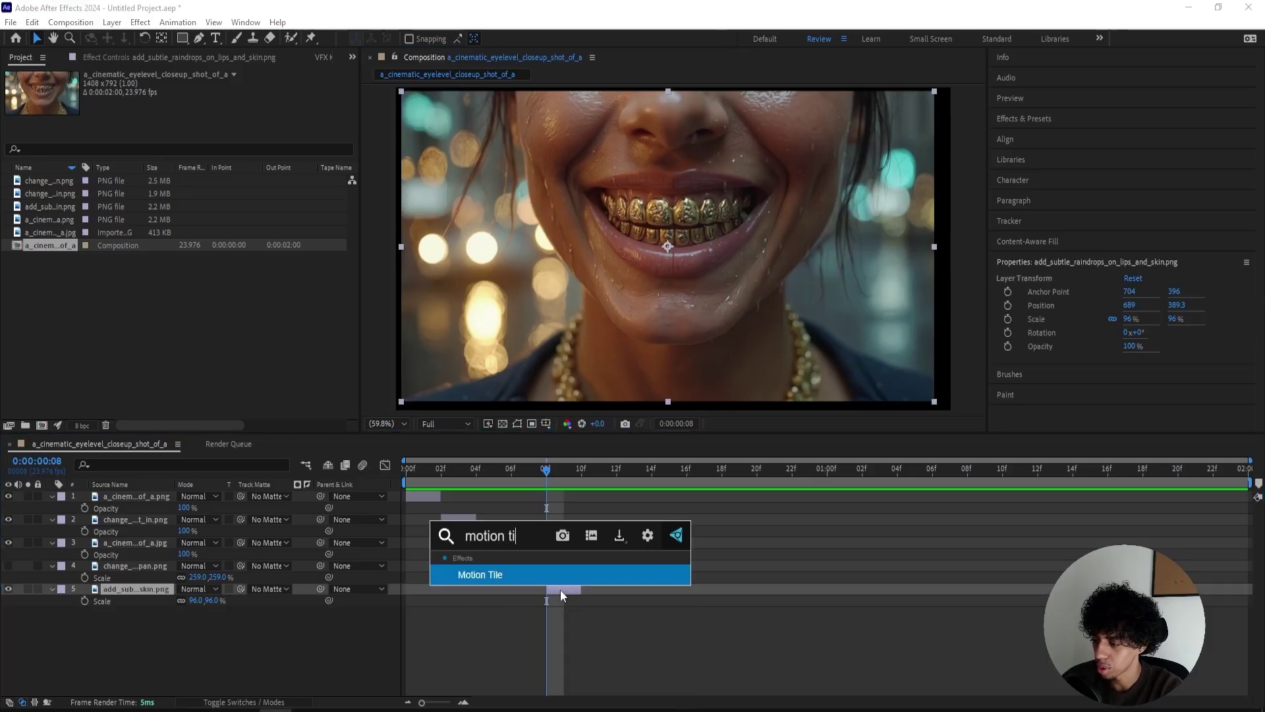
pyautogui.press('Return')
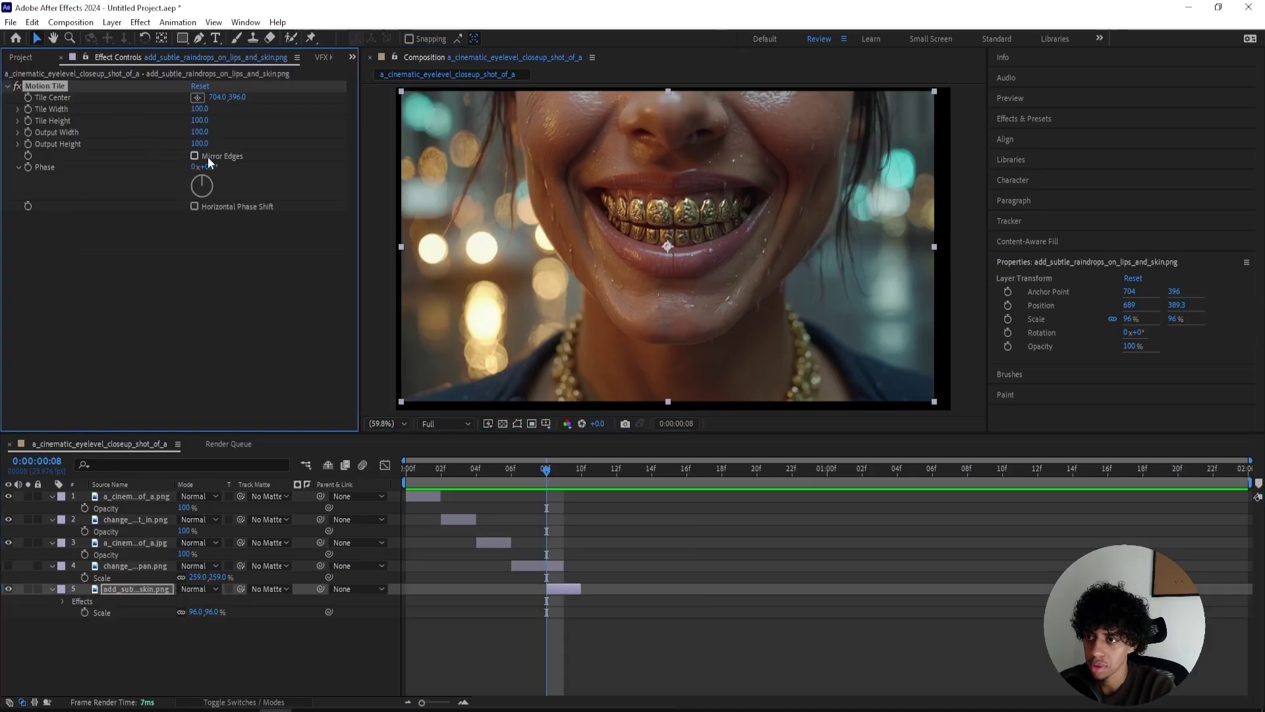
pyautogui.moveTo(200, 143); pyautogui.dragTo(211, 132)
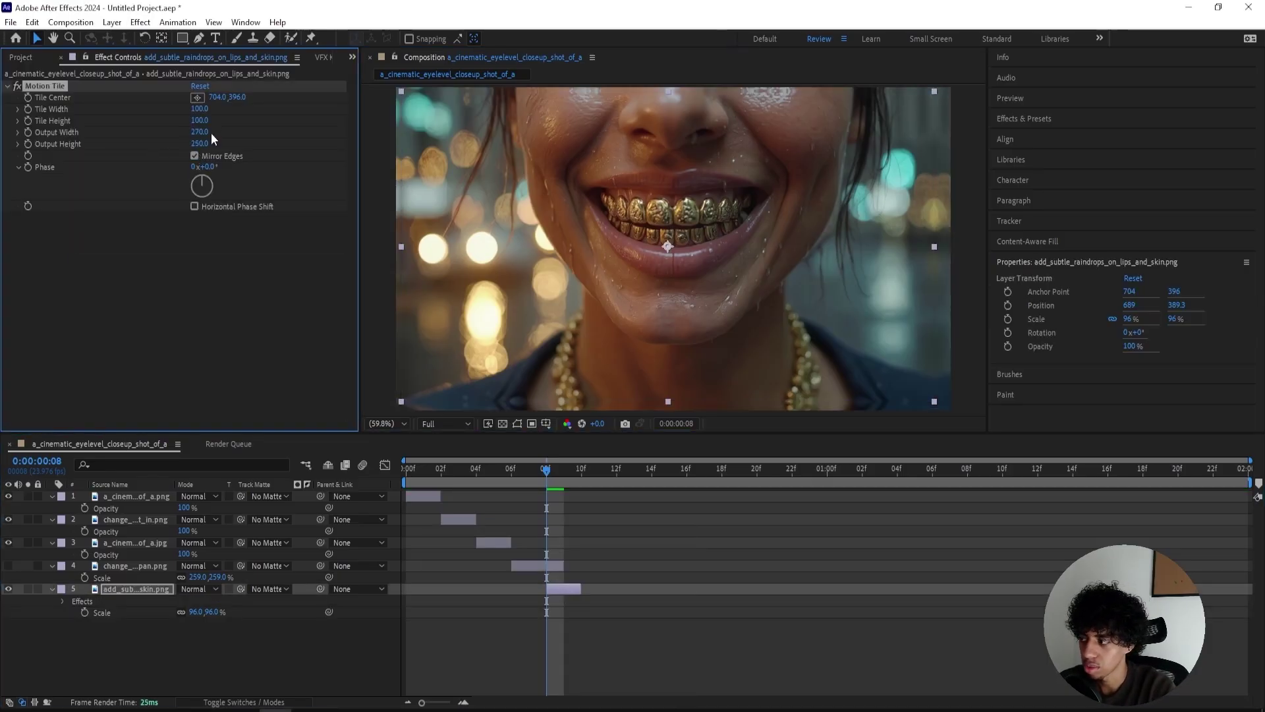
pyautogui.click(255, 181)
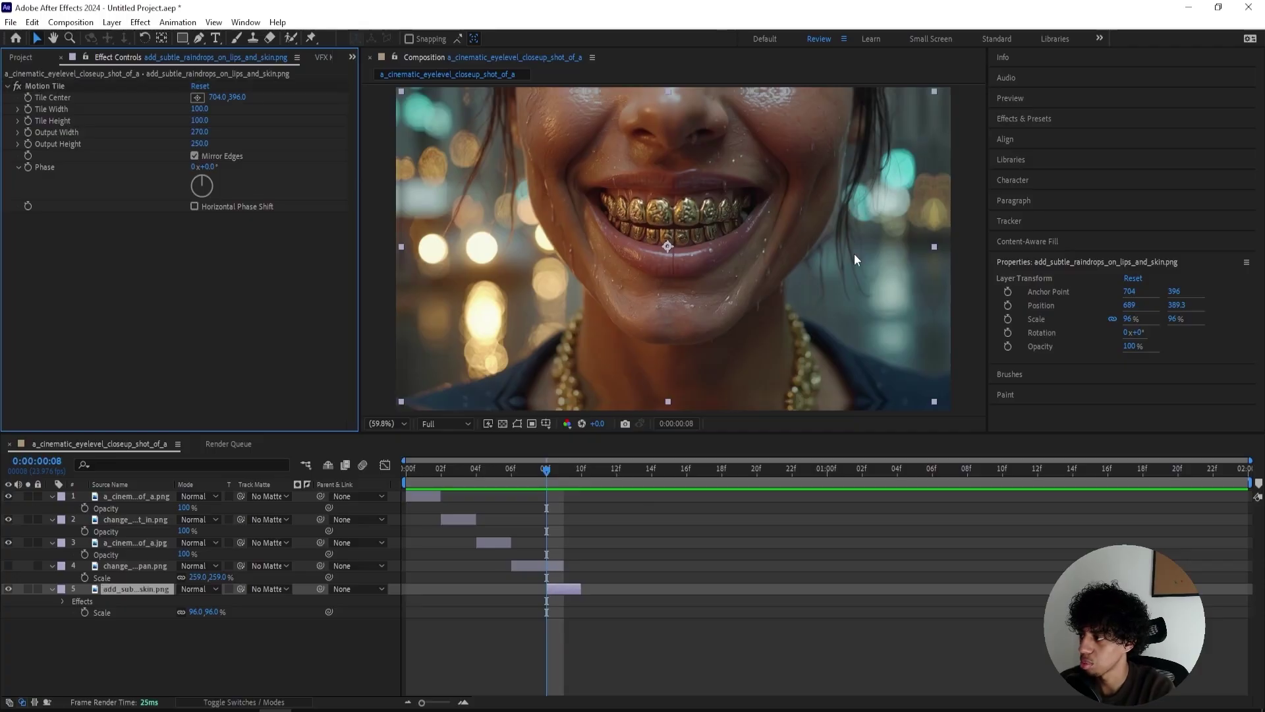
pyautogui.moveTo(566, 568); pyautogui.dragTo(547, 569)
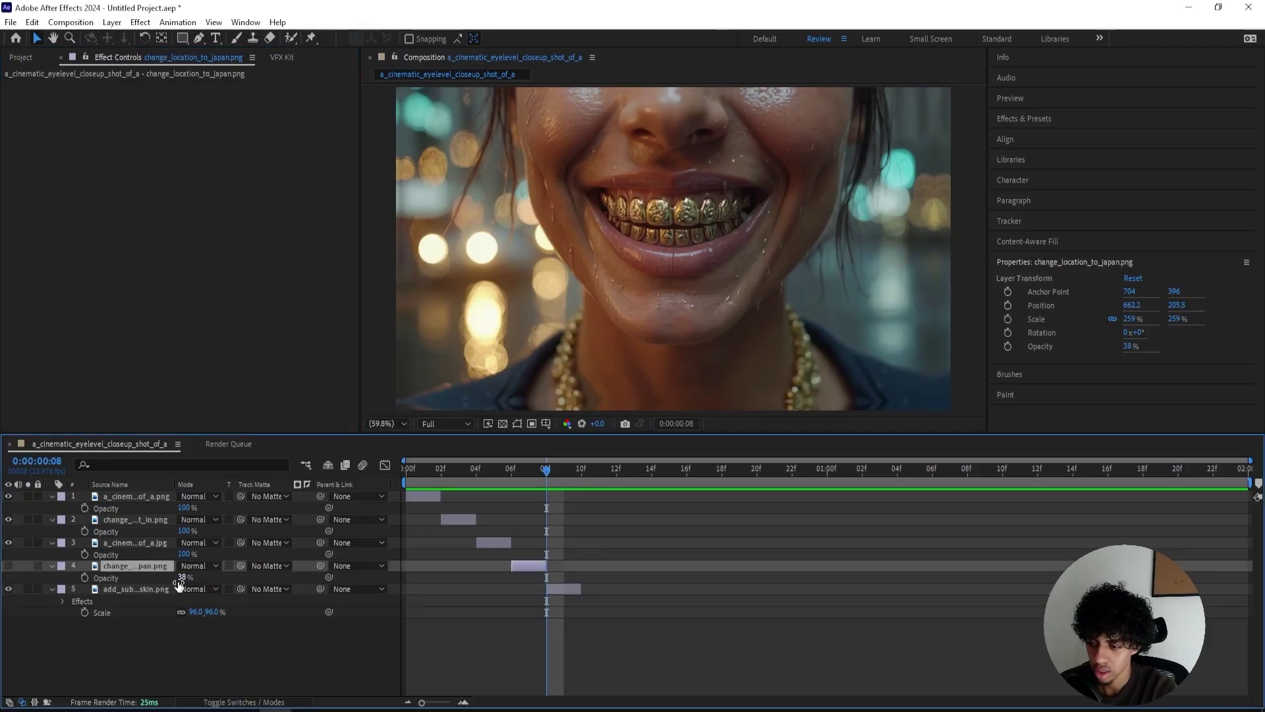
# Trim the layer end to the current frame and preview the montage, stopping at frame 6.
pyautogui.press('t')
pyautogui.hotkey('ctrl', 'a')
pyautogui.press('t')
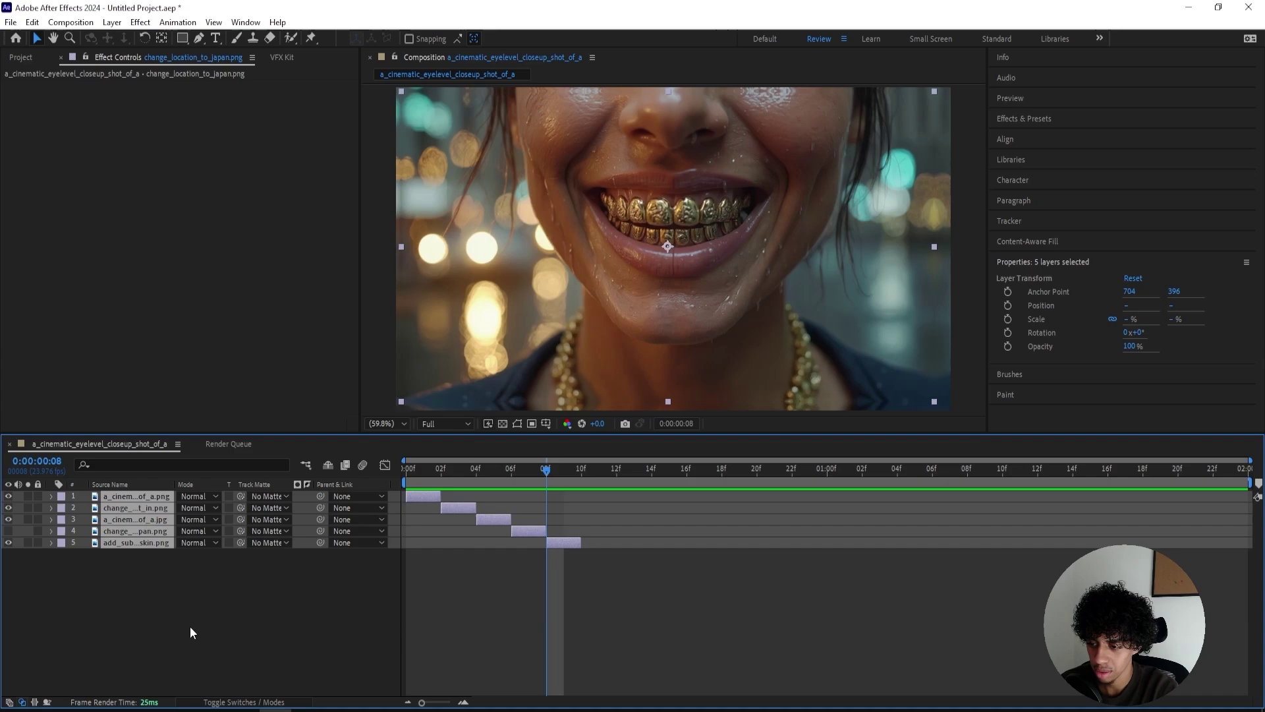
pyautogui.press('t')
pyautogui.click(204, 616)
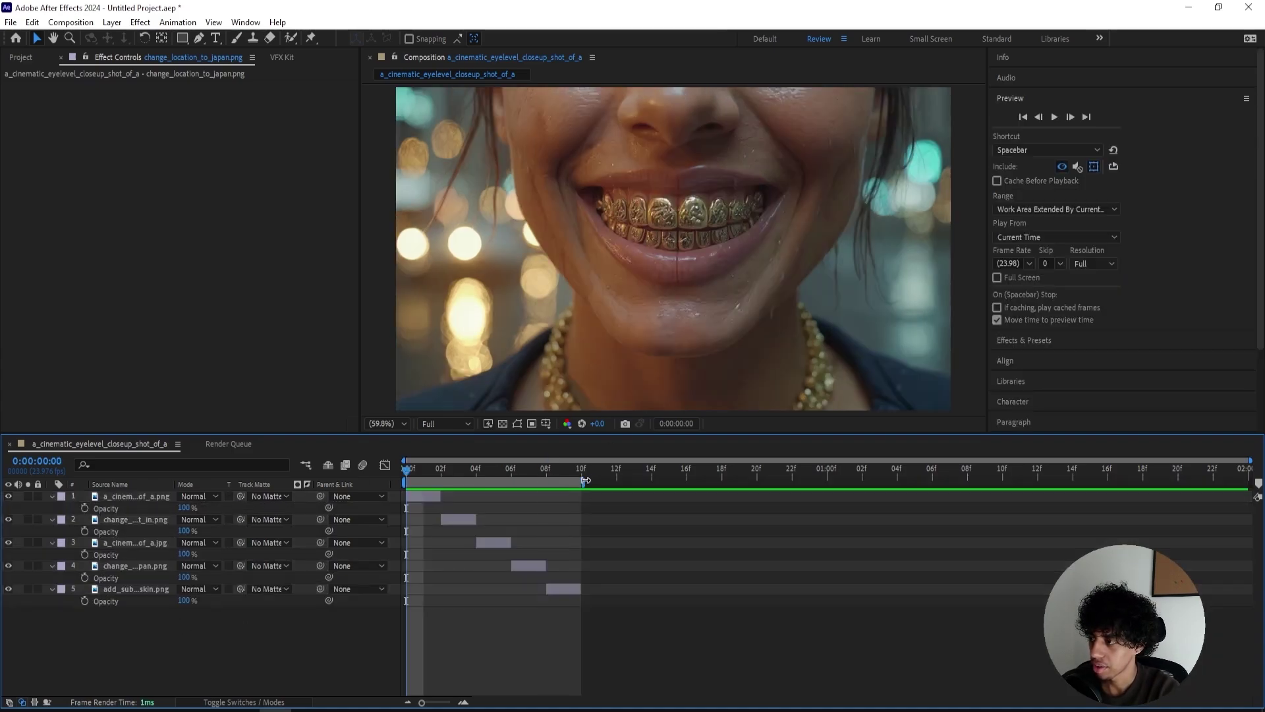
pyautogui.press('space')
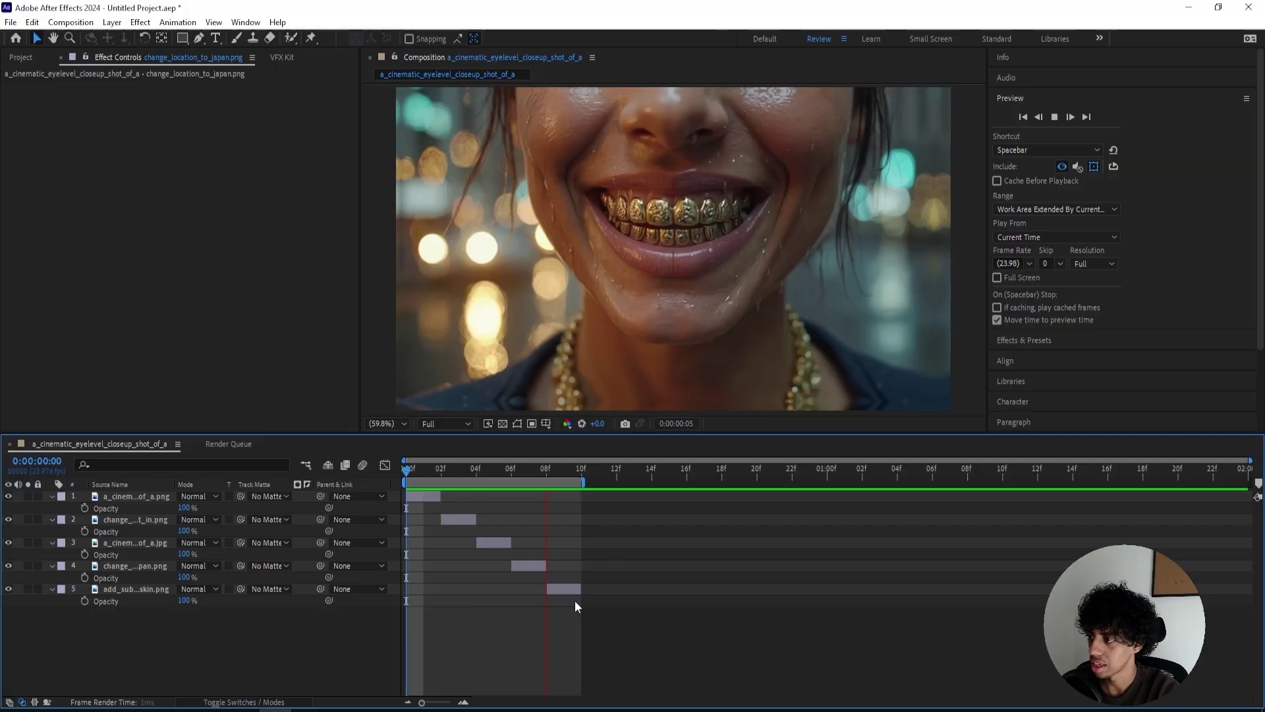
pyautogui.press('space')
# Check the Japan layer's 259% scale, scrub and replay the sequence, then add an adjustment layer.
pyautogui.click(516, 565)
pyautogui.press('s')
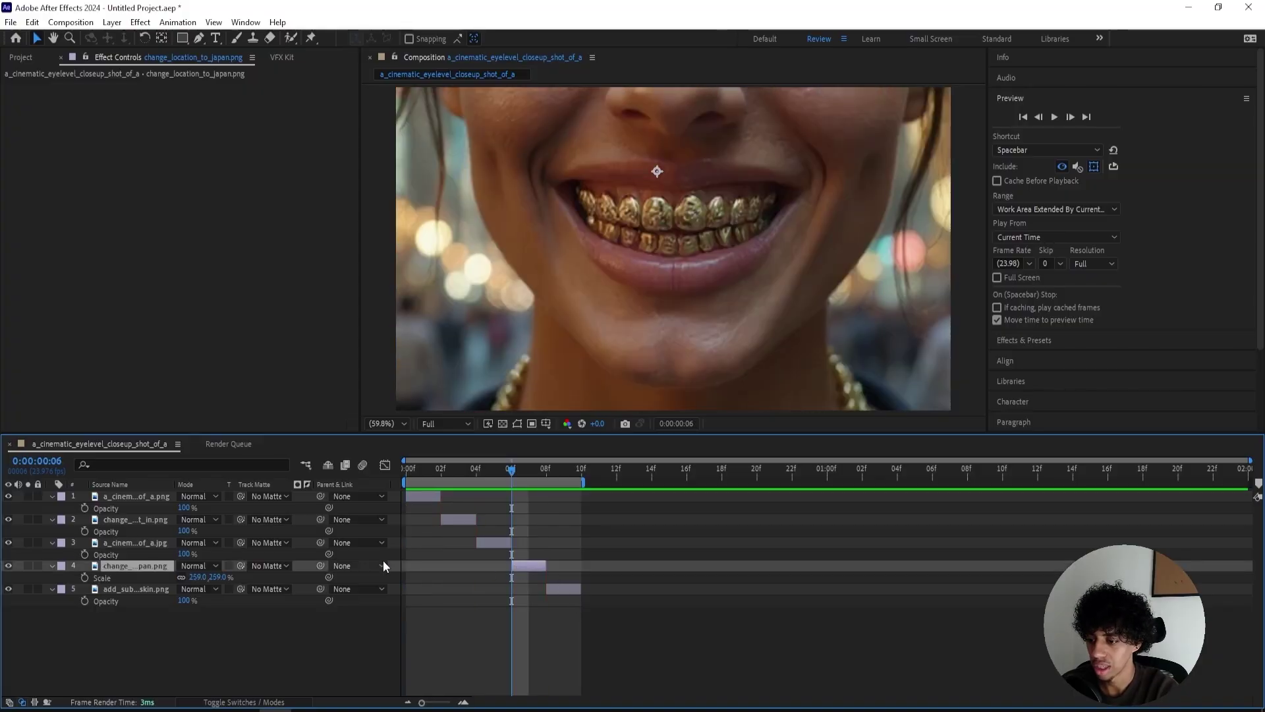
pyautogui.hotkey('ctrl', 'shift', 'a')
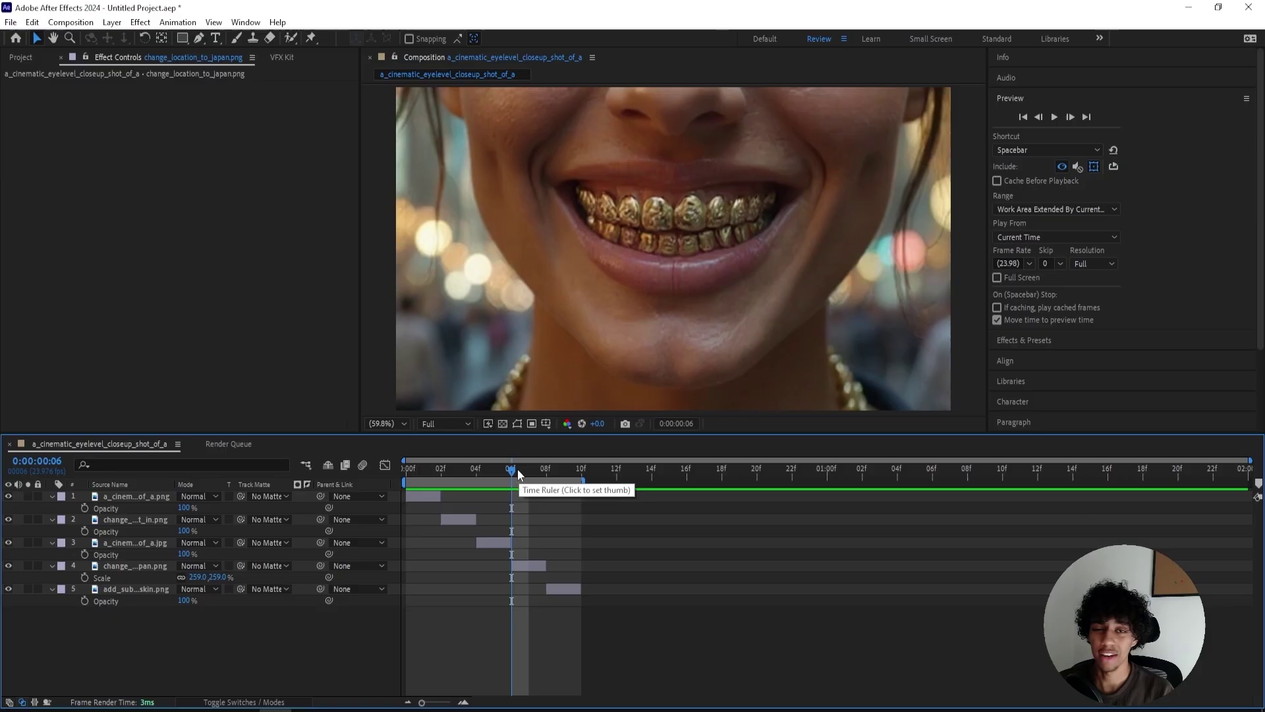
pyautogui.moveTo(519, 469); pyautogui.dragTo(445, 470)
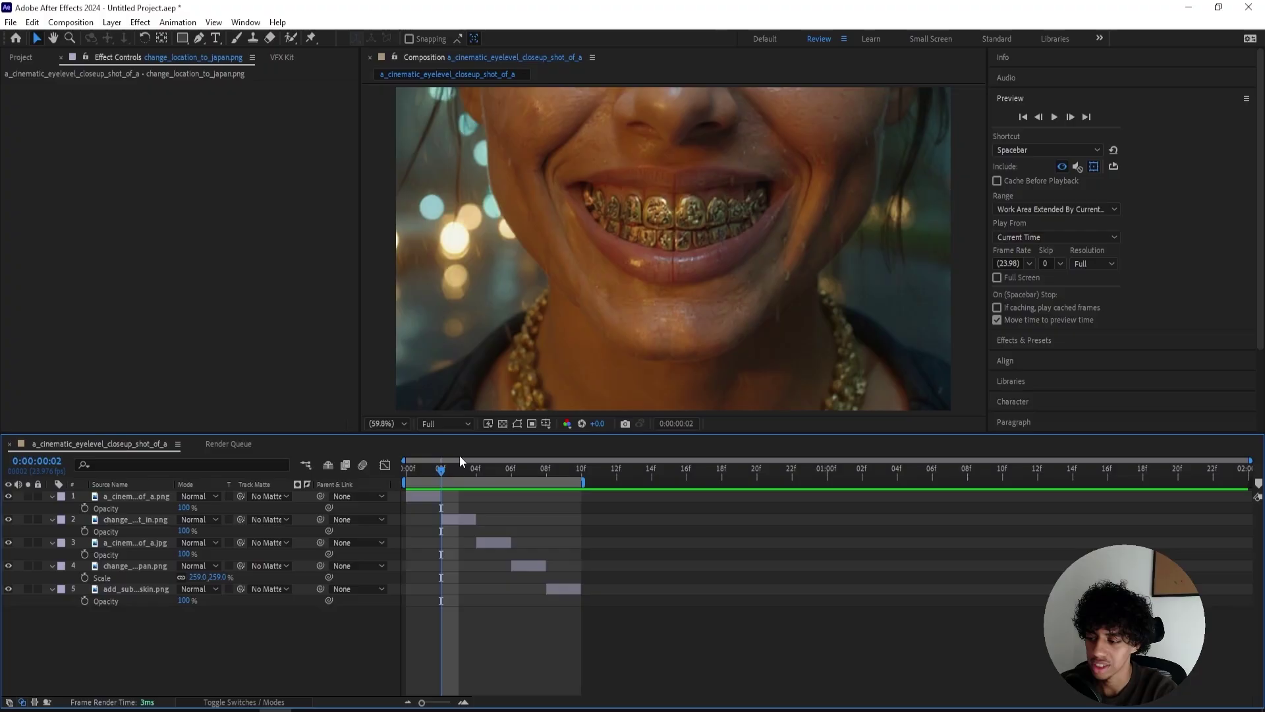
pyautogui.press('space')
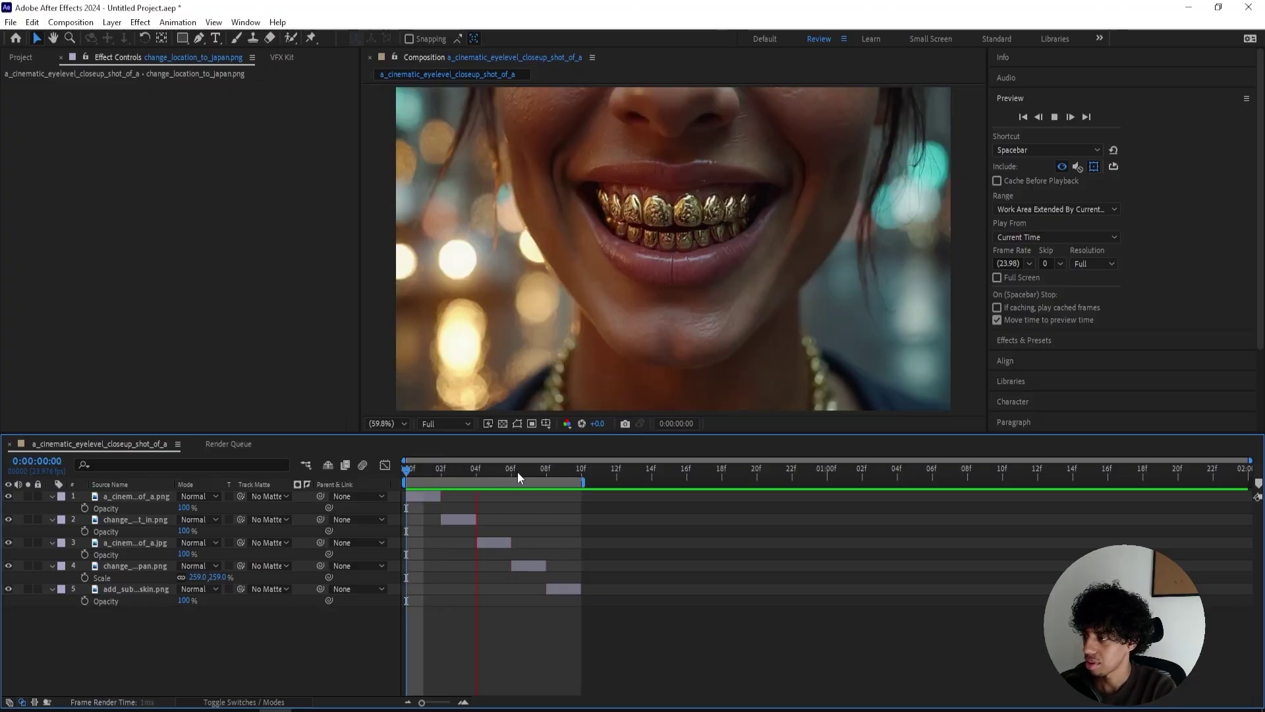
pyautogui.press('space')
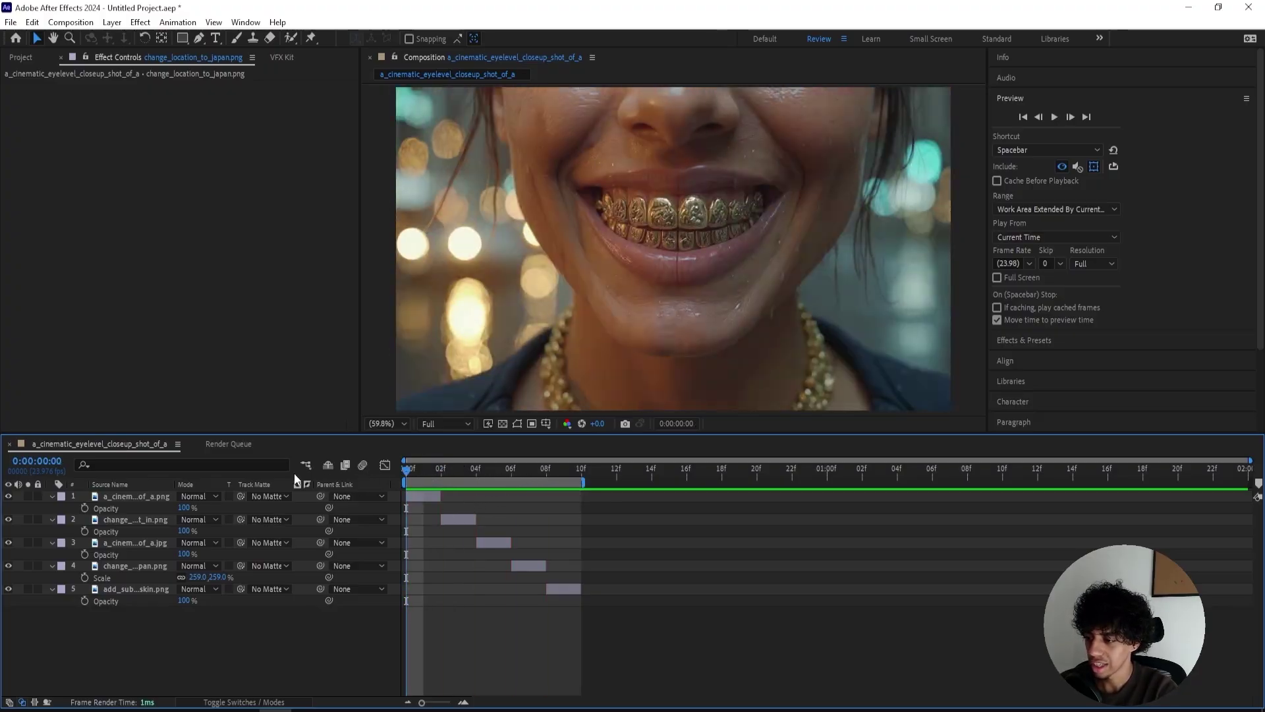
pyautogui.hotkey('ctrl', 'alt', 'y')
# Apply Radial Blur to the adjustment layer, centred on the gold grill, with Amount 6.
pyautogui.hotkey('ctrl', 'space')
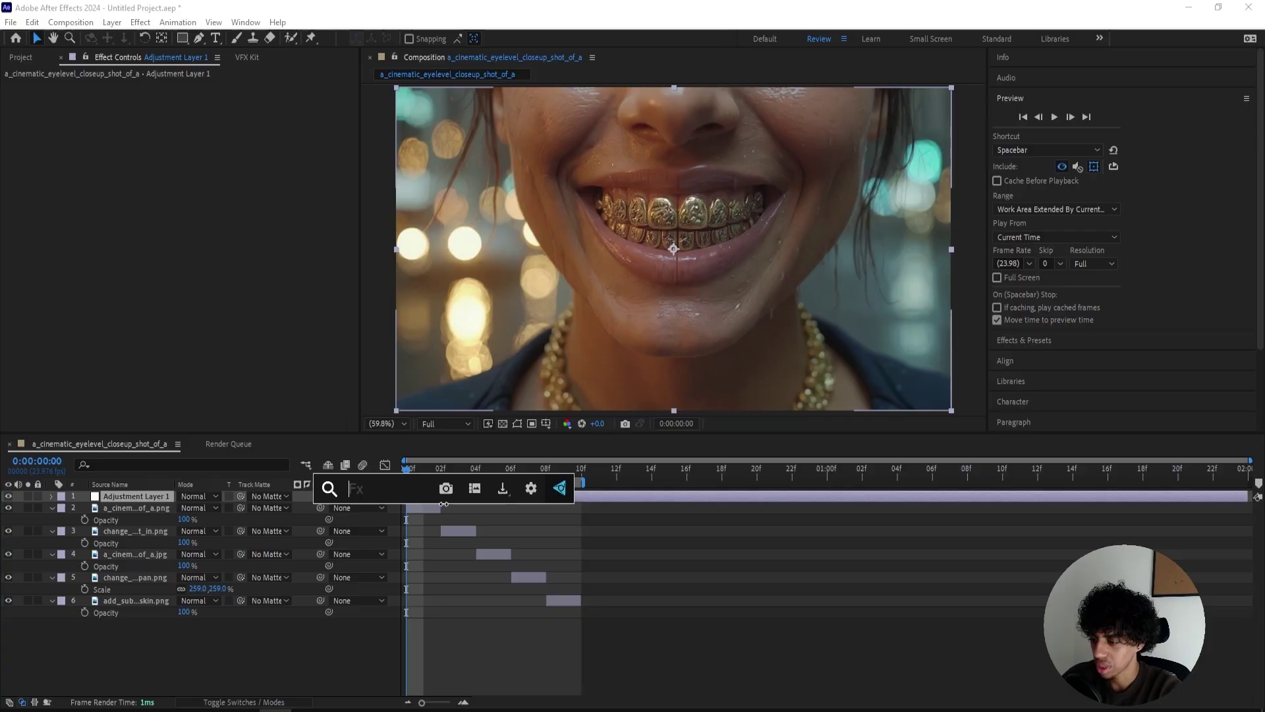
pyautogui.write('radai')
pyautogui.press('BackSpace')
pyautogui.press('BackSpace')
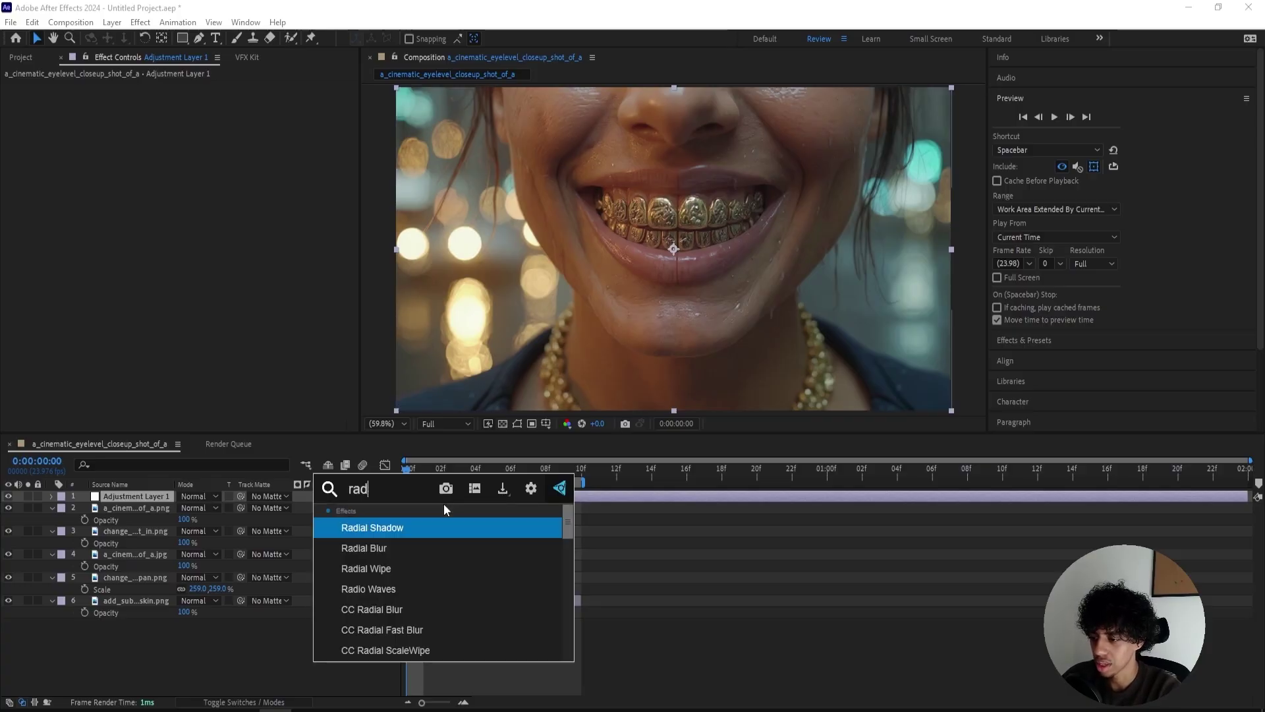
pyautogui.press('Down')
pyautogui.press('Return')
pyautogui.moveTo(672, 213); pyautogui.dragTo(679, 219)
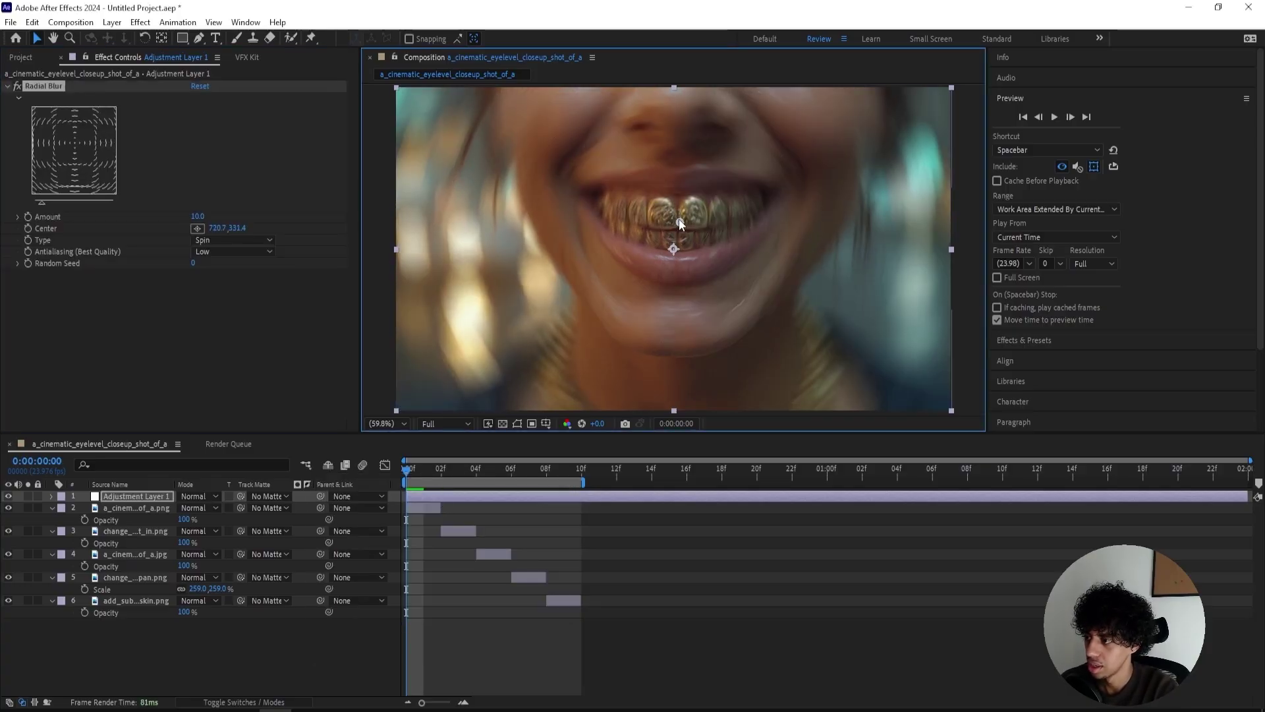
pyautogui.click(196, 219)
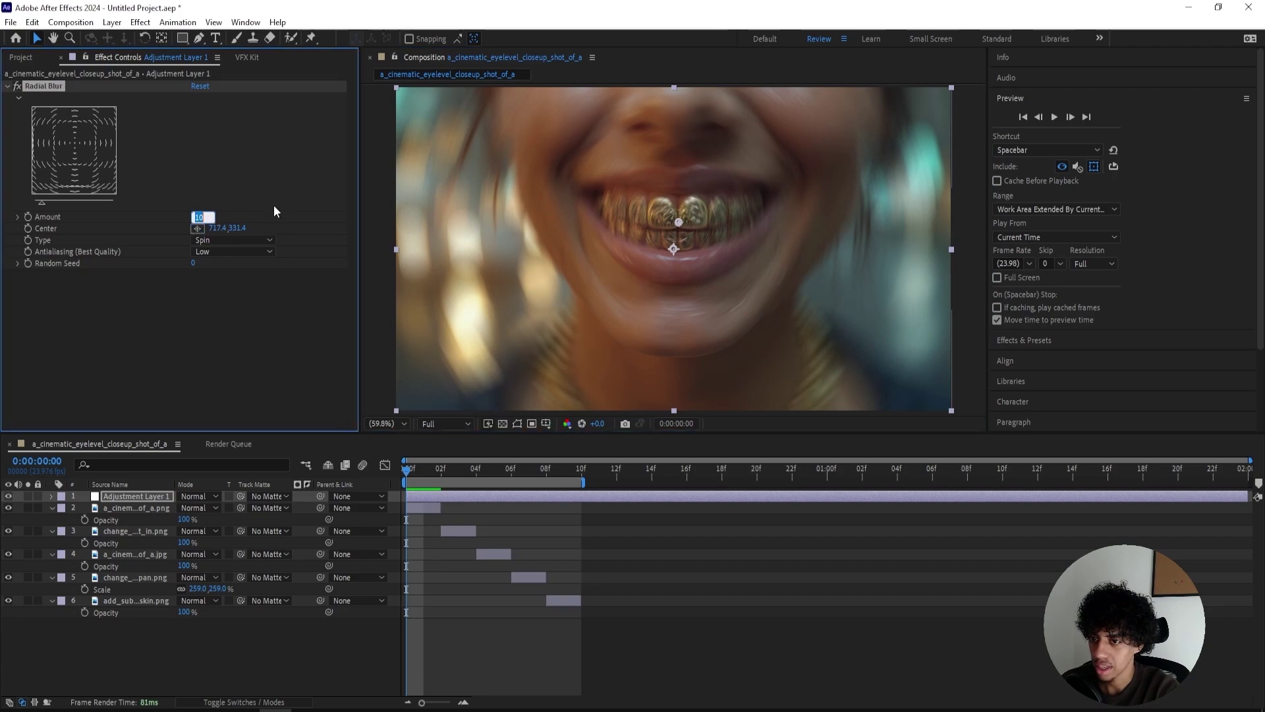
pyautogui.write('6')
pyautogui.press('Return')
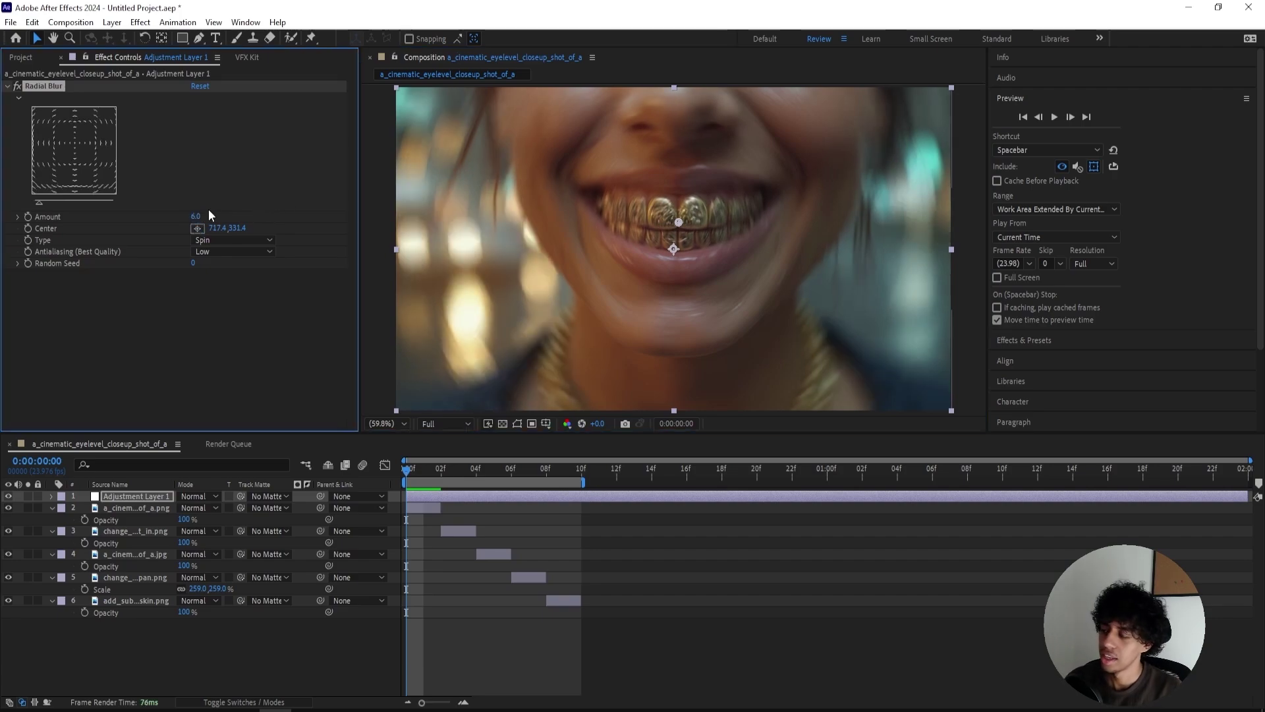
# Preview the montage with the radial blur and scrub to frame 8.
pyautogui.click(421, 460)
pyautogui.press('space')
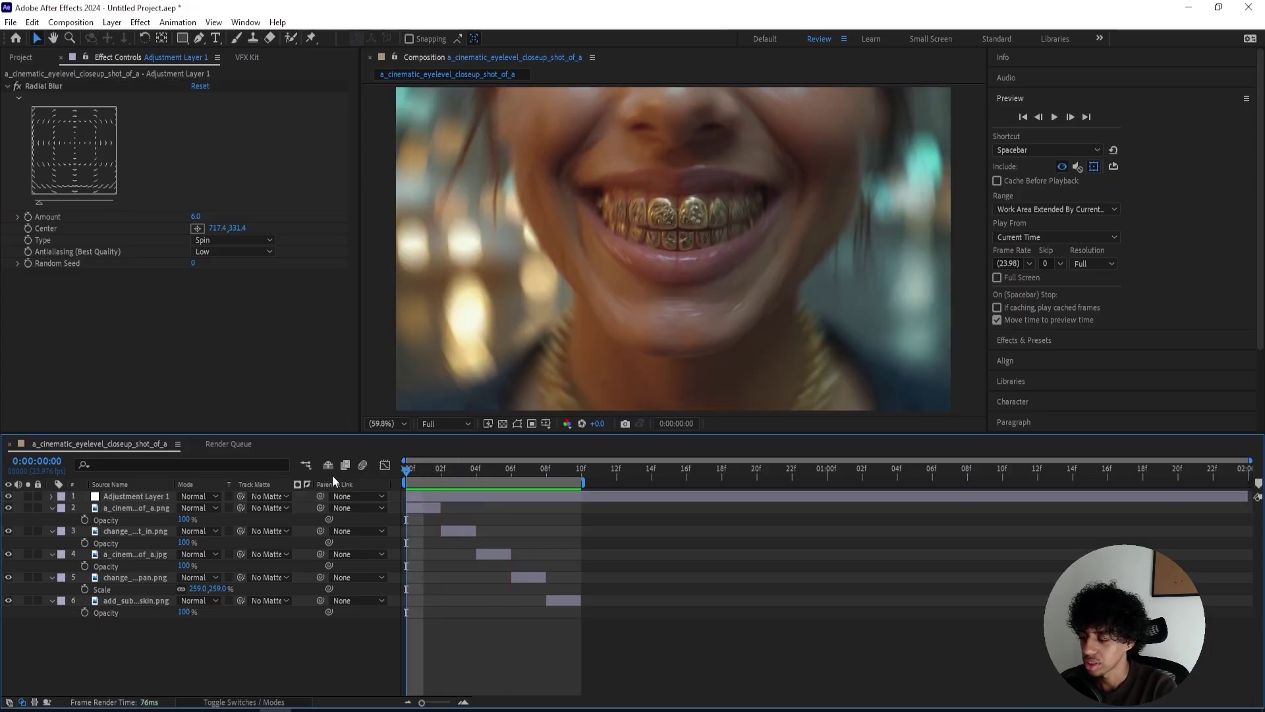
pyautogui.moveTo(448, 472); pyautogui.dragTo(530, 473)
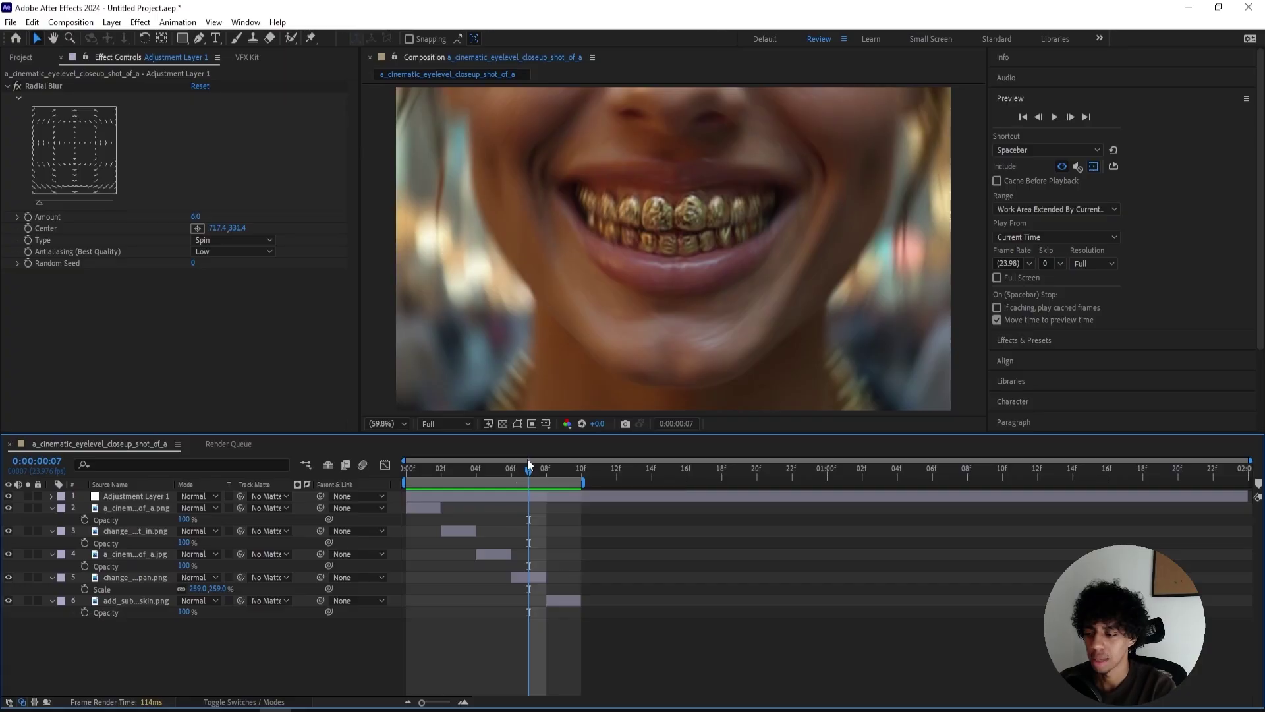
# Apply RSMB to the adjustment layer with blur amount 1.30 and motion sensitivity 100.
pyautogui.click(516, 496)
pyautogui.hotkey('ctrl', 'space')
pyautogui.write('rsm')
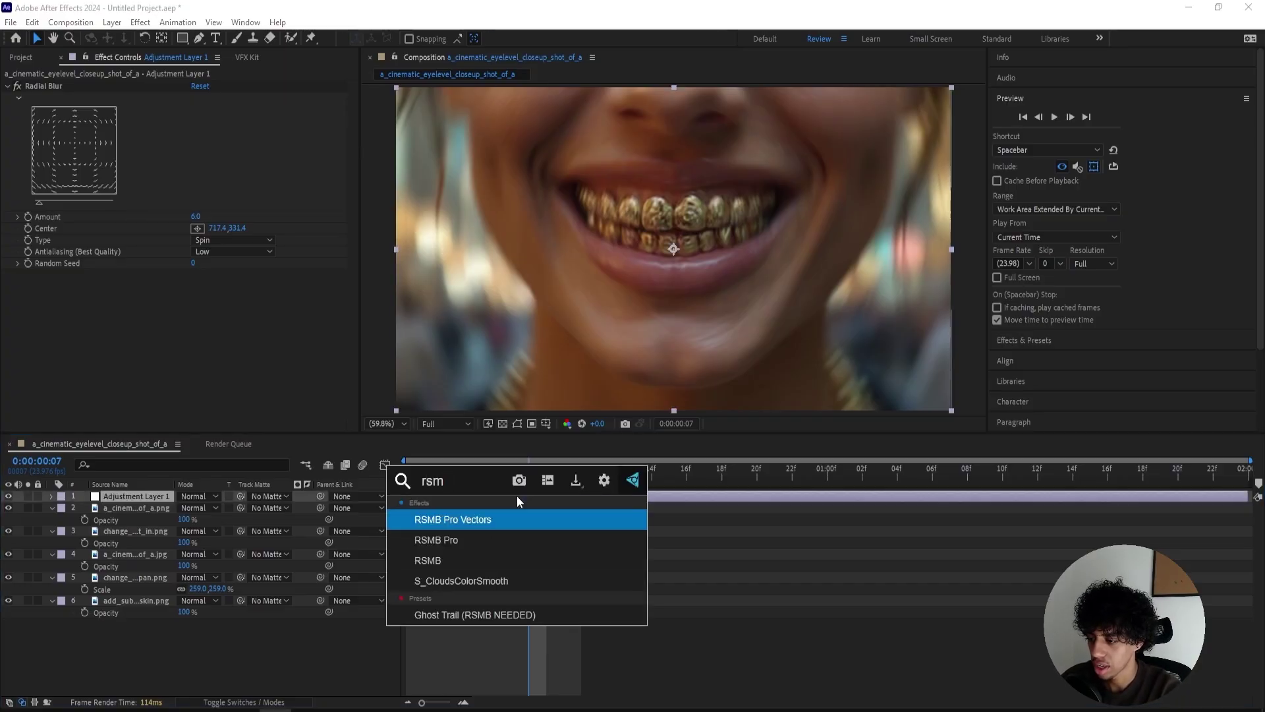
pyautogui.write('b')
pyautogui.press('Down')
pyautogui.press('Down')
pyautogui.press('Return')
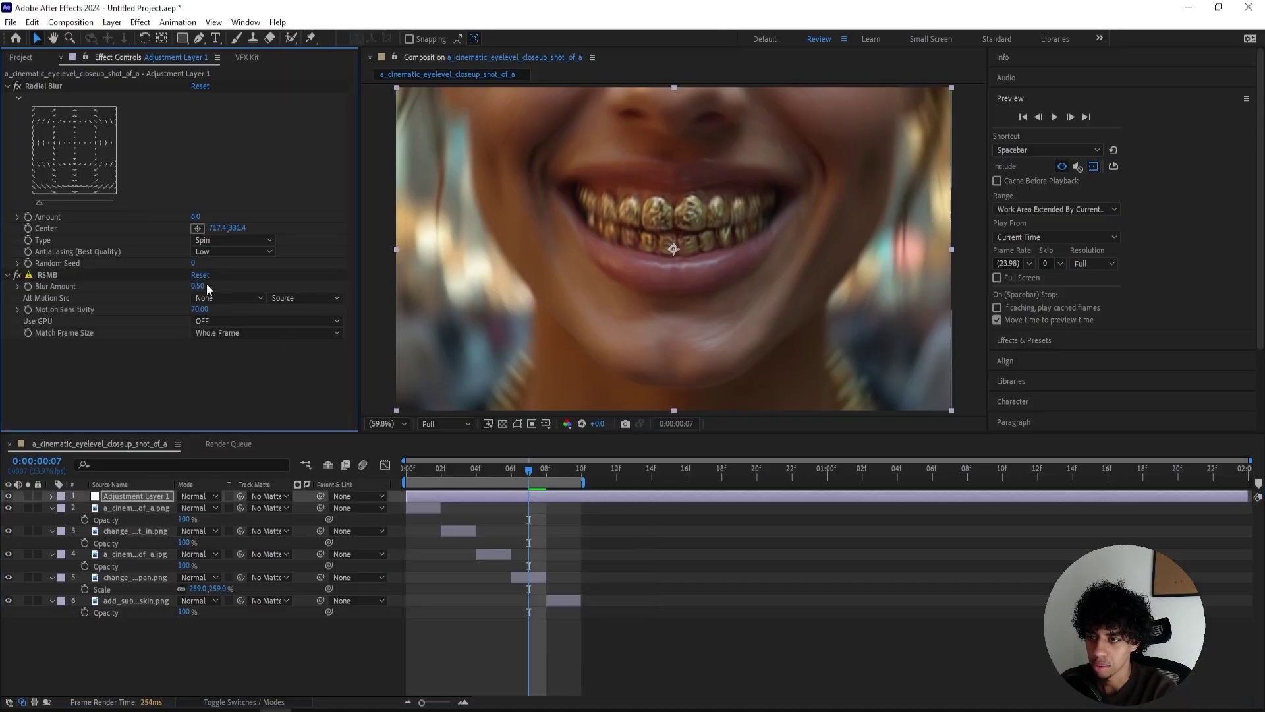
pyautogui.click(207, 287)
pyautogui.write('1')
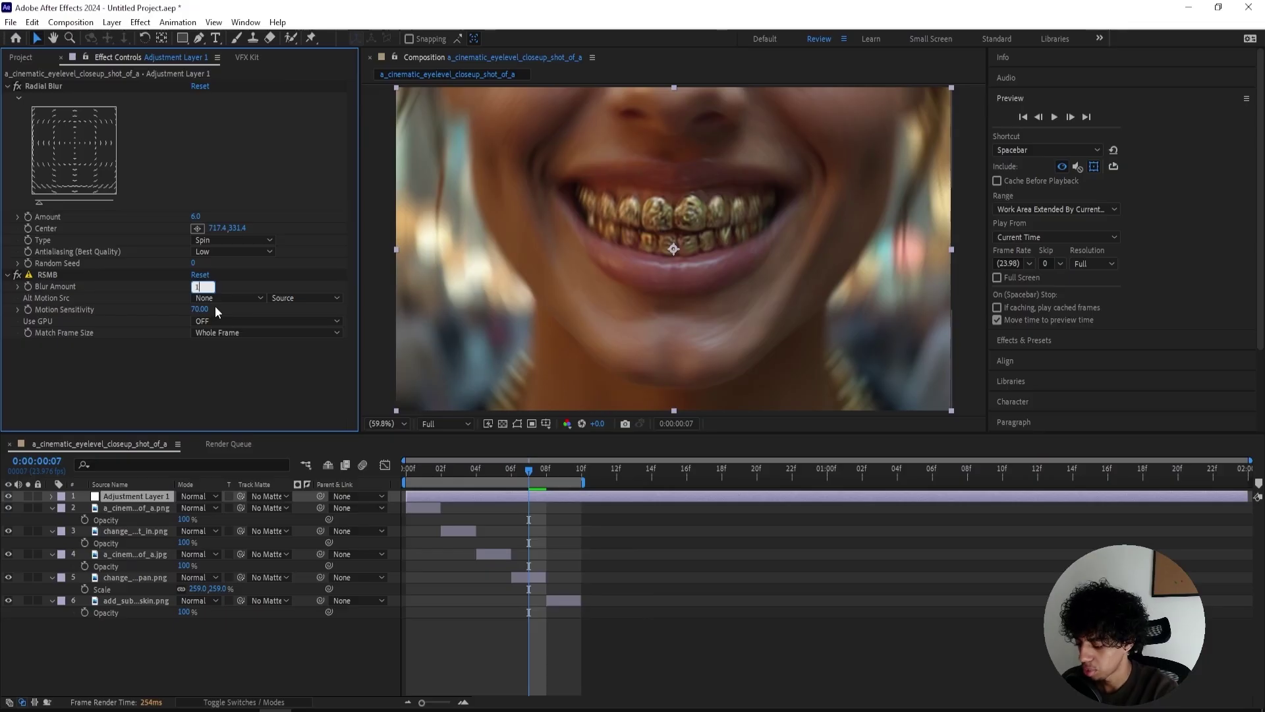
pyautogui.write('.3')
pyautogui.press('Return')
pyautogui.moveTo(202, 309); pyautogui.dragTo(309, 303)
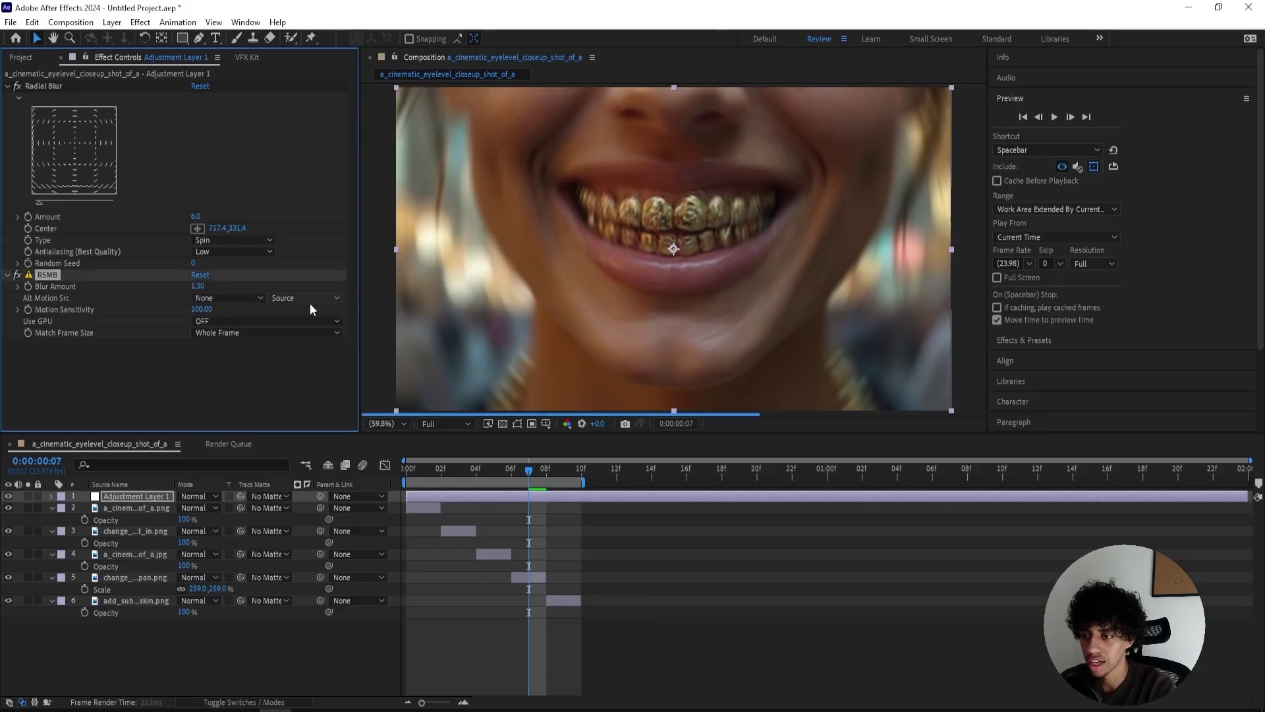
# Preview the motion blur, try an RSMB blur amount of 2.00, and preview again.
pyautogui.moveTo(530, 472); pyautogui.dragTo(314, 469)
pyautogui.press('space')
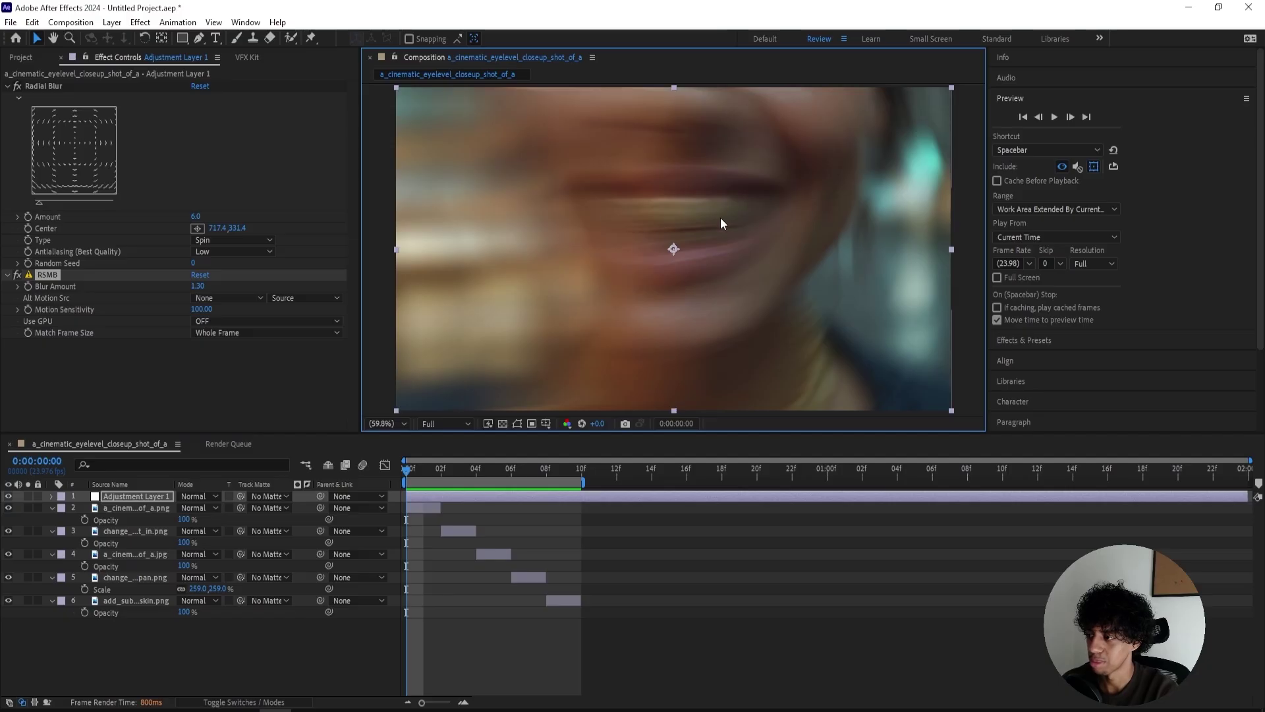
pyautogui.press('space')
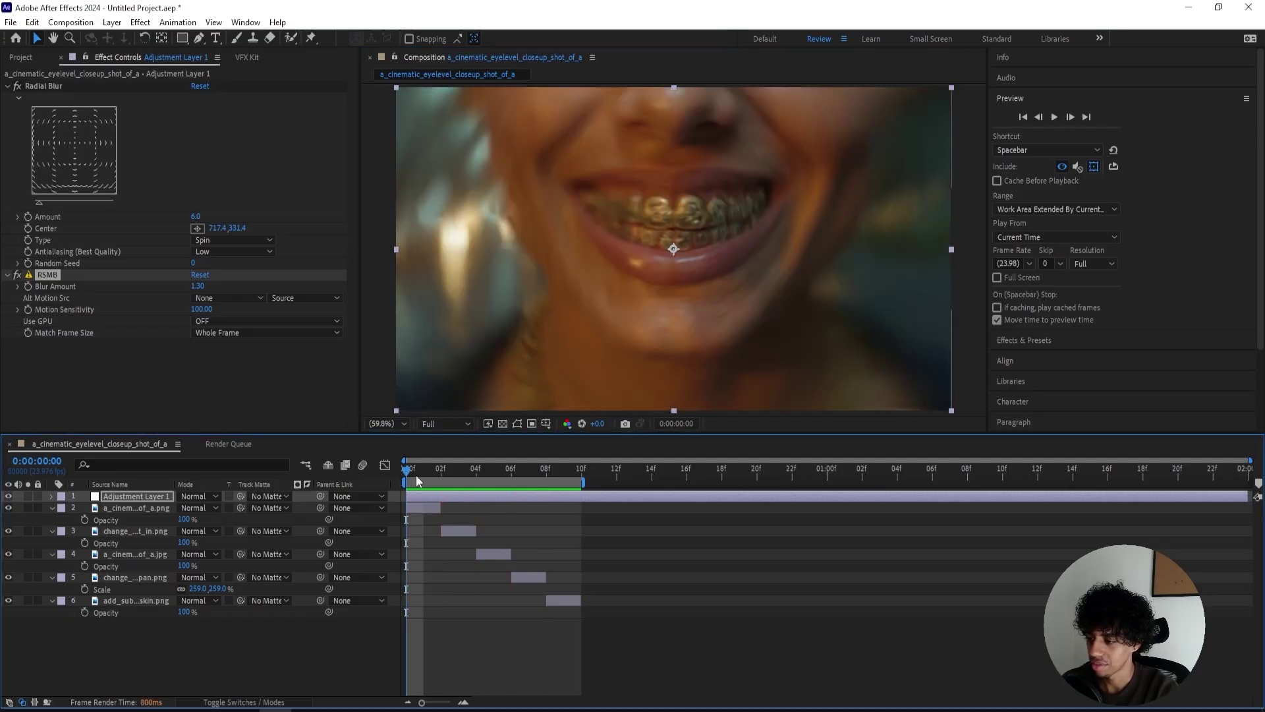
pyautogui.press('space')
pyautogui.click(201, 287)
pyautogui.write('2')
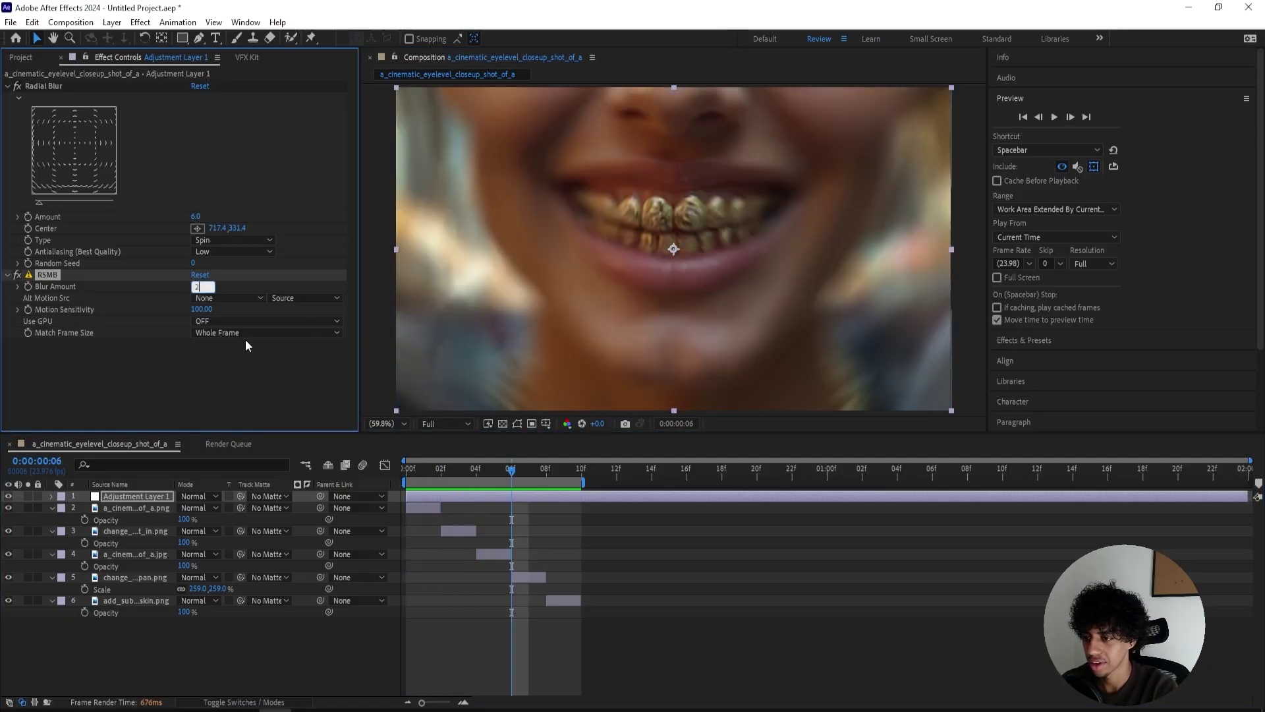
pyautogui.click(250, 360)
pyautogui.moveTo(513, 471); pyautogui.dragTo(382, 449)
pyautogui.press('space')
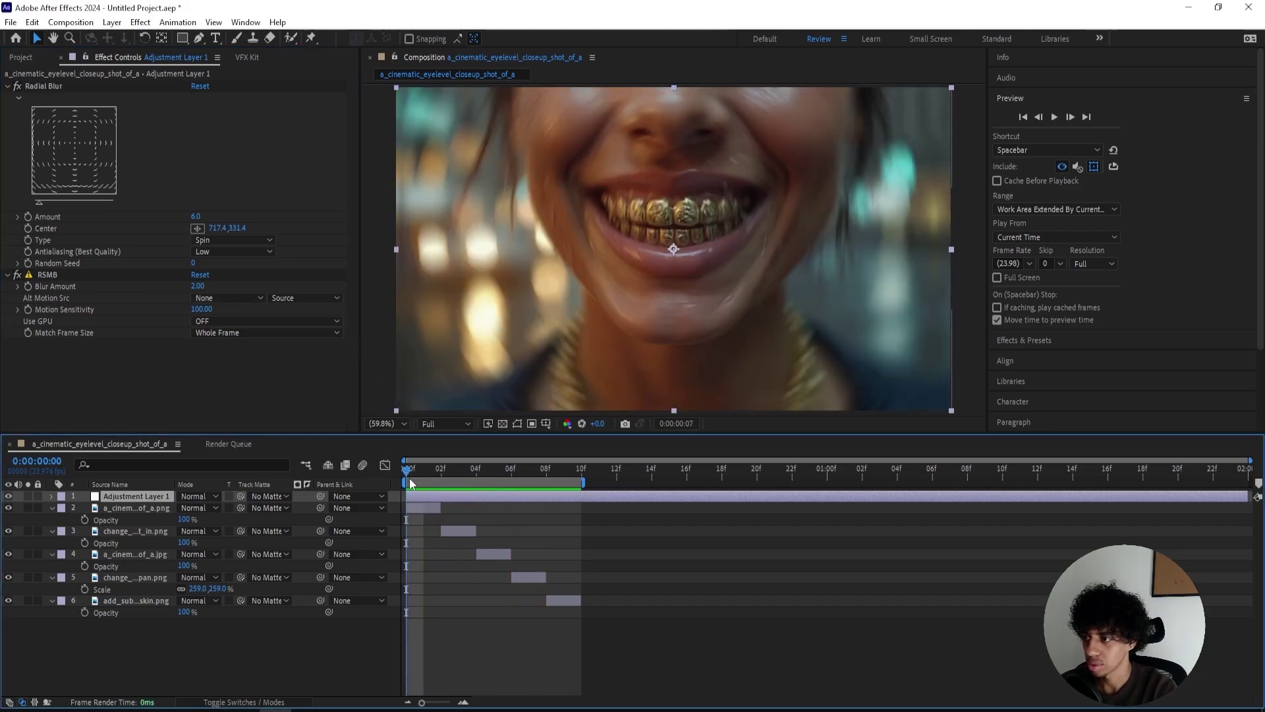
pyautogui.click(409, 477)
# Settle RSMB blur at 1.00, move Radial Blur below RSMB and set its amount to 8.
pyautogui.click(209, 288)
pyautogui.write('1')
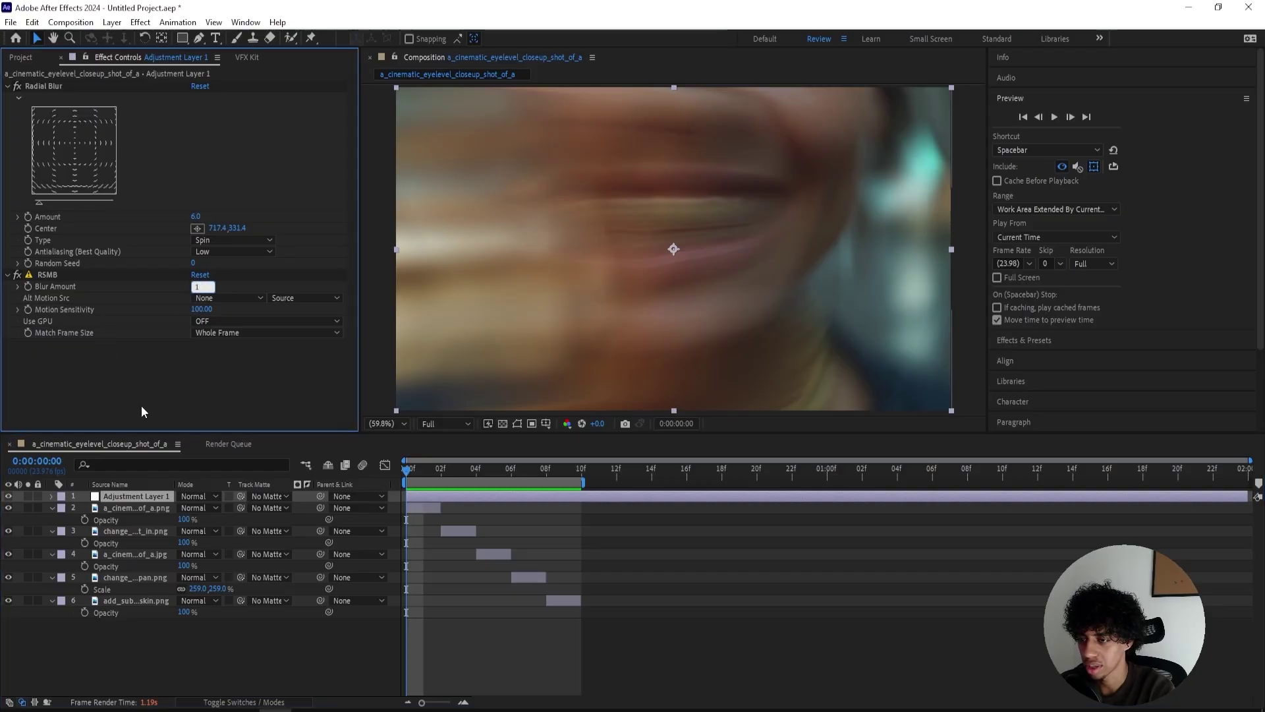
pyautogui.press('Return')
pyautogui.click(196, 217)
pyautogui.write('10')
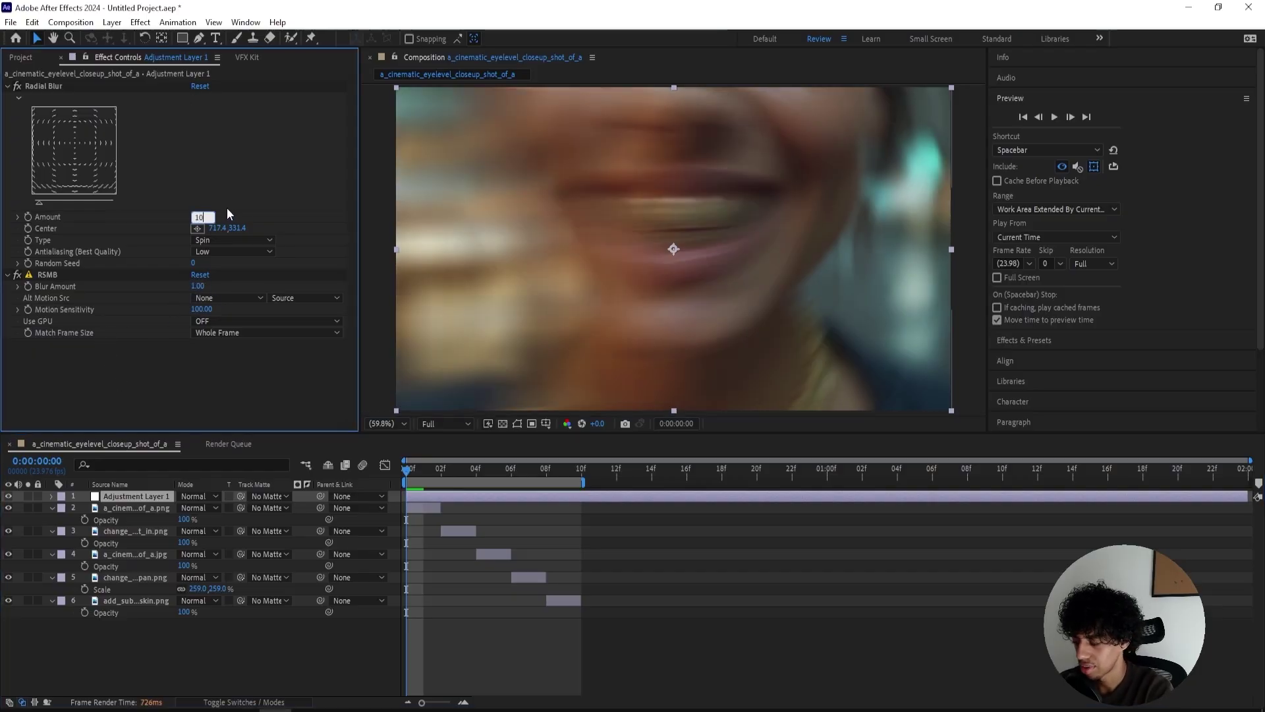
pyautogui.click(195, 141)
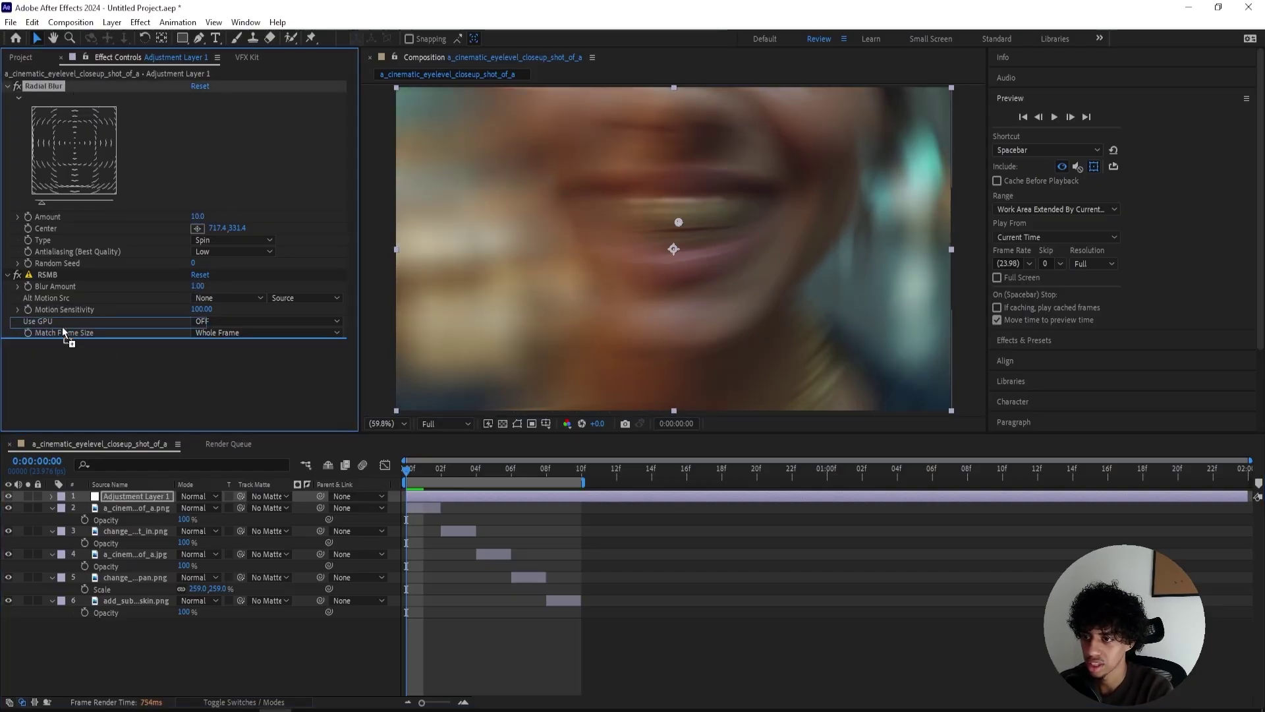
pyautogui.hotkey('ctrl', 'z')
pyautogui.moveTo(55, 84); pyautogui.dragTo(72, 339)
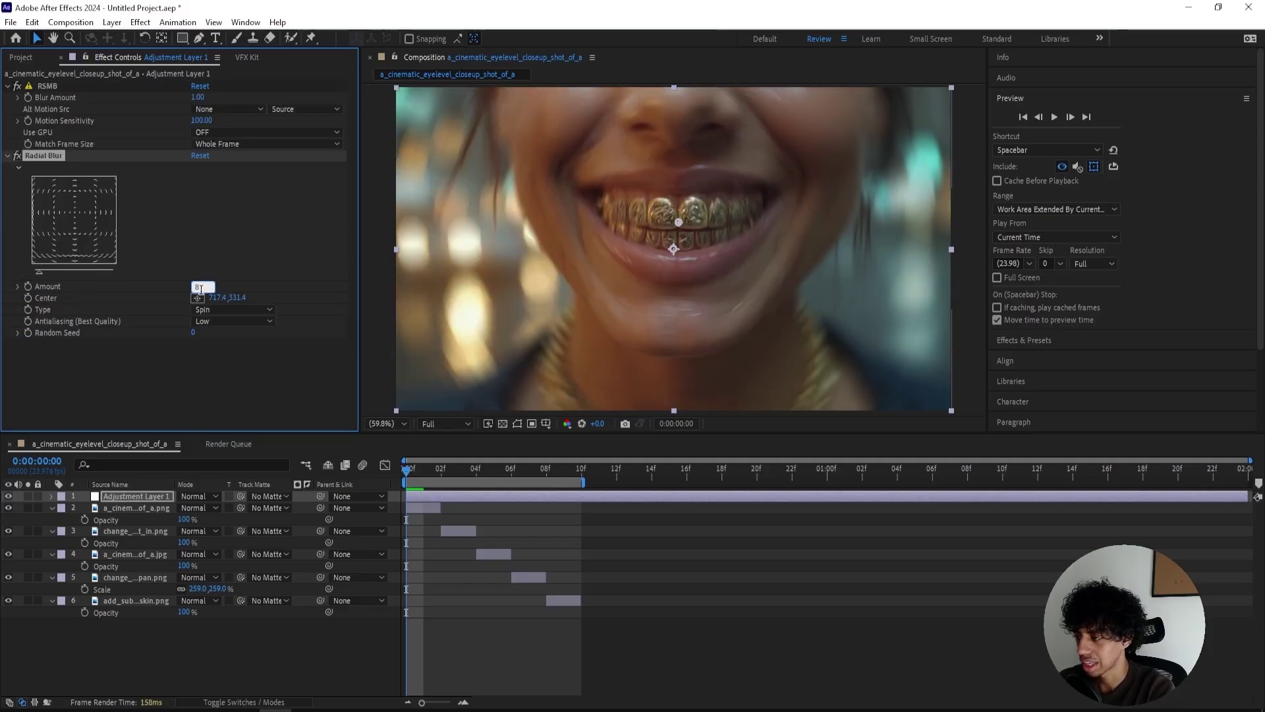
pyautogui.click(255, 384)
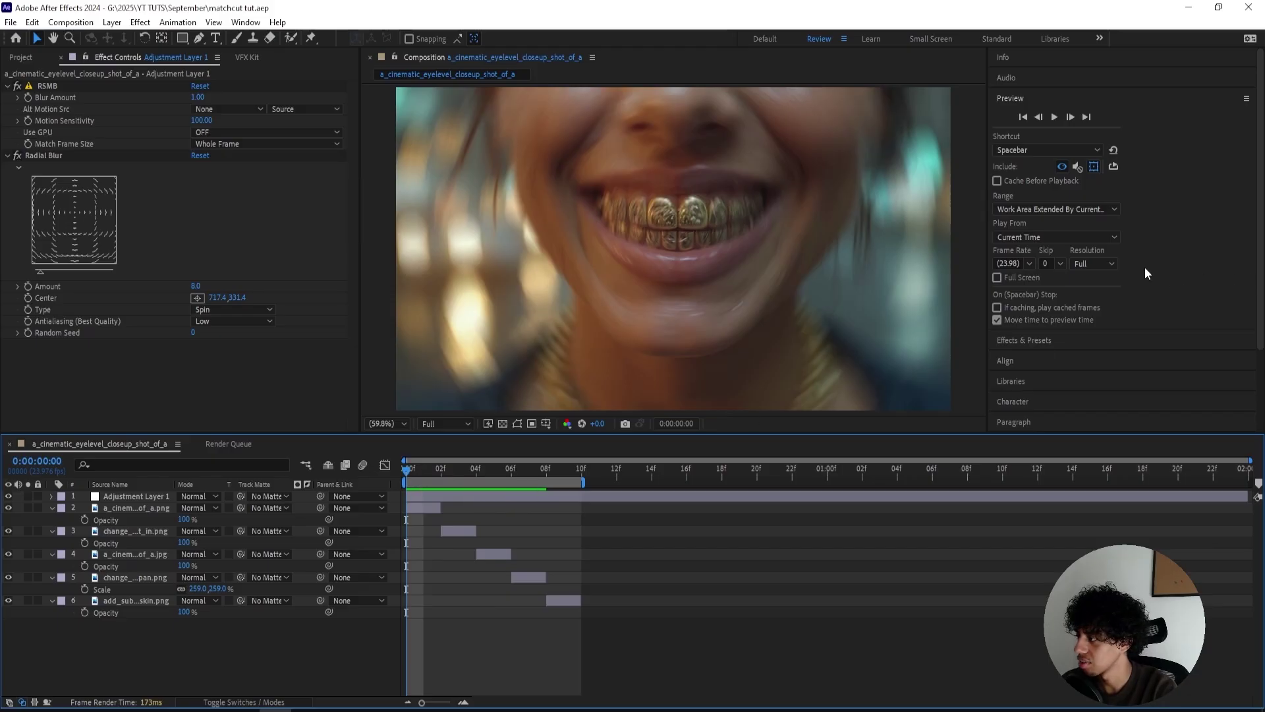
# Set the viewer preview resolution to Third.
pyautogui.click(1094, 263)
pyautogui.click(1095, 303)
pyautogui.click(445, 423)
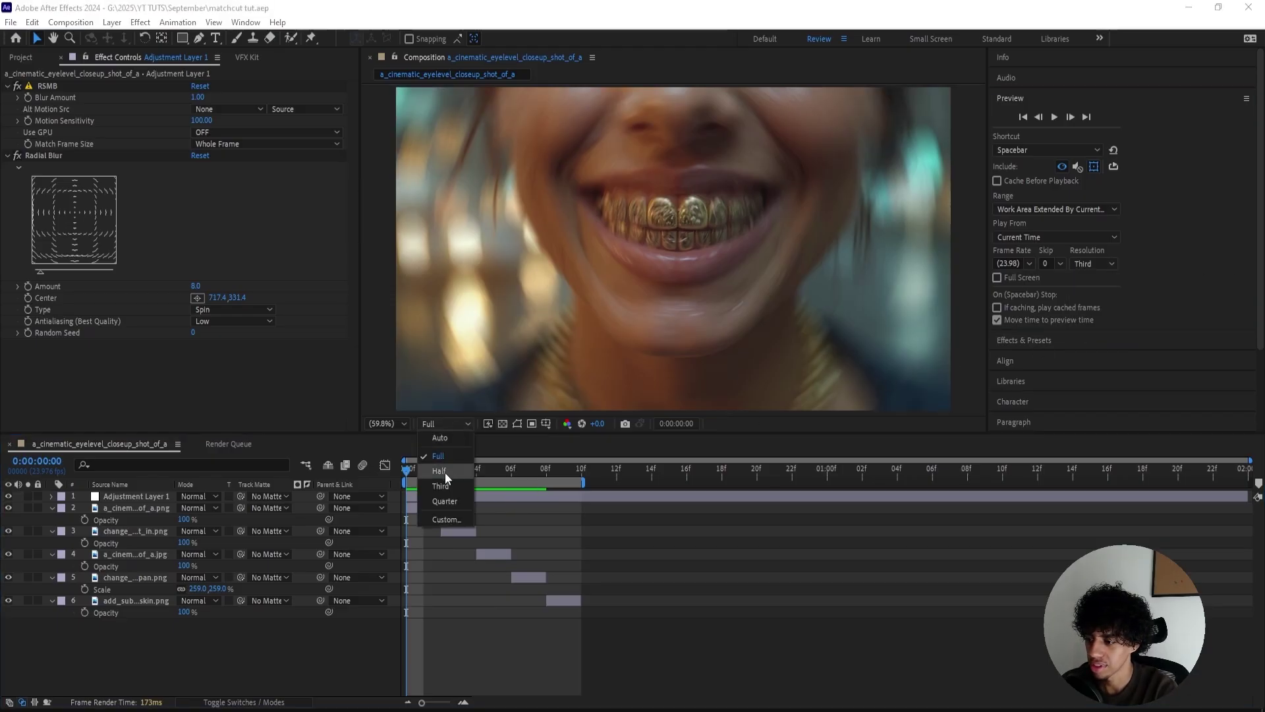
pyautogui.click(442, 487)
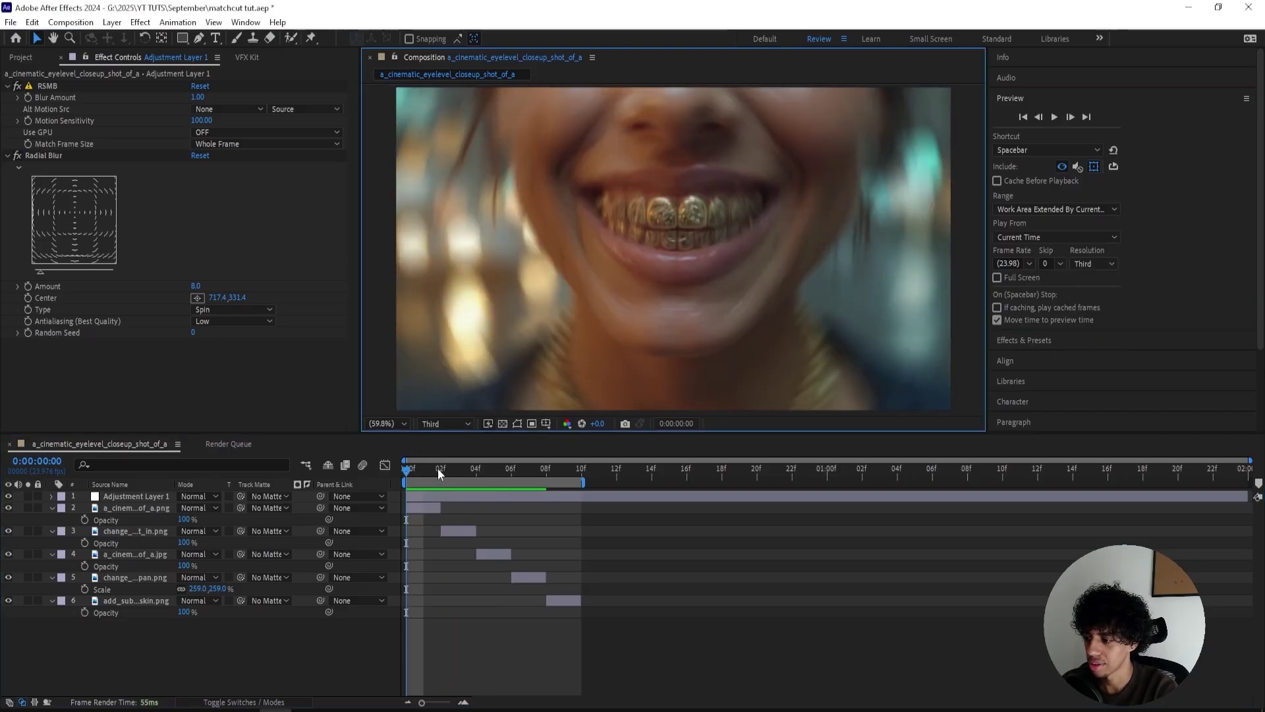
# Lower the adjustment layer's RSMB motion sensitivity to 90.
pyautogui.click(420, 496)
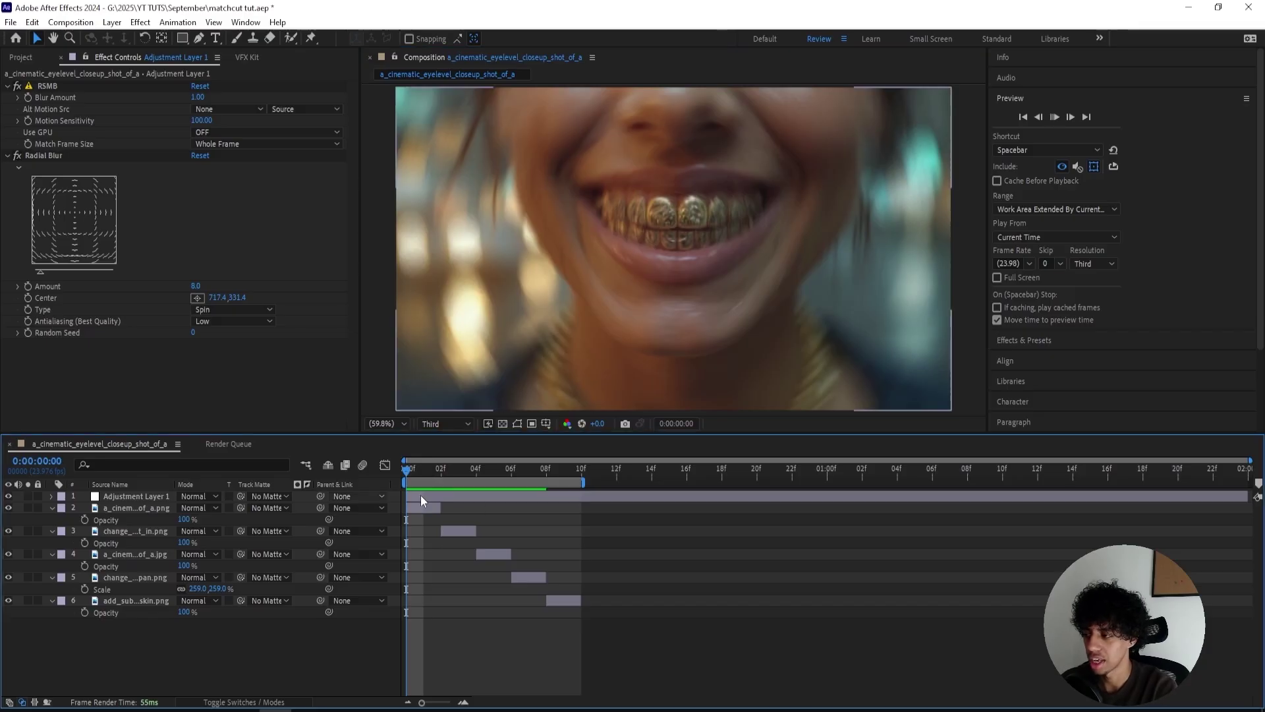
pyautogui.press('pagedown')
pyautogui.click(201, 121)
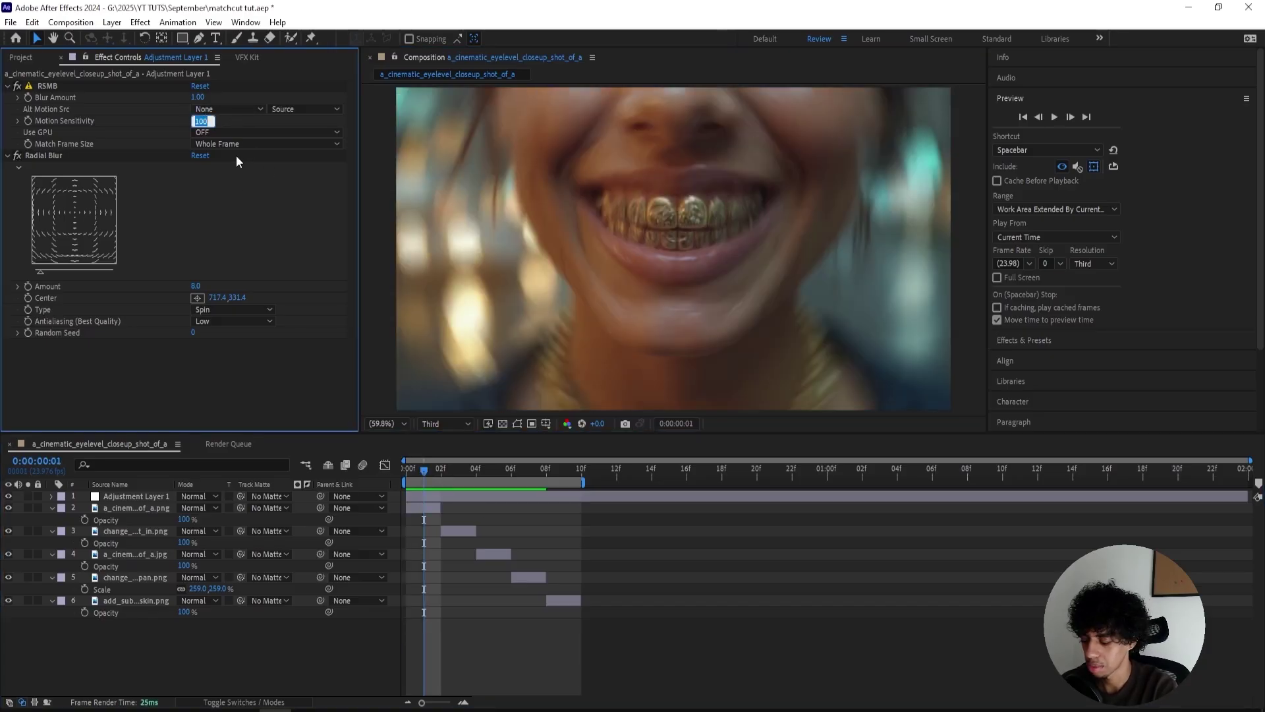
pyautogui.write('90')
pyautogui.press('Return')
pyautogui.click(499, 461)
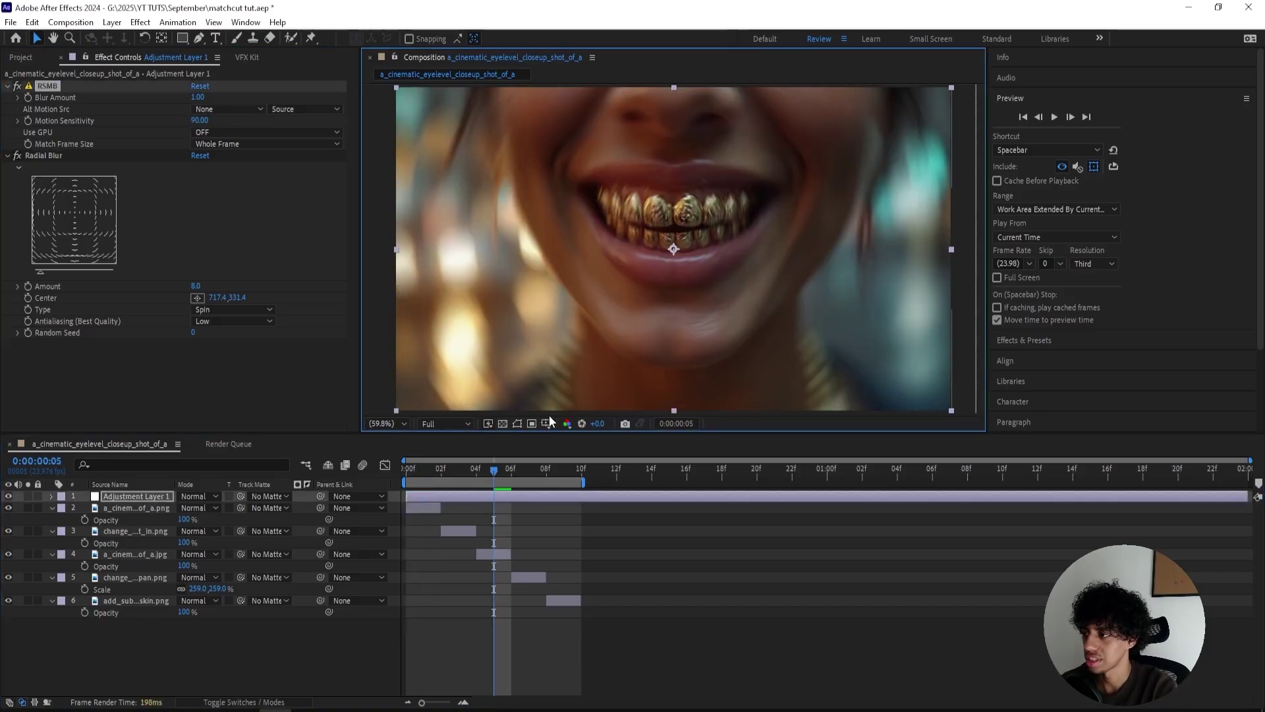
# Apply a Tint effect to the adjustment layer to make the montage black and white.
pyautogui.hotkey('ctrl', 'space')
pyautogui.write('tw')
pyautogui.press('Return')
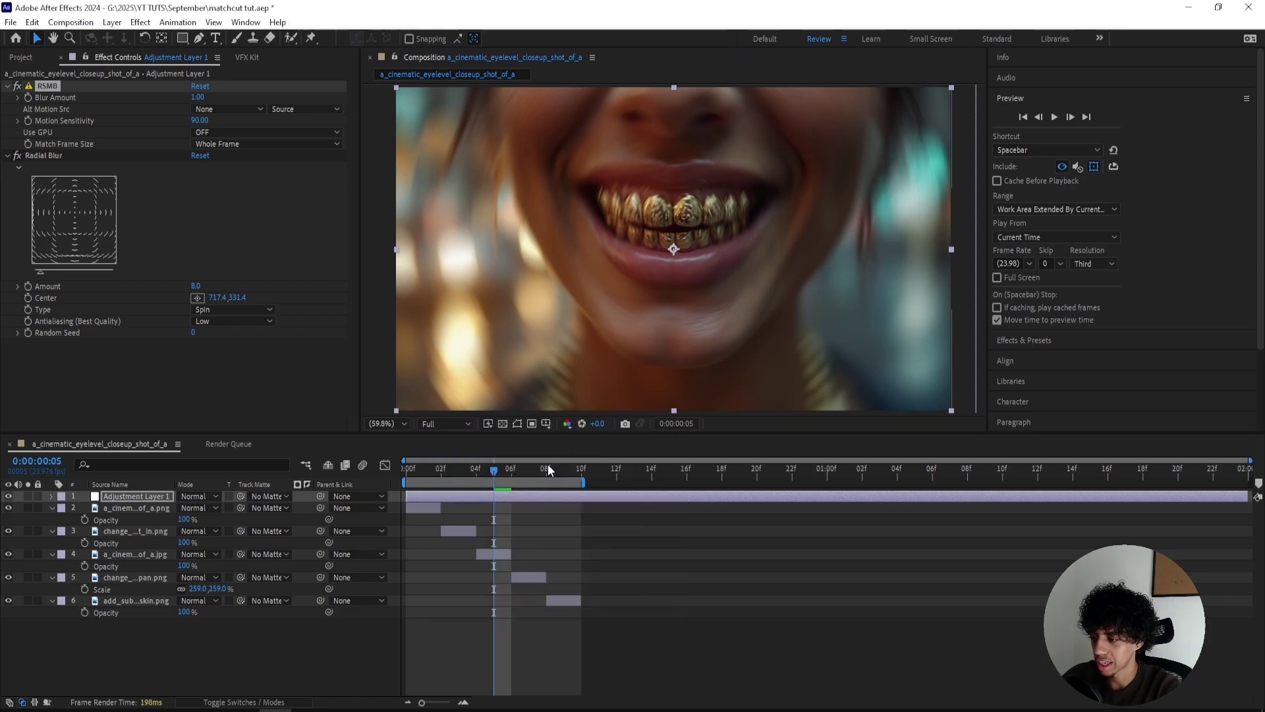
# Apply Add Grain to the adjustment layer with Viewing Mode set to Final Output.
pyautogui.hotkey('ctrl', 'space')
pyautogui.write('add')
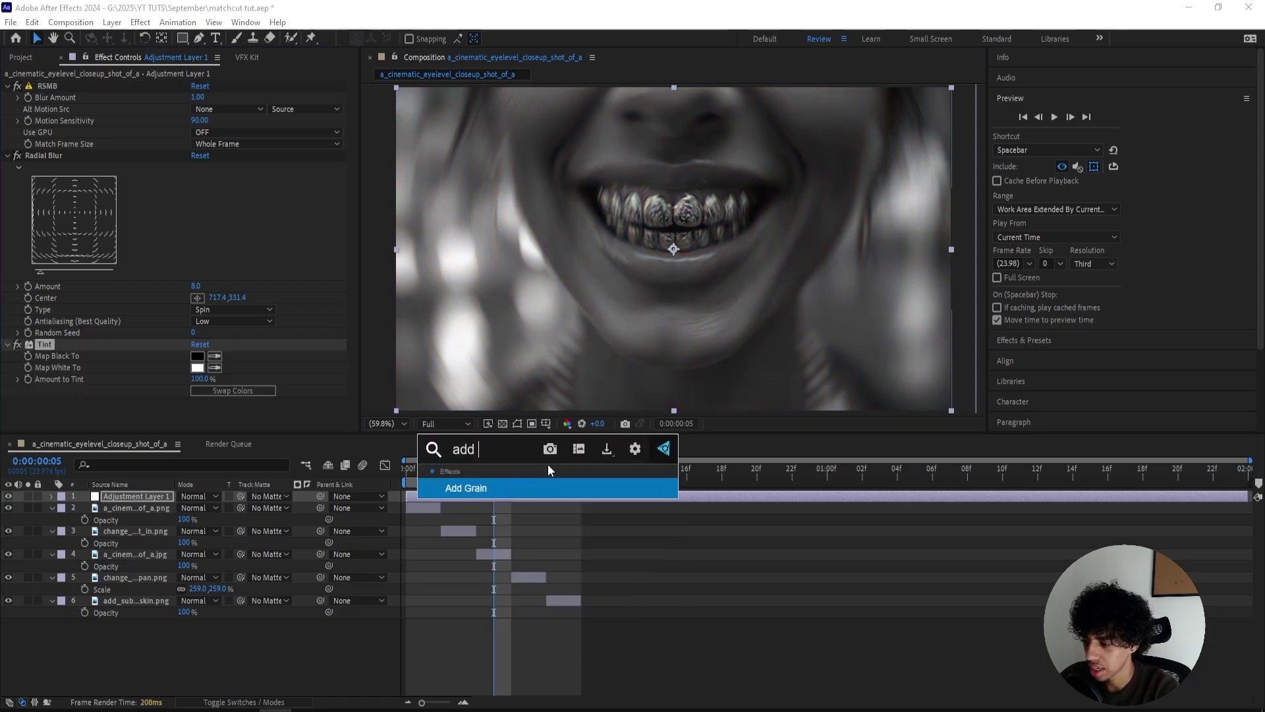
pyautogui.press('Return')
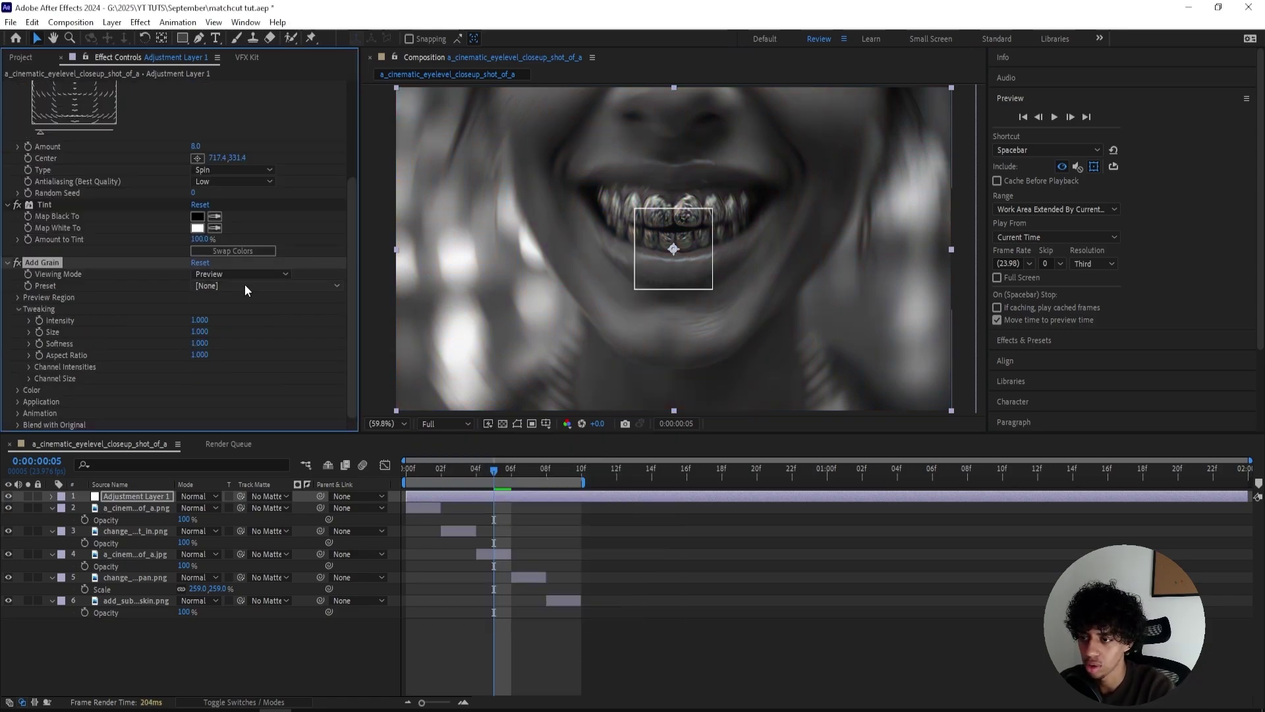
pyautogui.click(227, 273)
pyautogui.click(224, 270)
pyautogui.click(223, 271)
pyautogui.click(238, 316)
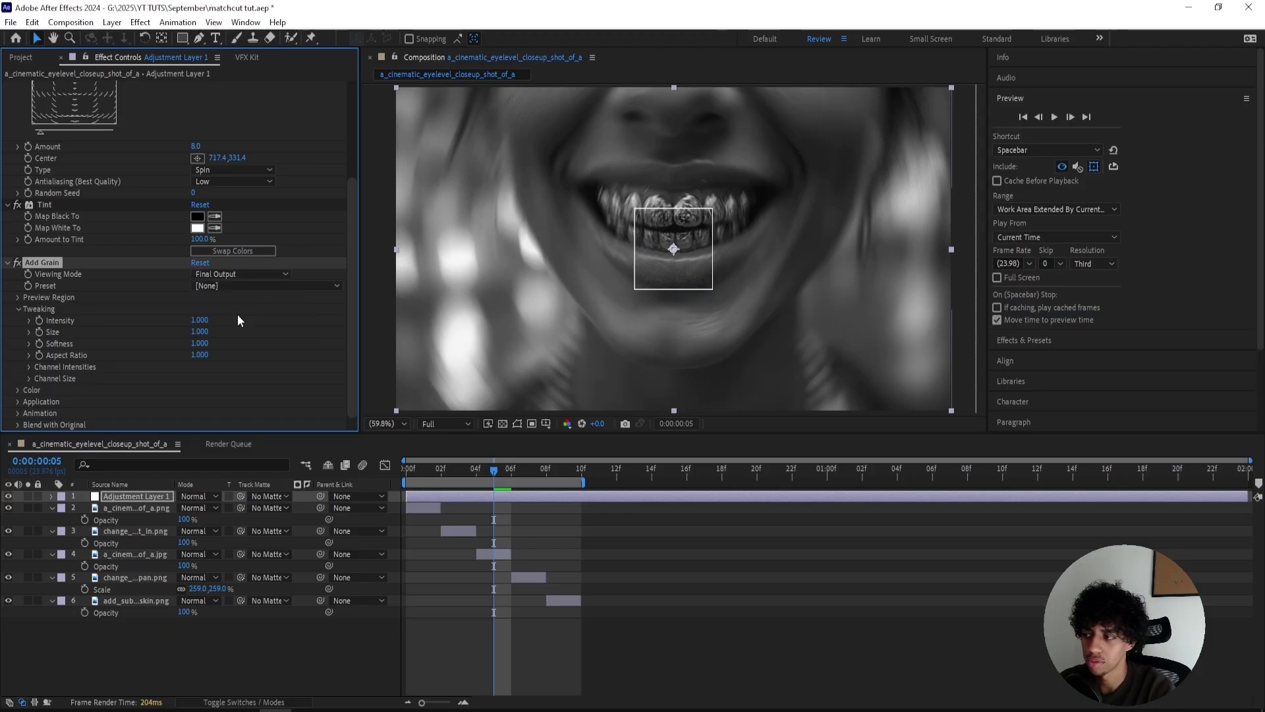
# Zoom the view out and scrub the opening frames to check the grain.
pyautogui.press(',')
pyautogui.click(425, 467)
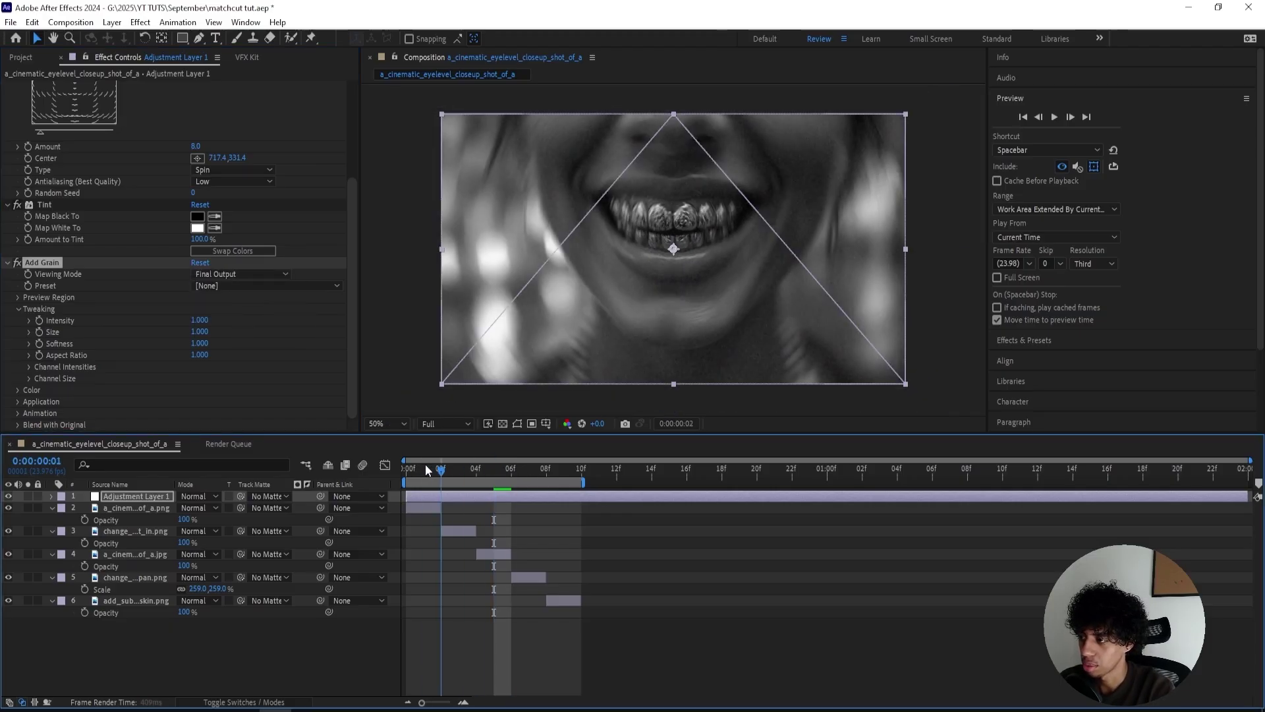
pyautogui.moveTo(496, 465); pyautogui.dragTo(545, 463)
# Add a Levels effect to the adjustment layer.
pyautogui.hotkey('ctrl', 'space')
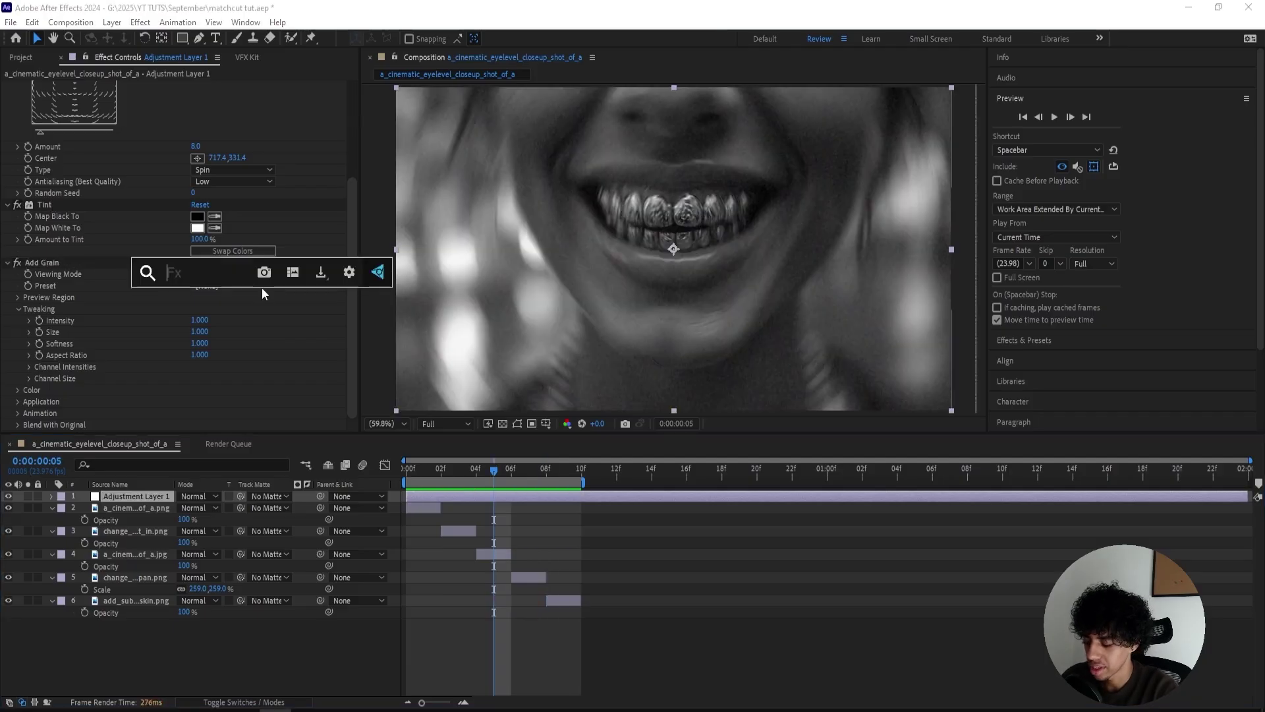
pyautogui.write('levels')
pyautogui.press('Return')
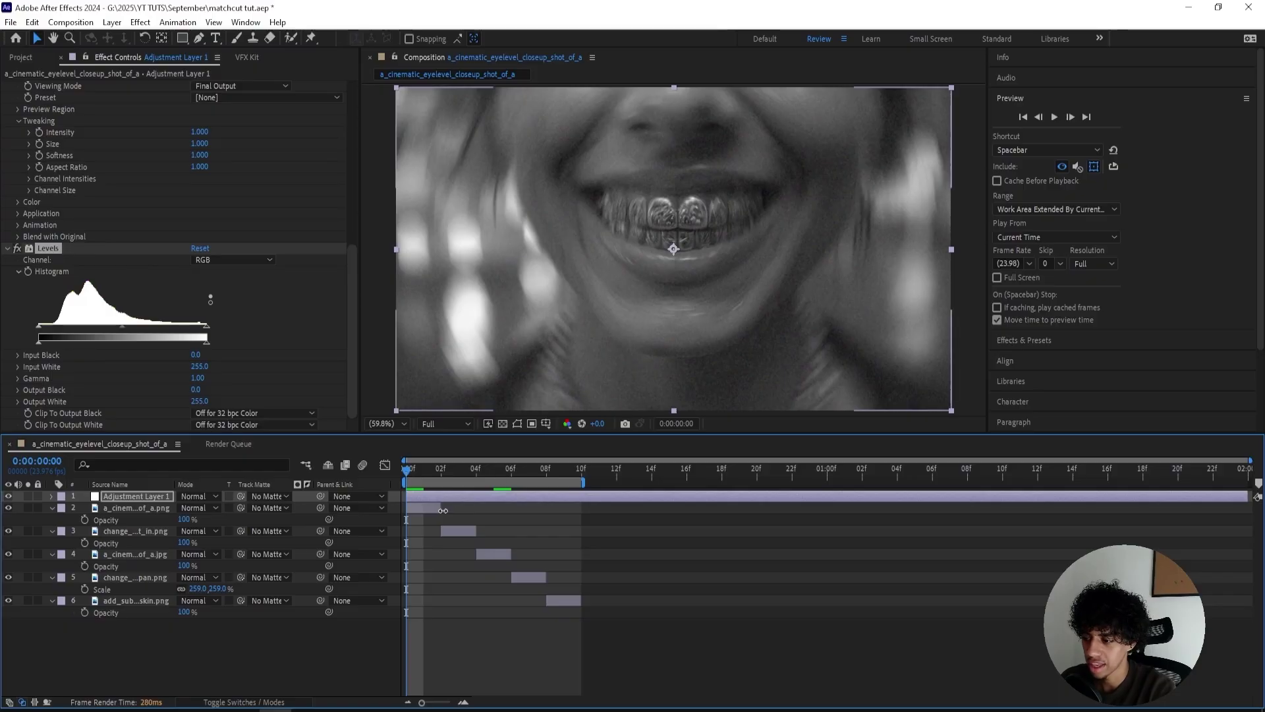
# Pre-compose the five image layers into Pre-comp 1 and duplicate it end-to-end along the timeline.
pyautogui.click(575, 610)
pyautogui.click(576, 605)
pyautogui.keyDown('shift'); pyautogui.click(417, 507); pyautogui.keyUp('shift')
pyautogui.rightClick(417, 506)
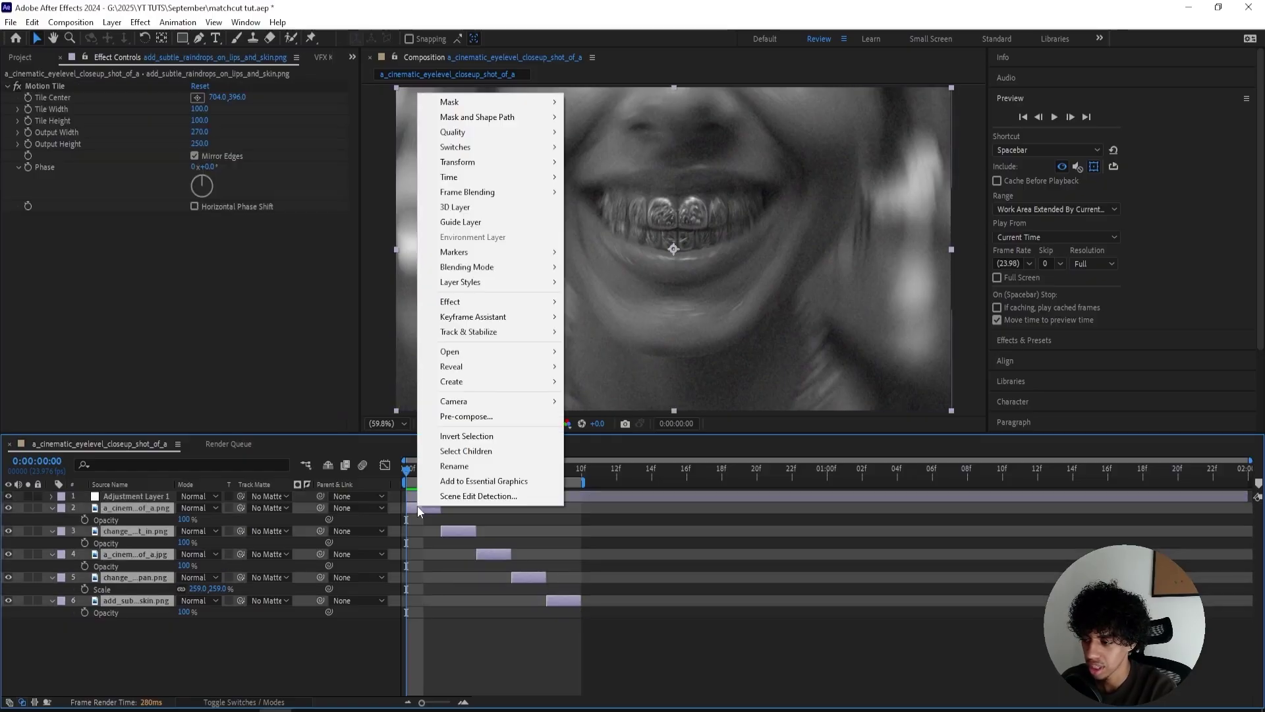
pyautogui.click(467, 416)
pyautogui.press('Return')
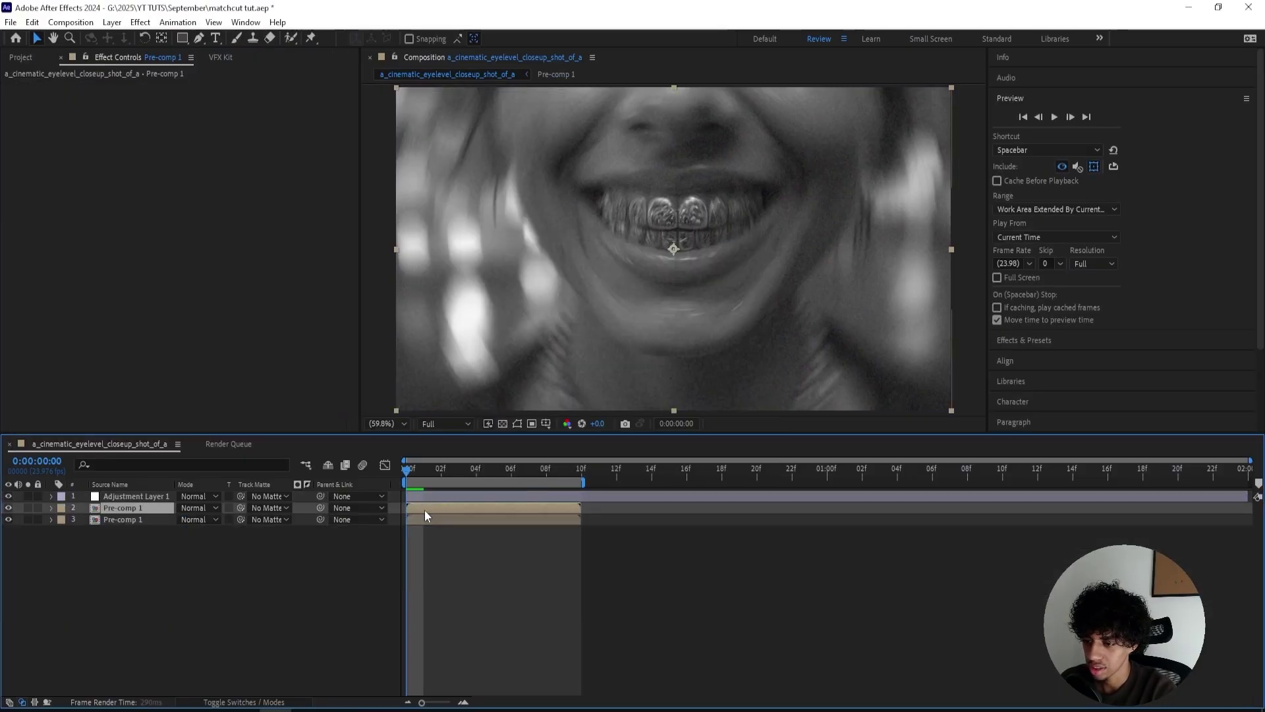
pyautogui.moveTo(425, 509); pyautogui.dragTo(963, 511)
pyautogui.hotkey('ctrl', 'd')
pyautogui.hotkey('ctrl', 'd')
pyautogui.hotkey('ctrl', 'd')
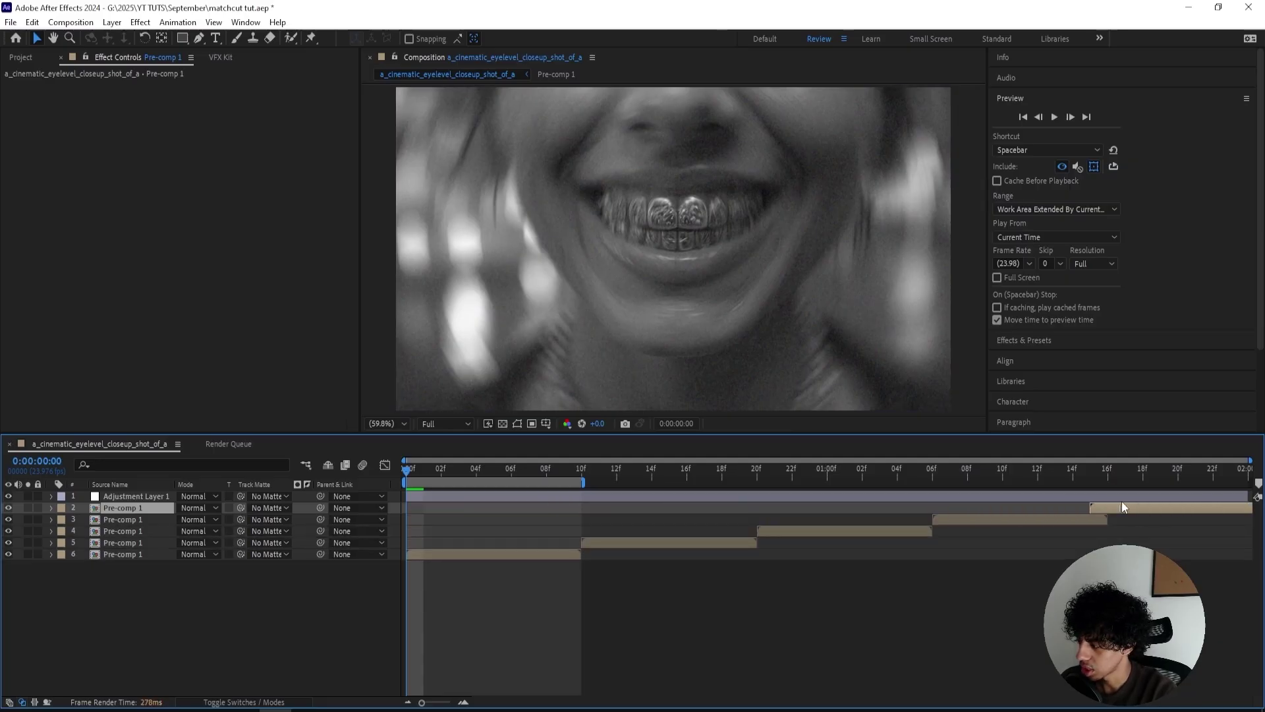
pyautogui.moveTo(1122, 500); pyautogui.dragTo(1135, 501)
# Keyframe the Levels histogram, raising the black point around 1:23 to darken the footage, then preview.
pyautogui.click(587, 495)
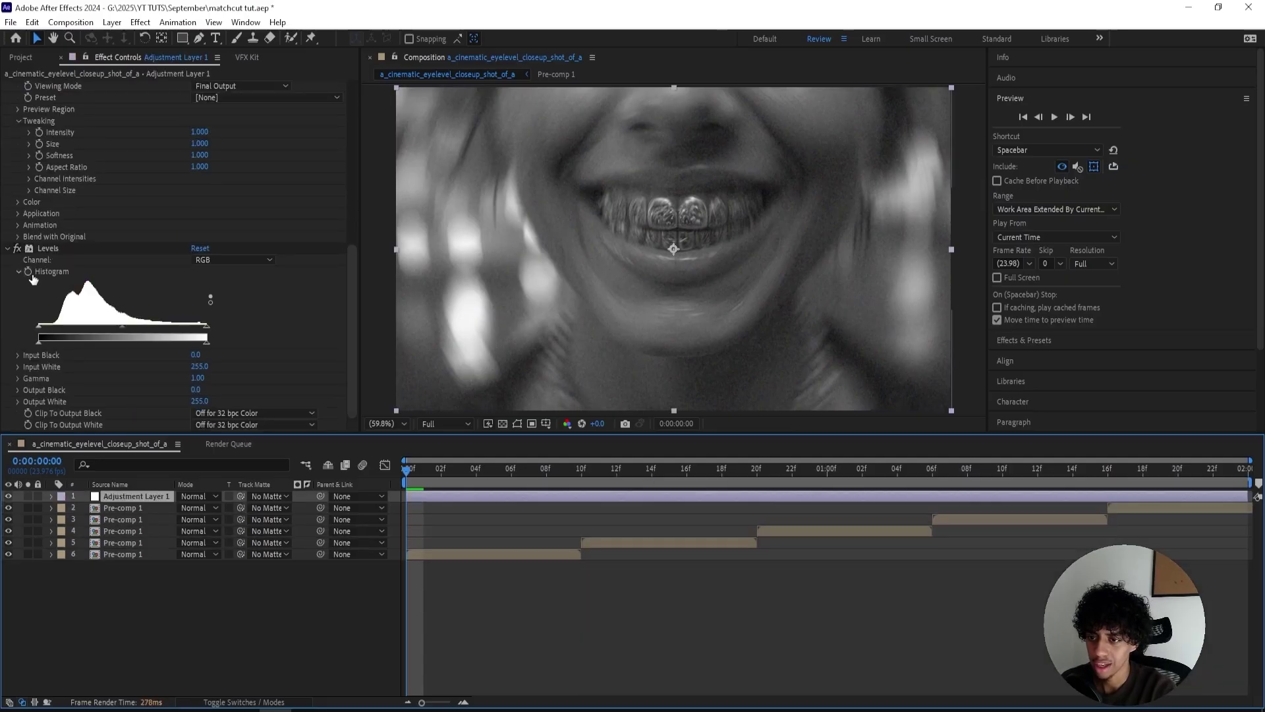
pyautogui.click(69, 275)
pyautogui.moveTo(427, 475); pyautogui.dragTo(1233, 489)
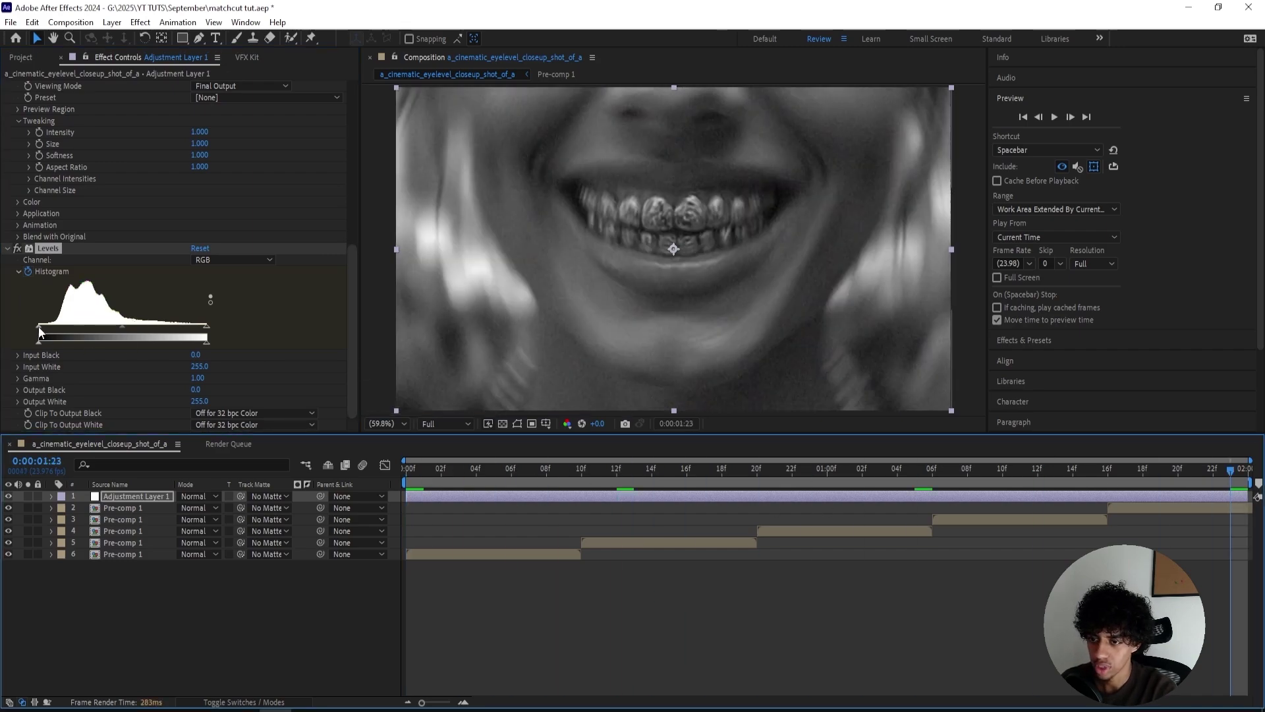
pyautogui.moveTo(39, 328); pyautogui.dragTo(86, 327)
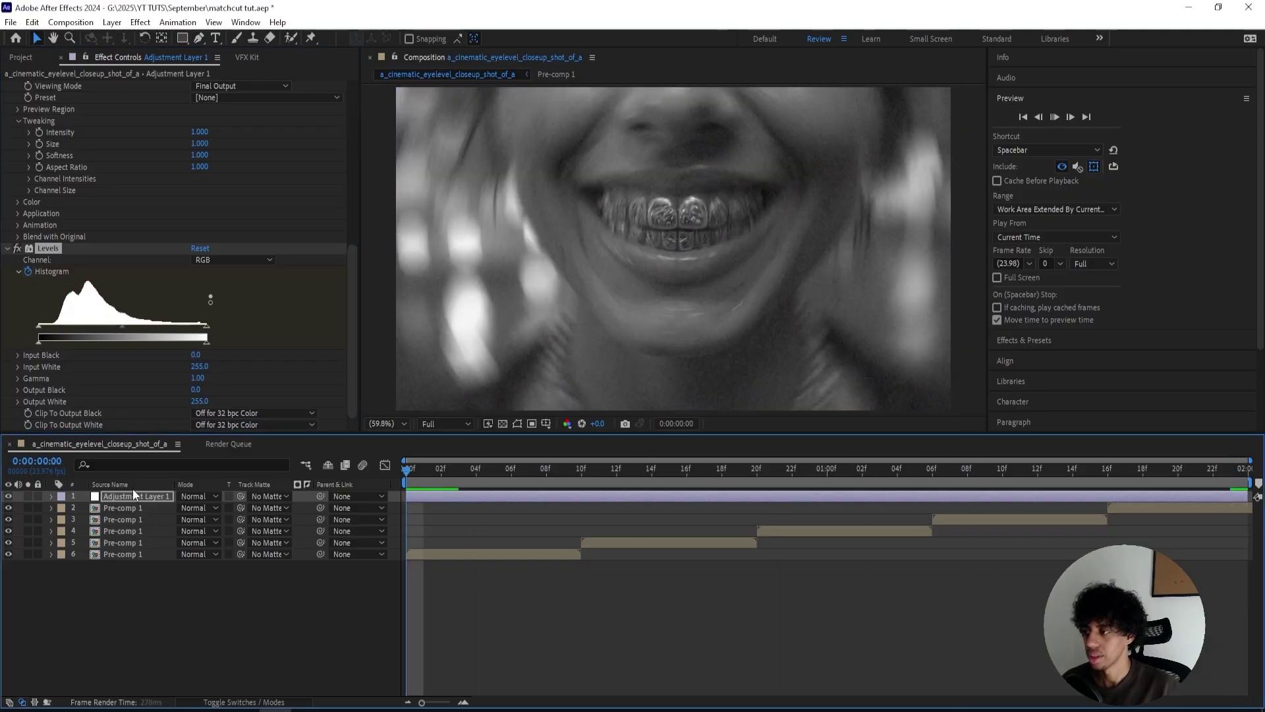
pyautogui.press('space')
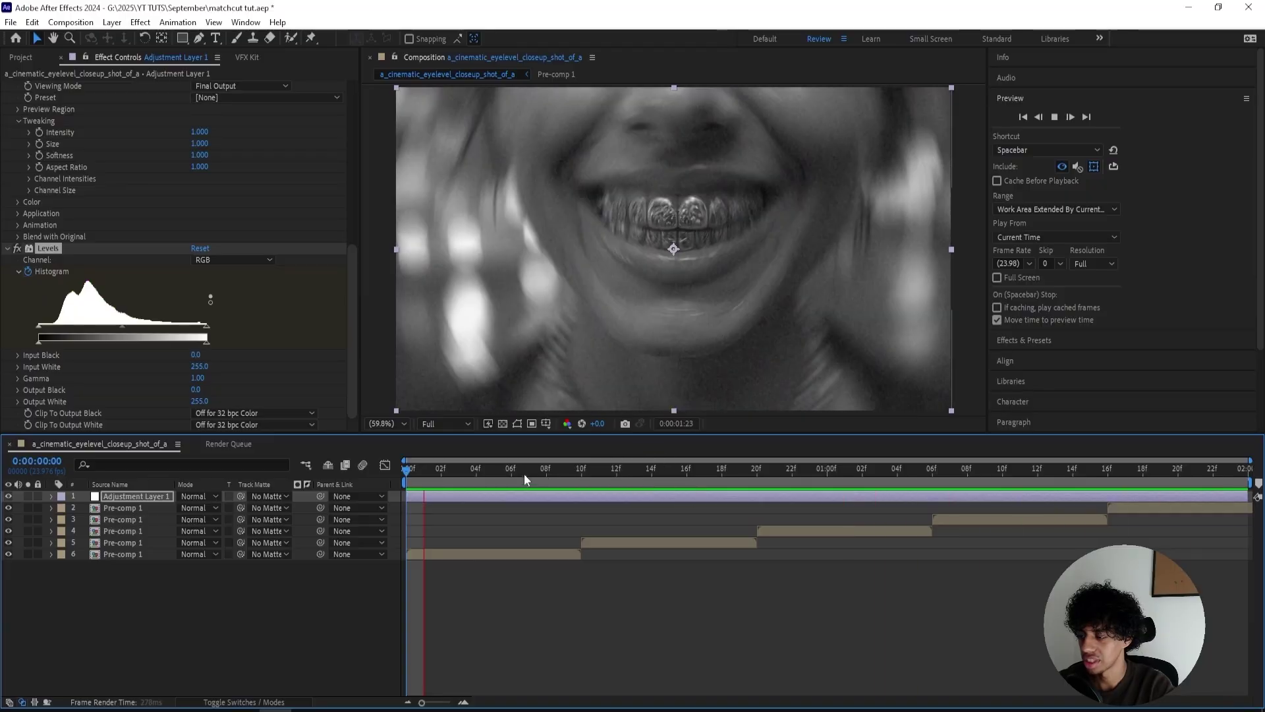
# Stop playback at the start and apply S_Hotspots to the adjustment layer via quick search.
pyautogui.click(43, 249)
pyautogui.hotkey('ctrl', 'space')
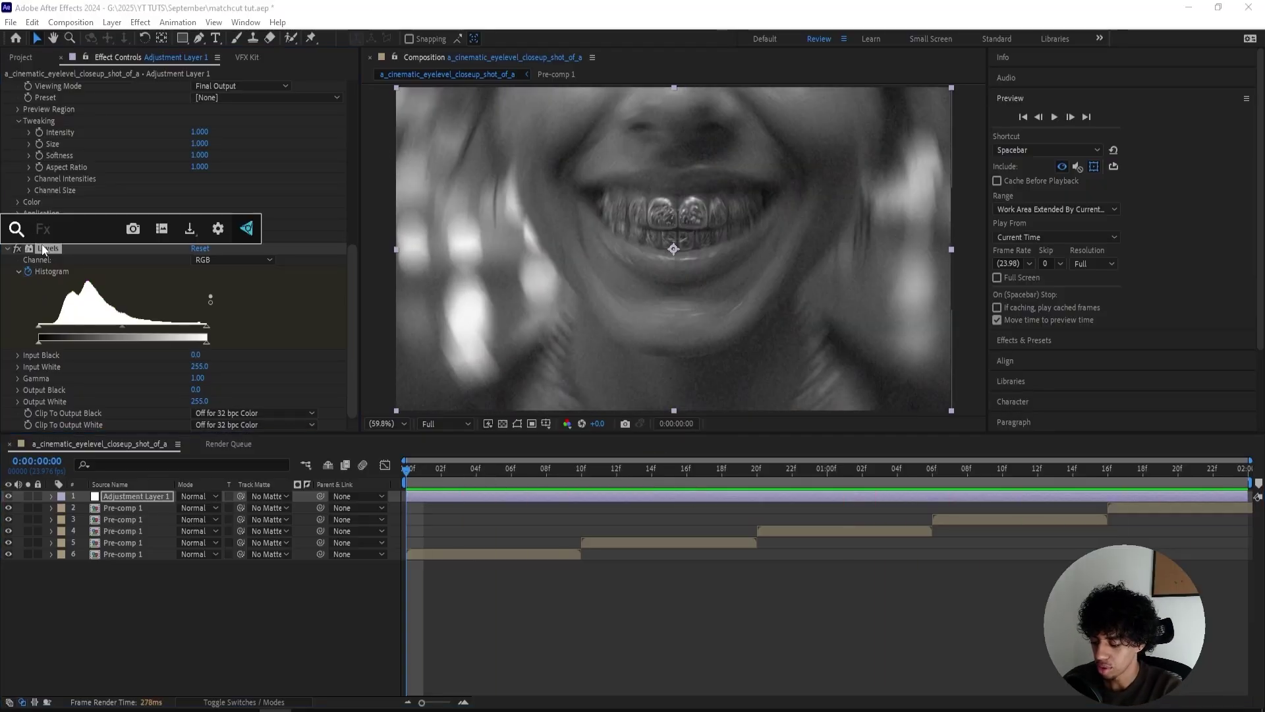
pyautogui.write('s_hot')
pyautogui.press('Return')
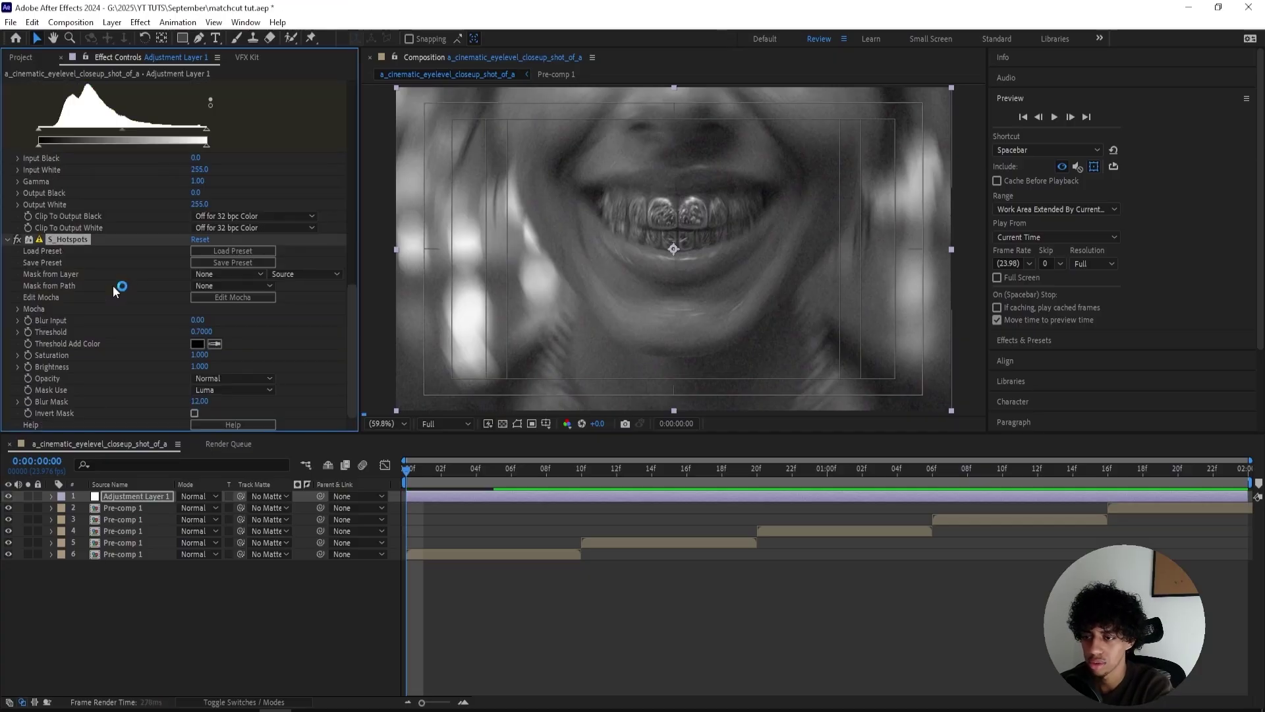
# Lower the S_Hotspots Threshold, then raise it to about 0.33 and preview from the start.
pyautogui.scroll(4, 99, 277)
pyautogui.scroll(3, 66, 264)
pyautogui.scroll(-5, 196, 264)
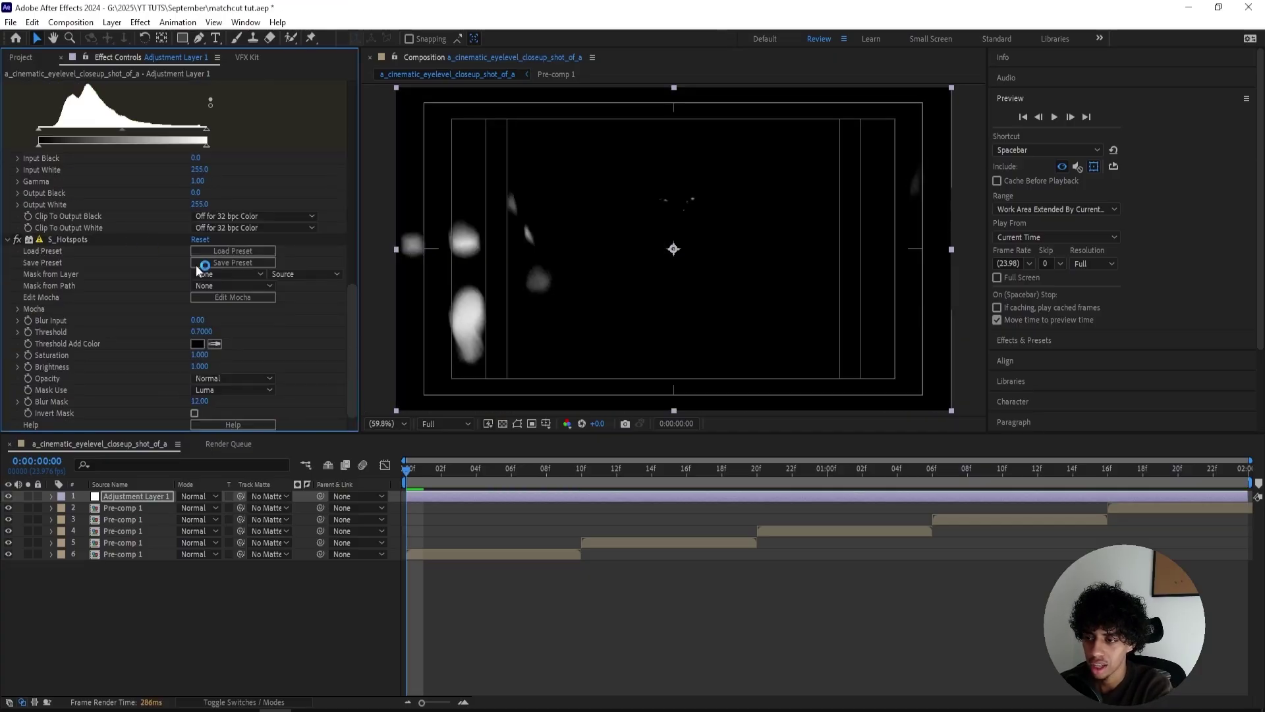
pyautogui.moveTo(206, 333); pyautogui.dragTo(201, 328)
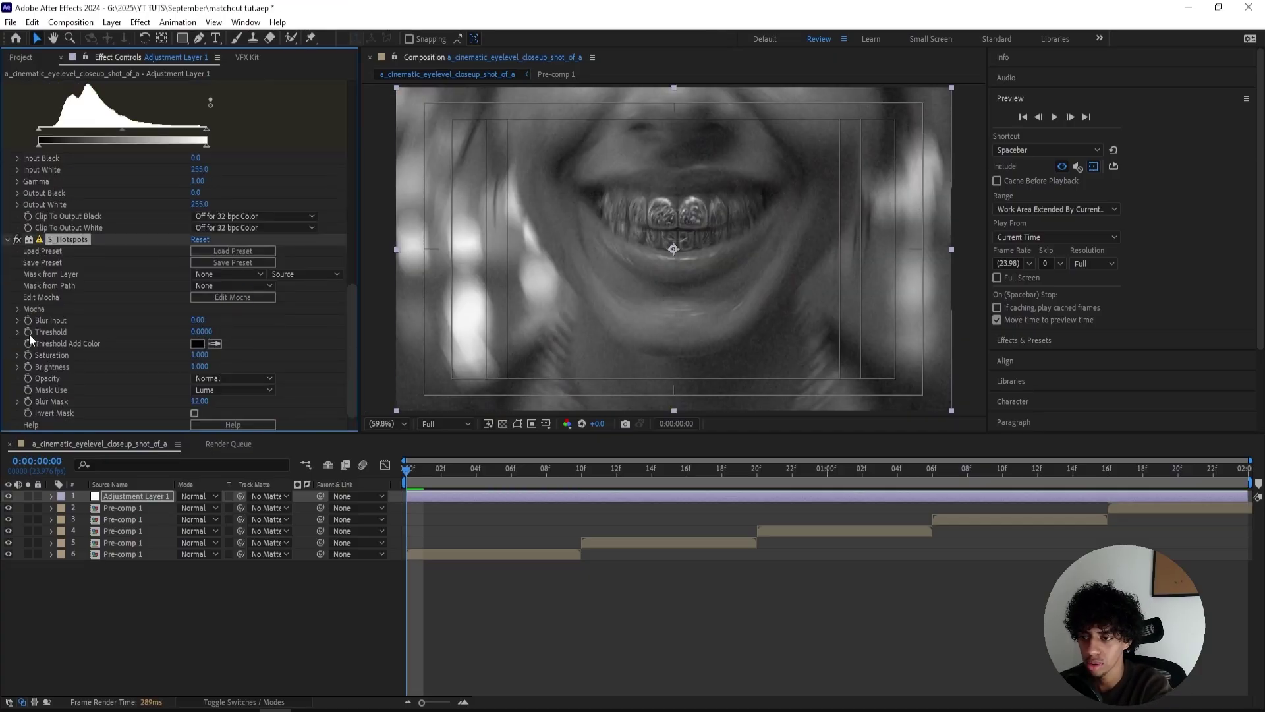
pyautogui.press('space')
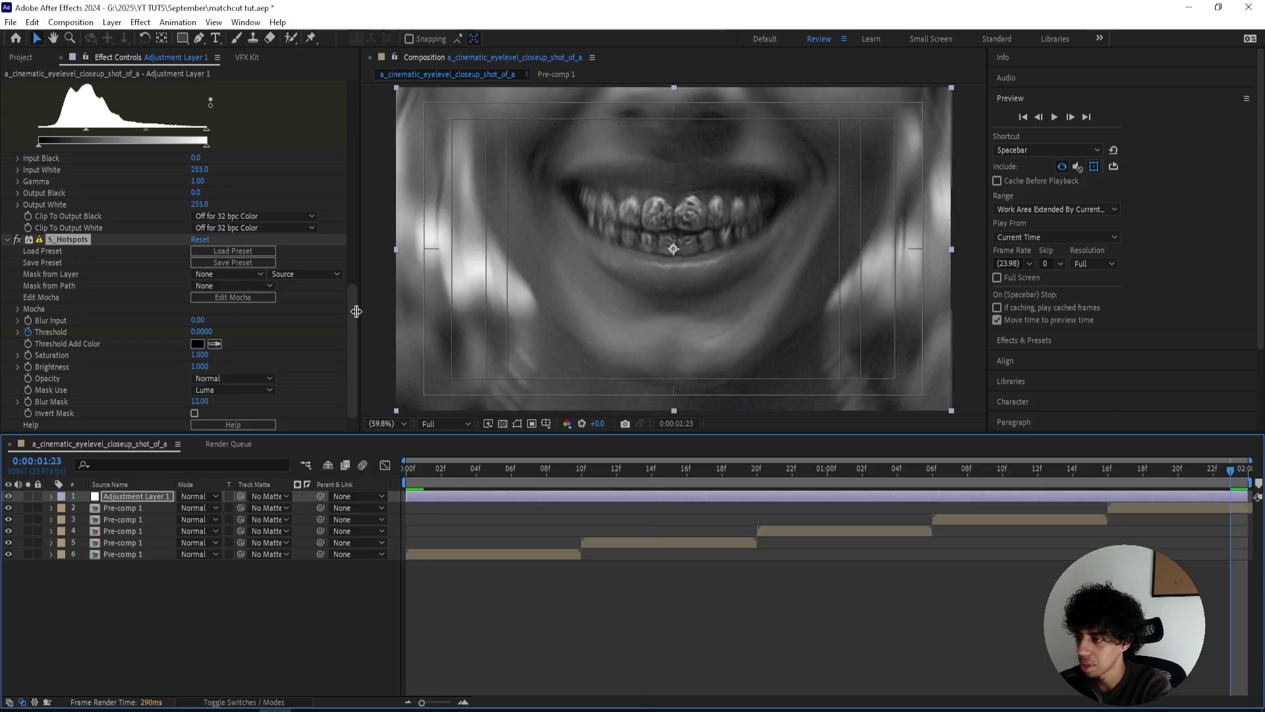
pyautogui.moveTo(201, 332); pyautogui.dragTo(232, 330)
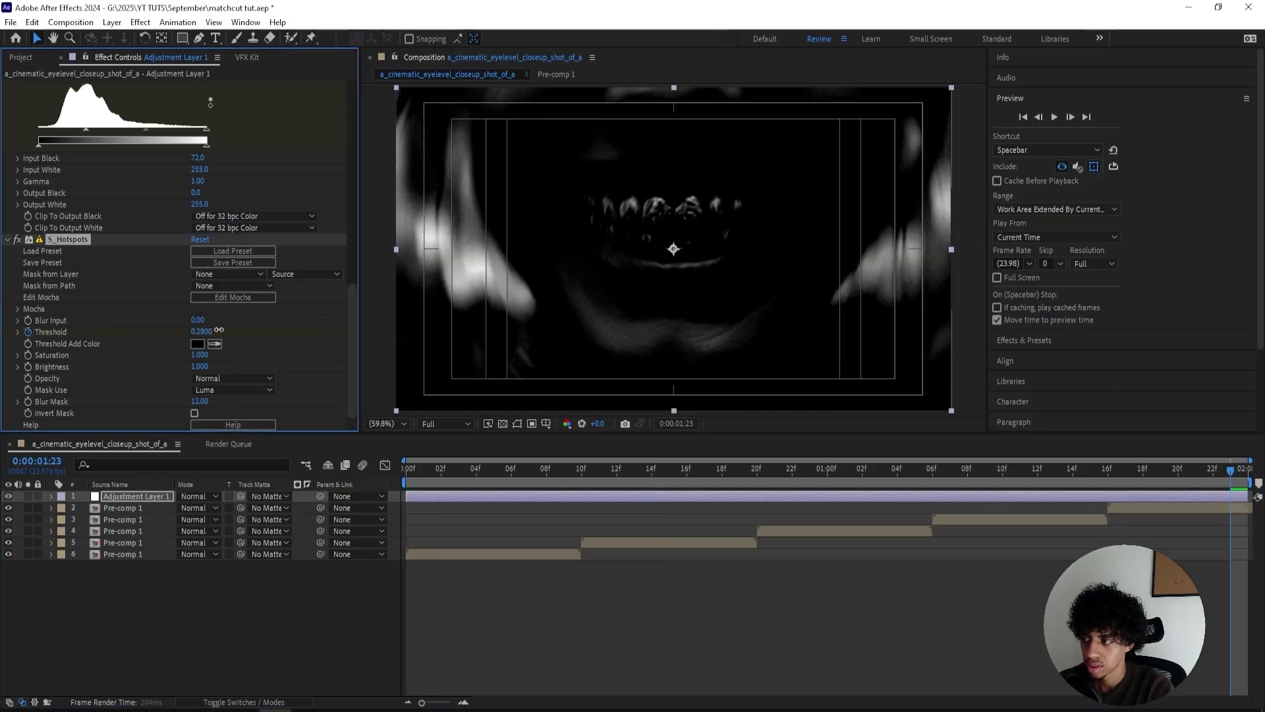
pyautogui.moveTo(217, 330); pyautogui.dragTo(229, 330)
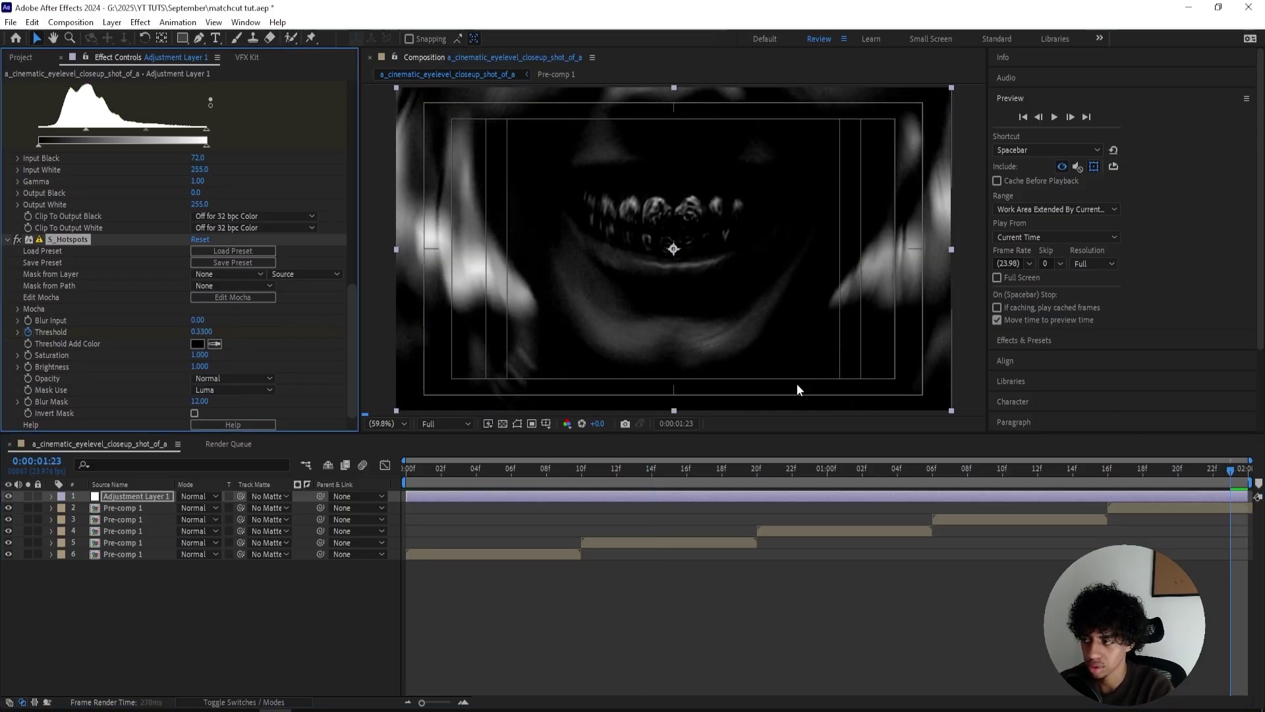
pyautogui.moveTo(1230, 467); pyautogui.dragTo(1, 436)
pyautogui.press('space')
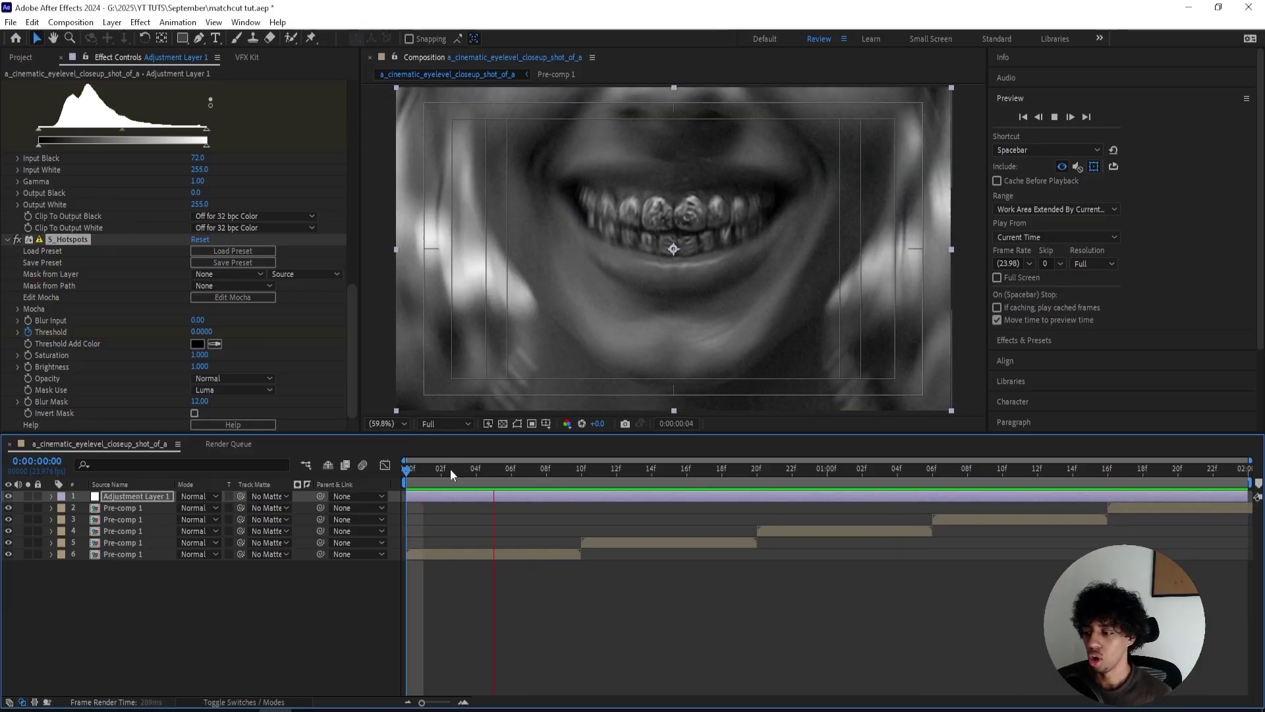
# Play the finished montage from the start, then show the VFX Kit panel beside Effect Controls.
pyautogui.click(407, 469)
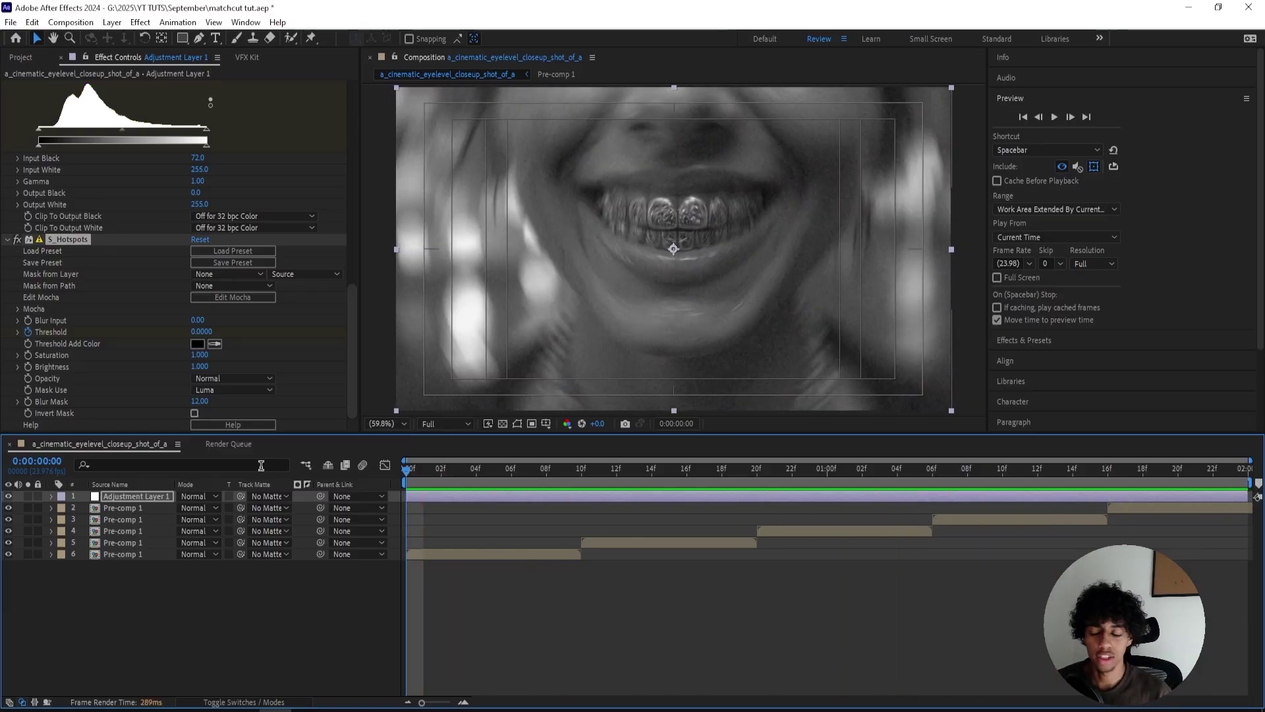
pyautogui.press('space')
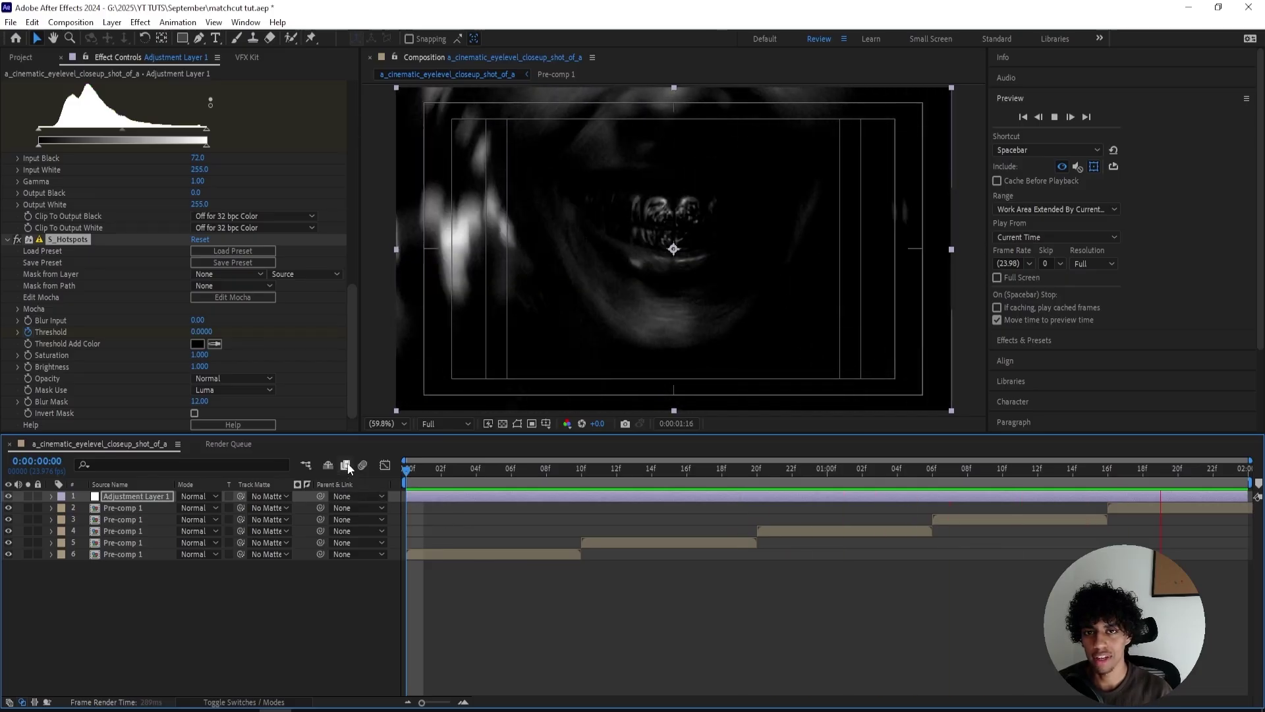
pyautogui.click(246, 57)
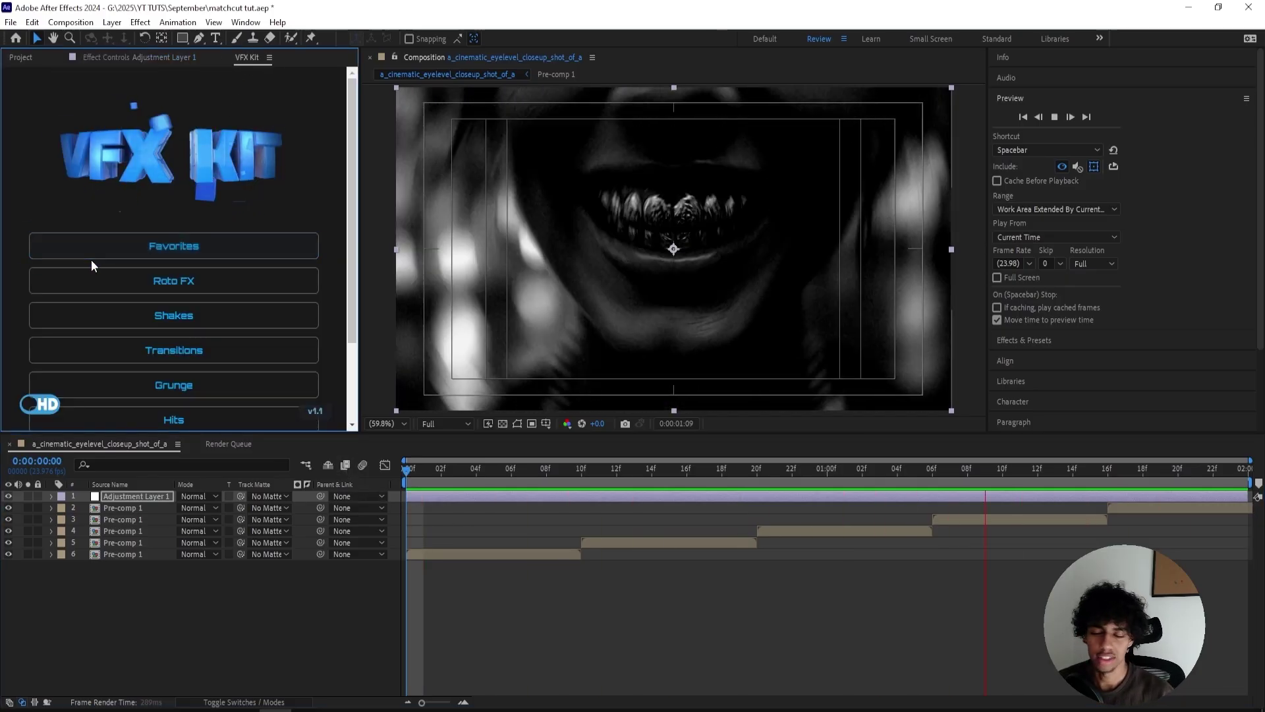